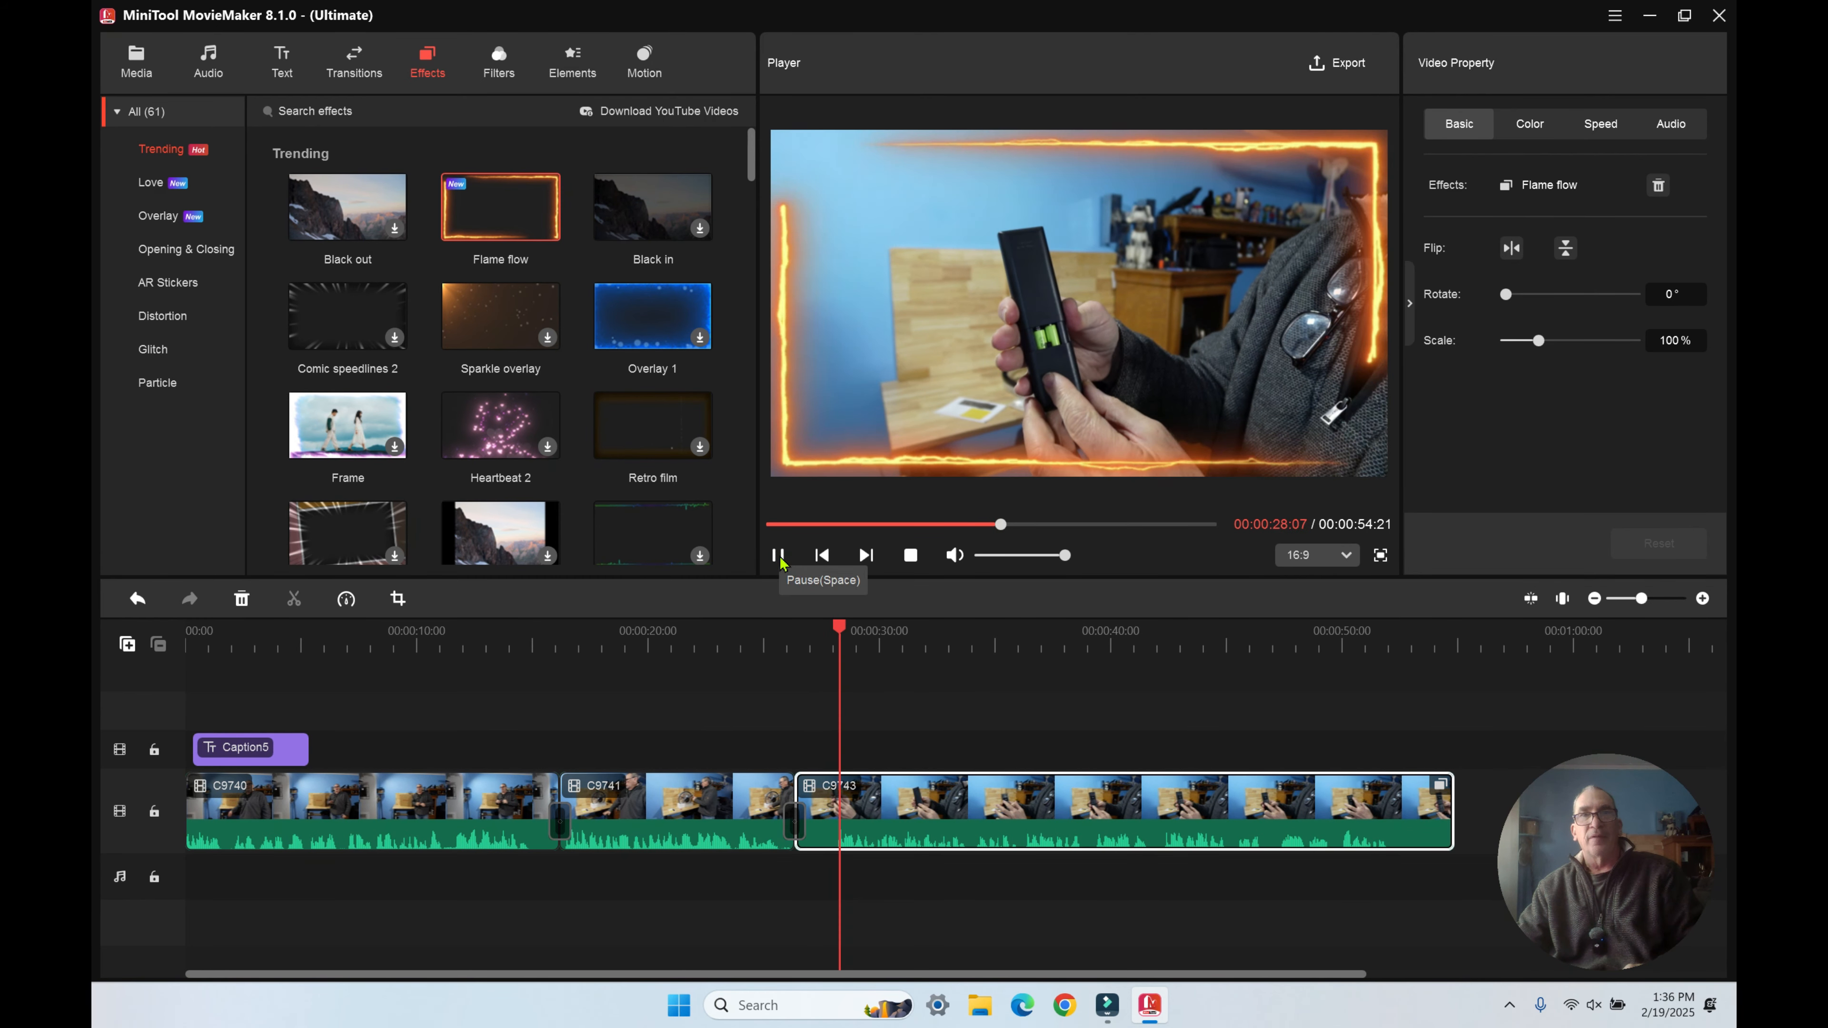
Pause playback and browse the text templates from the trending captions through the credits and titles
click(779, 557)
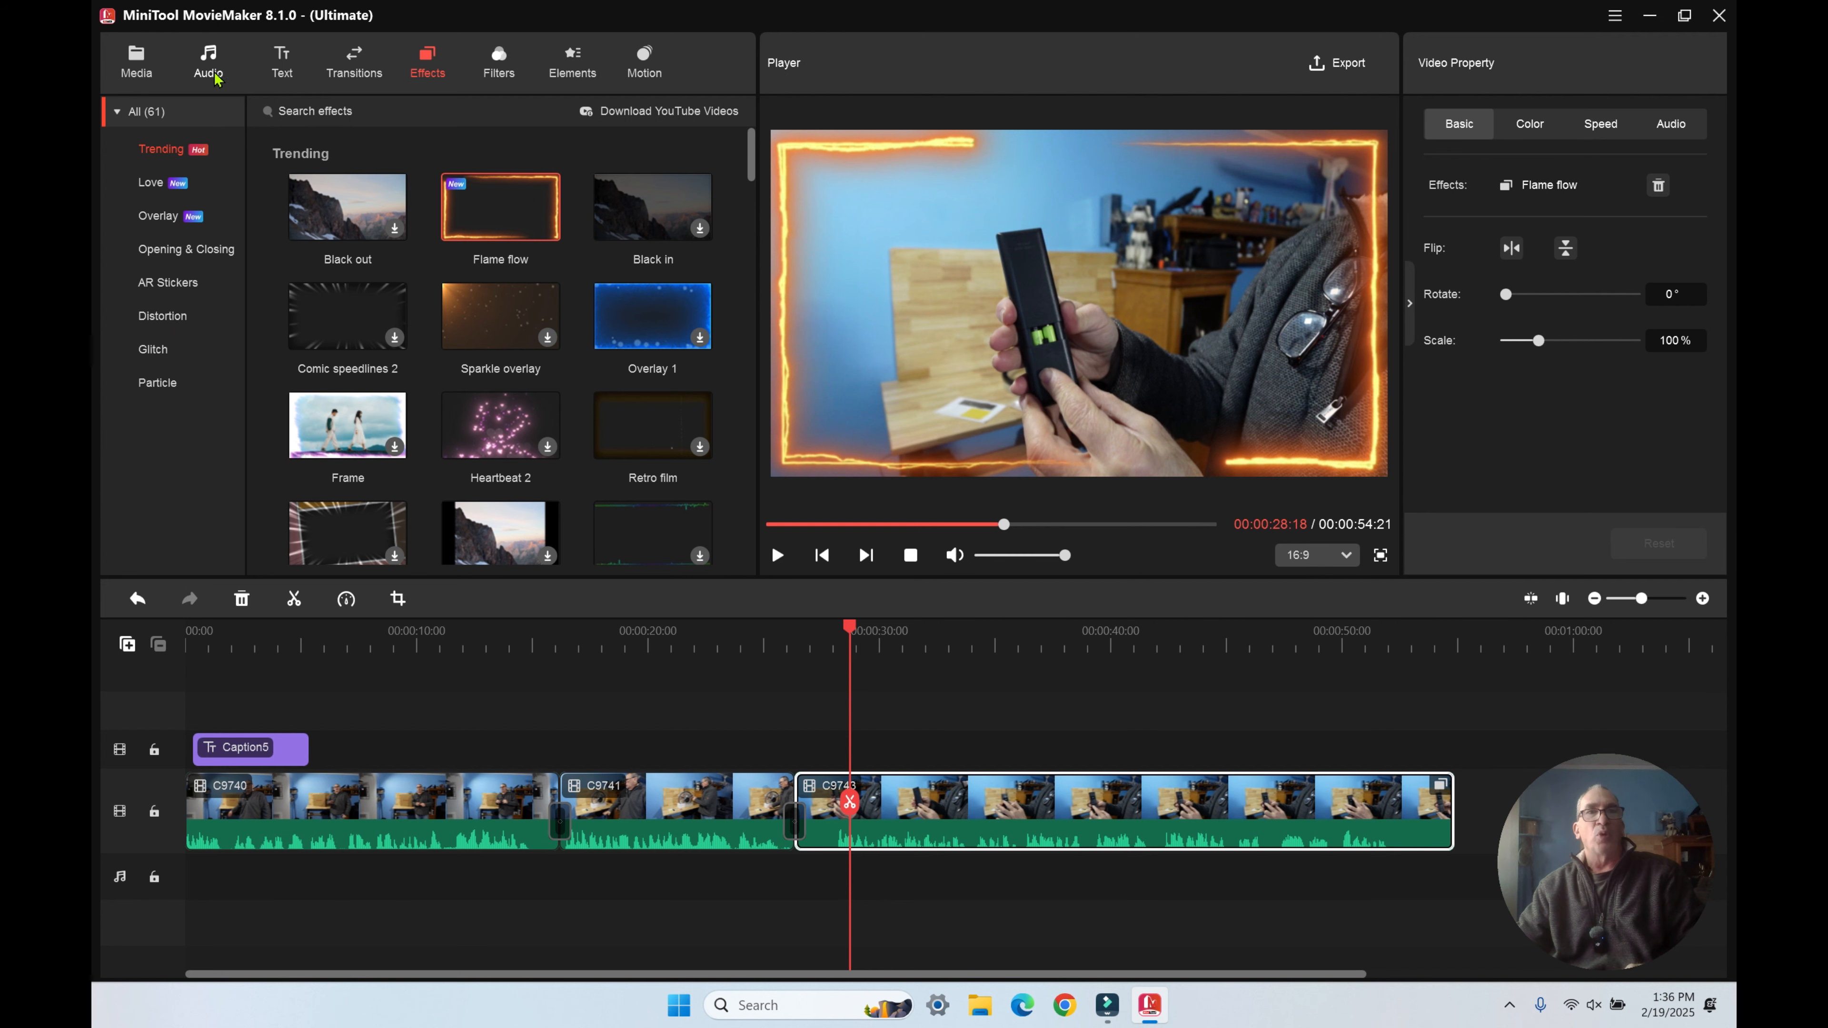
click(281, 64)
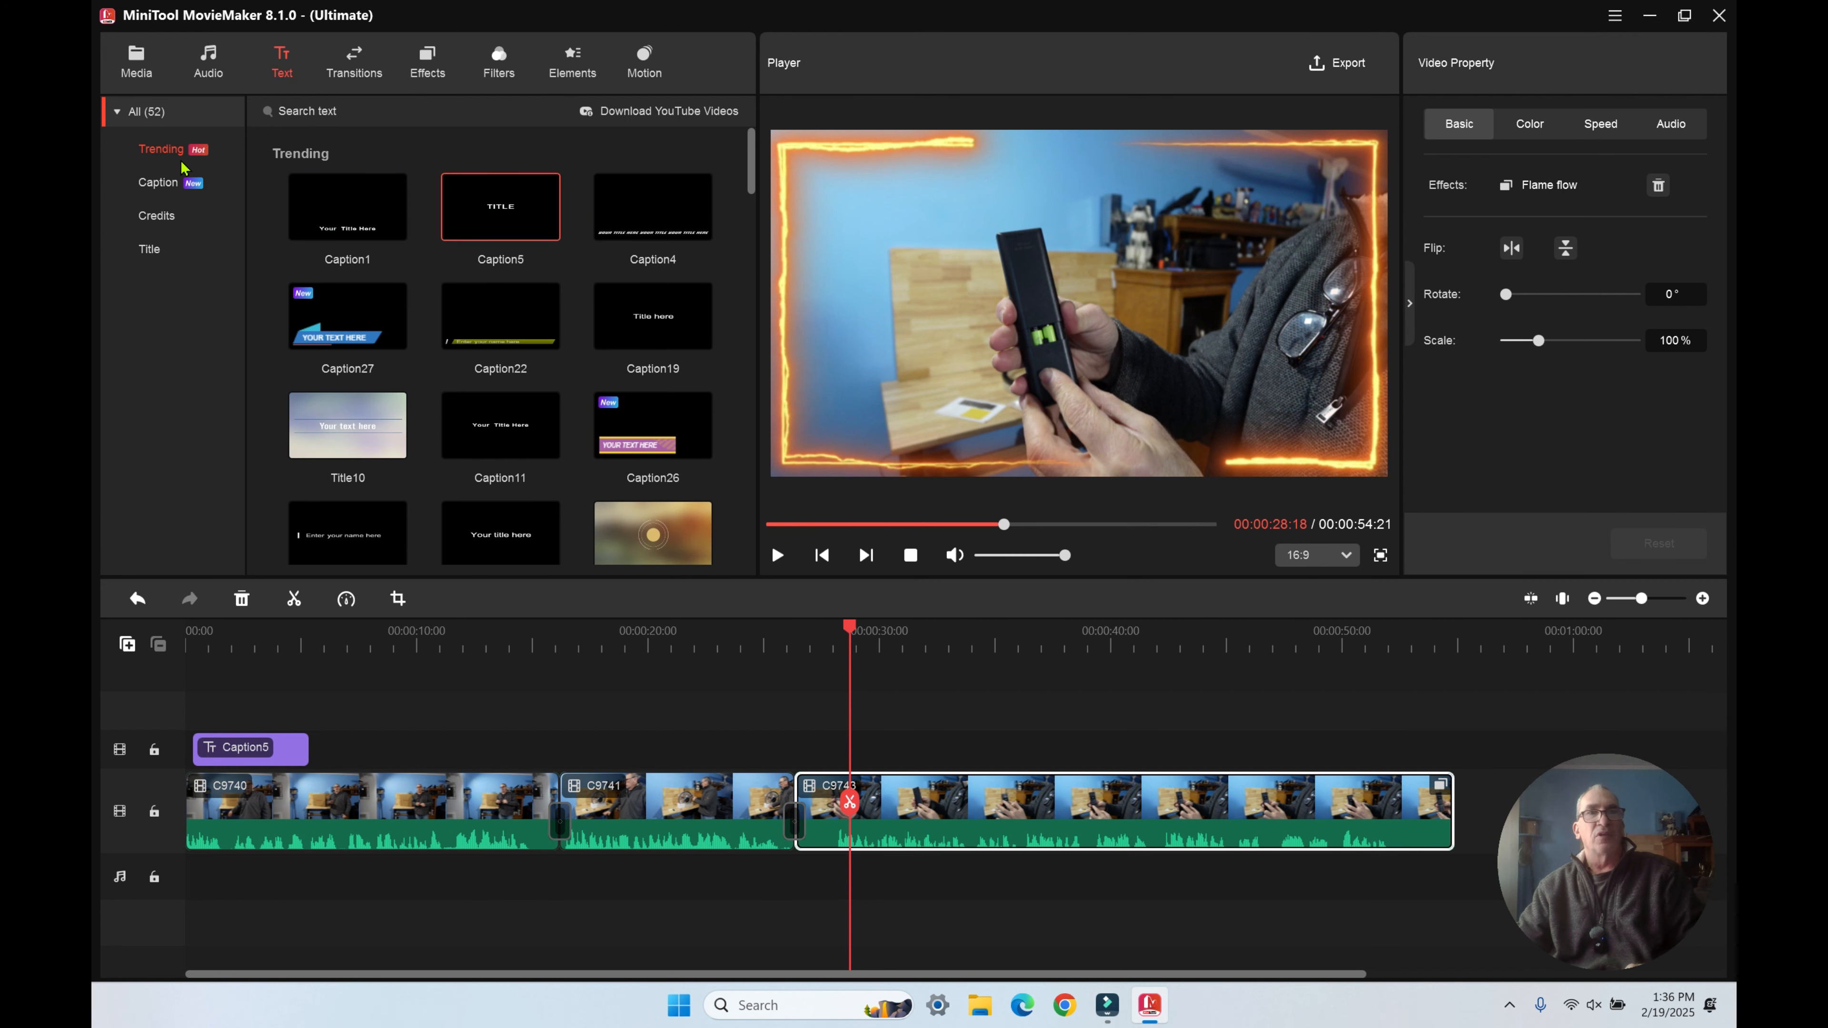
scroll(393, 284, down, 6)
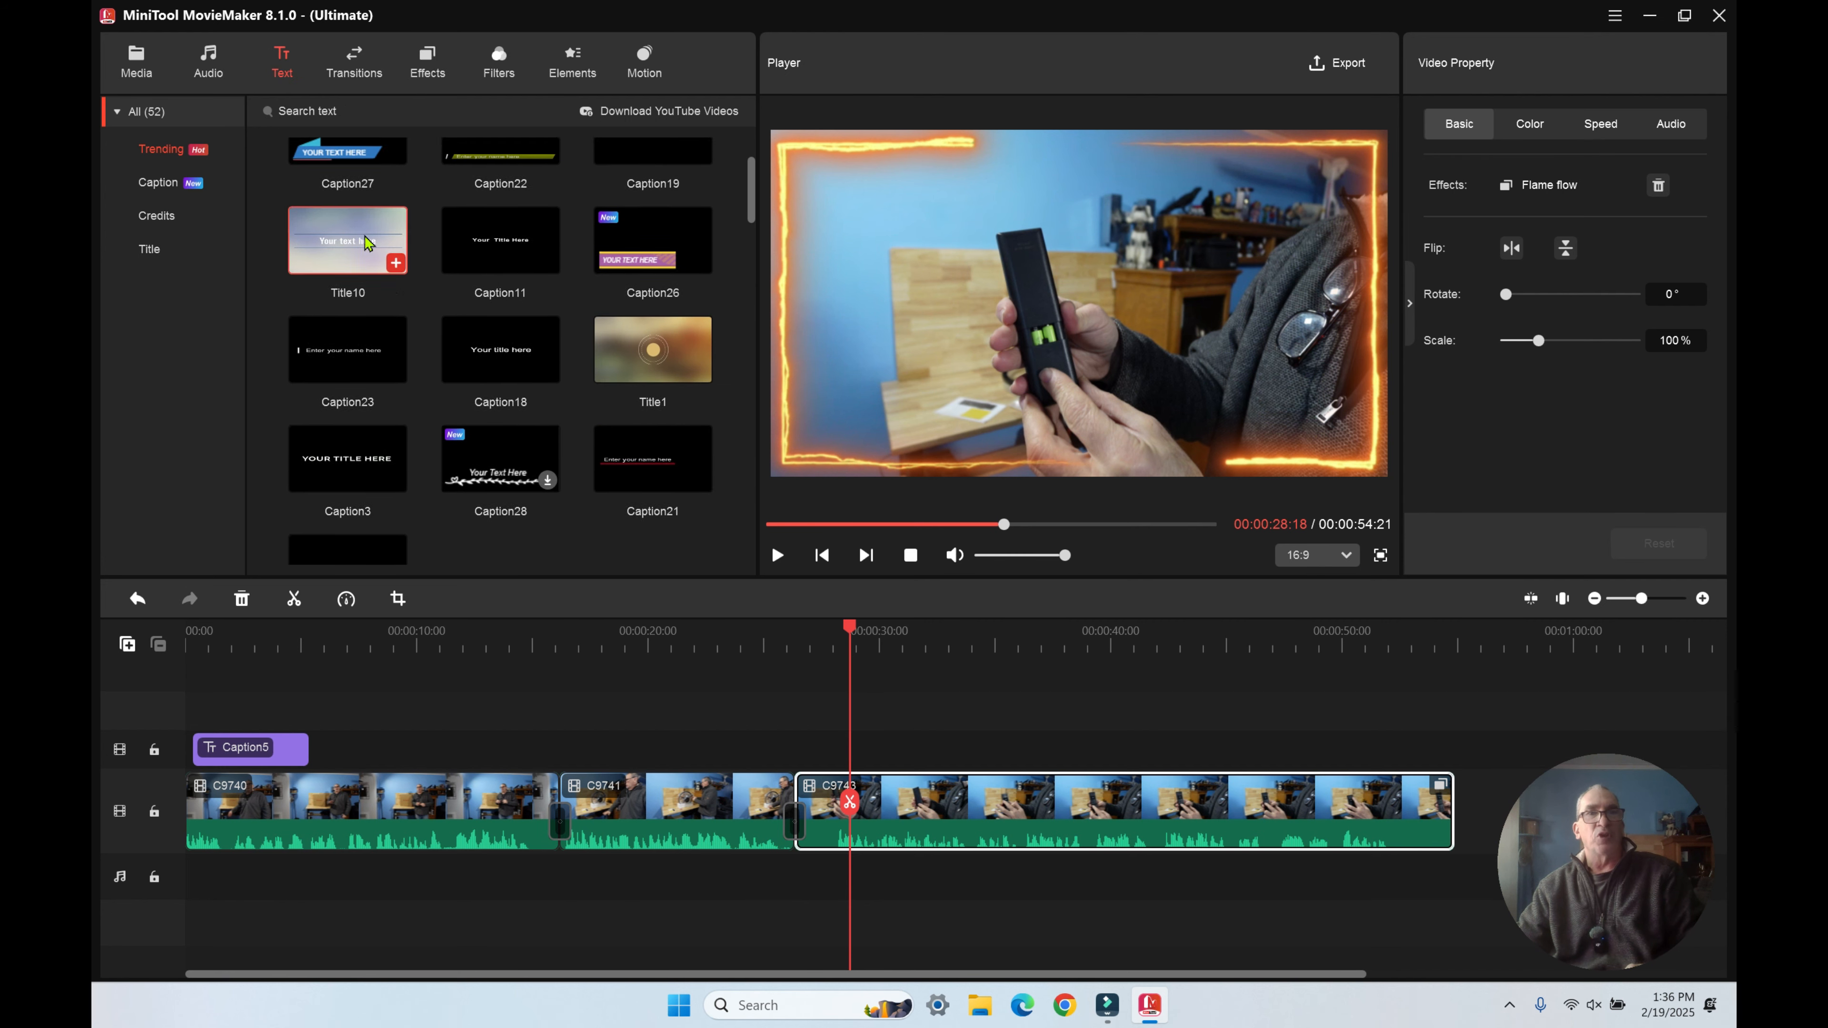
scroll(392, 284, down, 2)
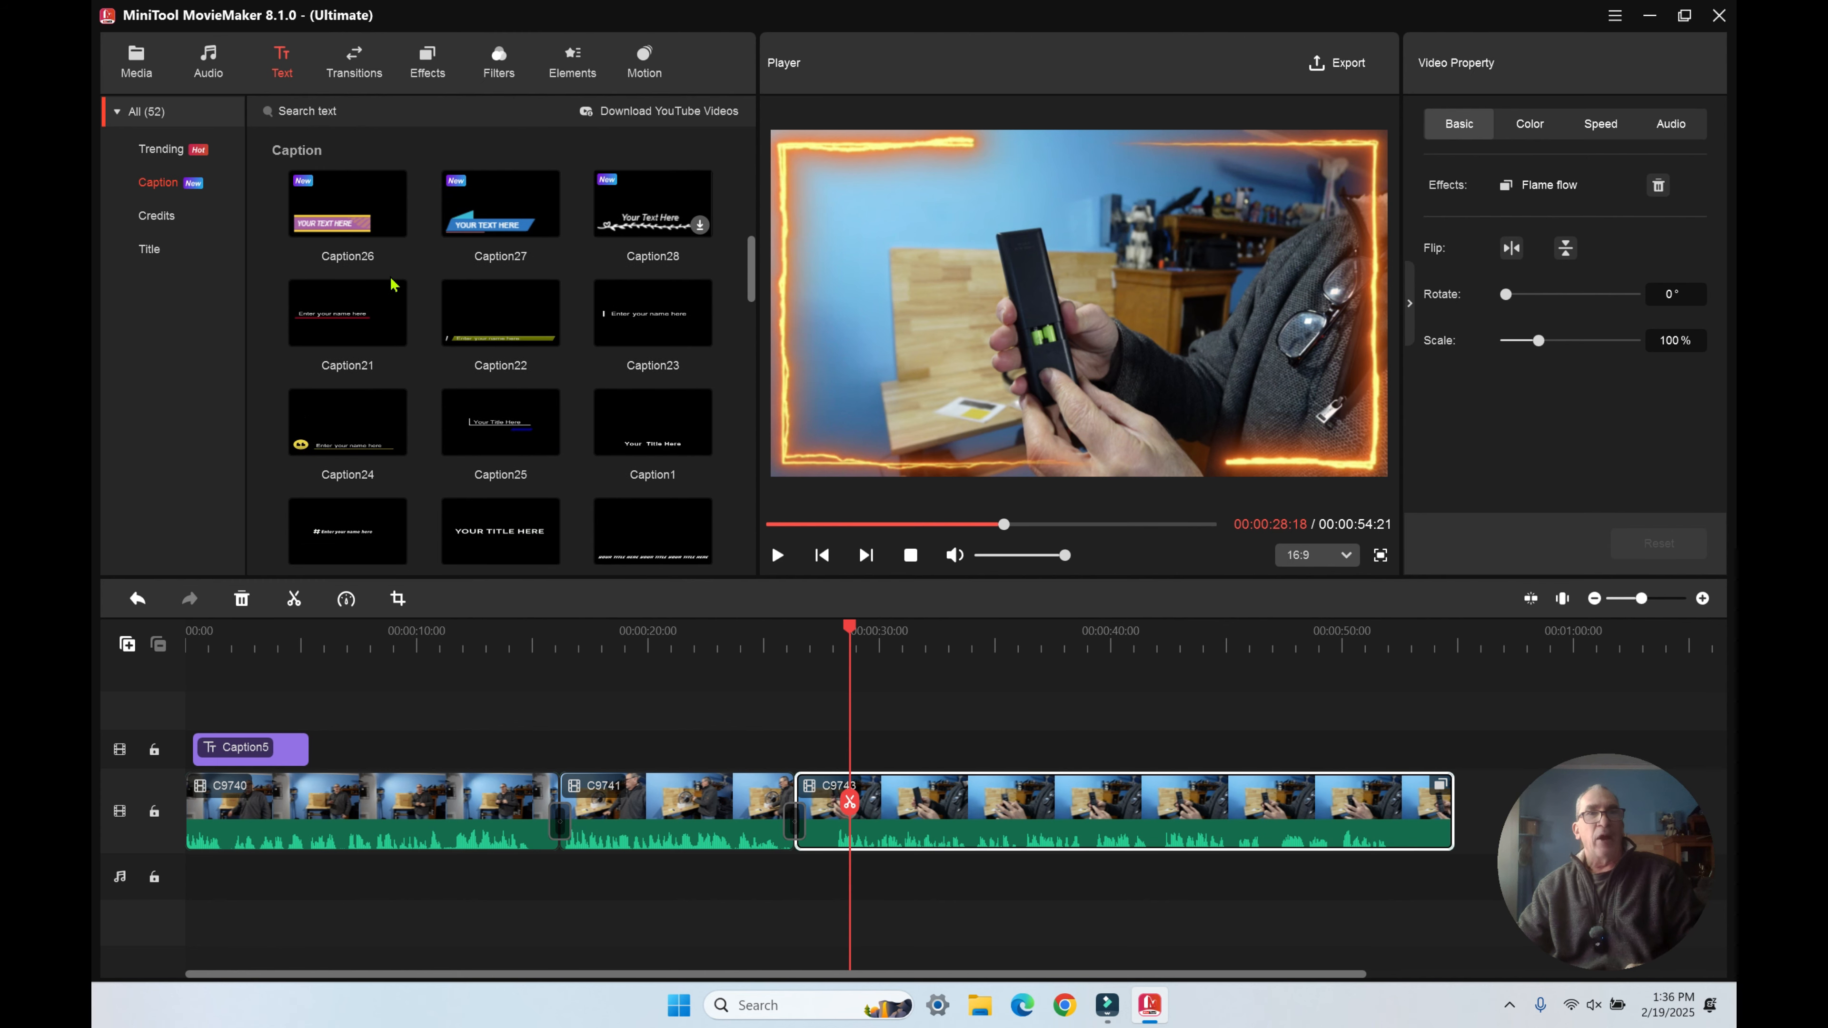
scroll(446, 265, down, 8)
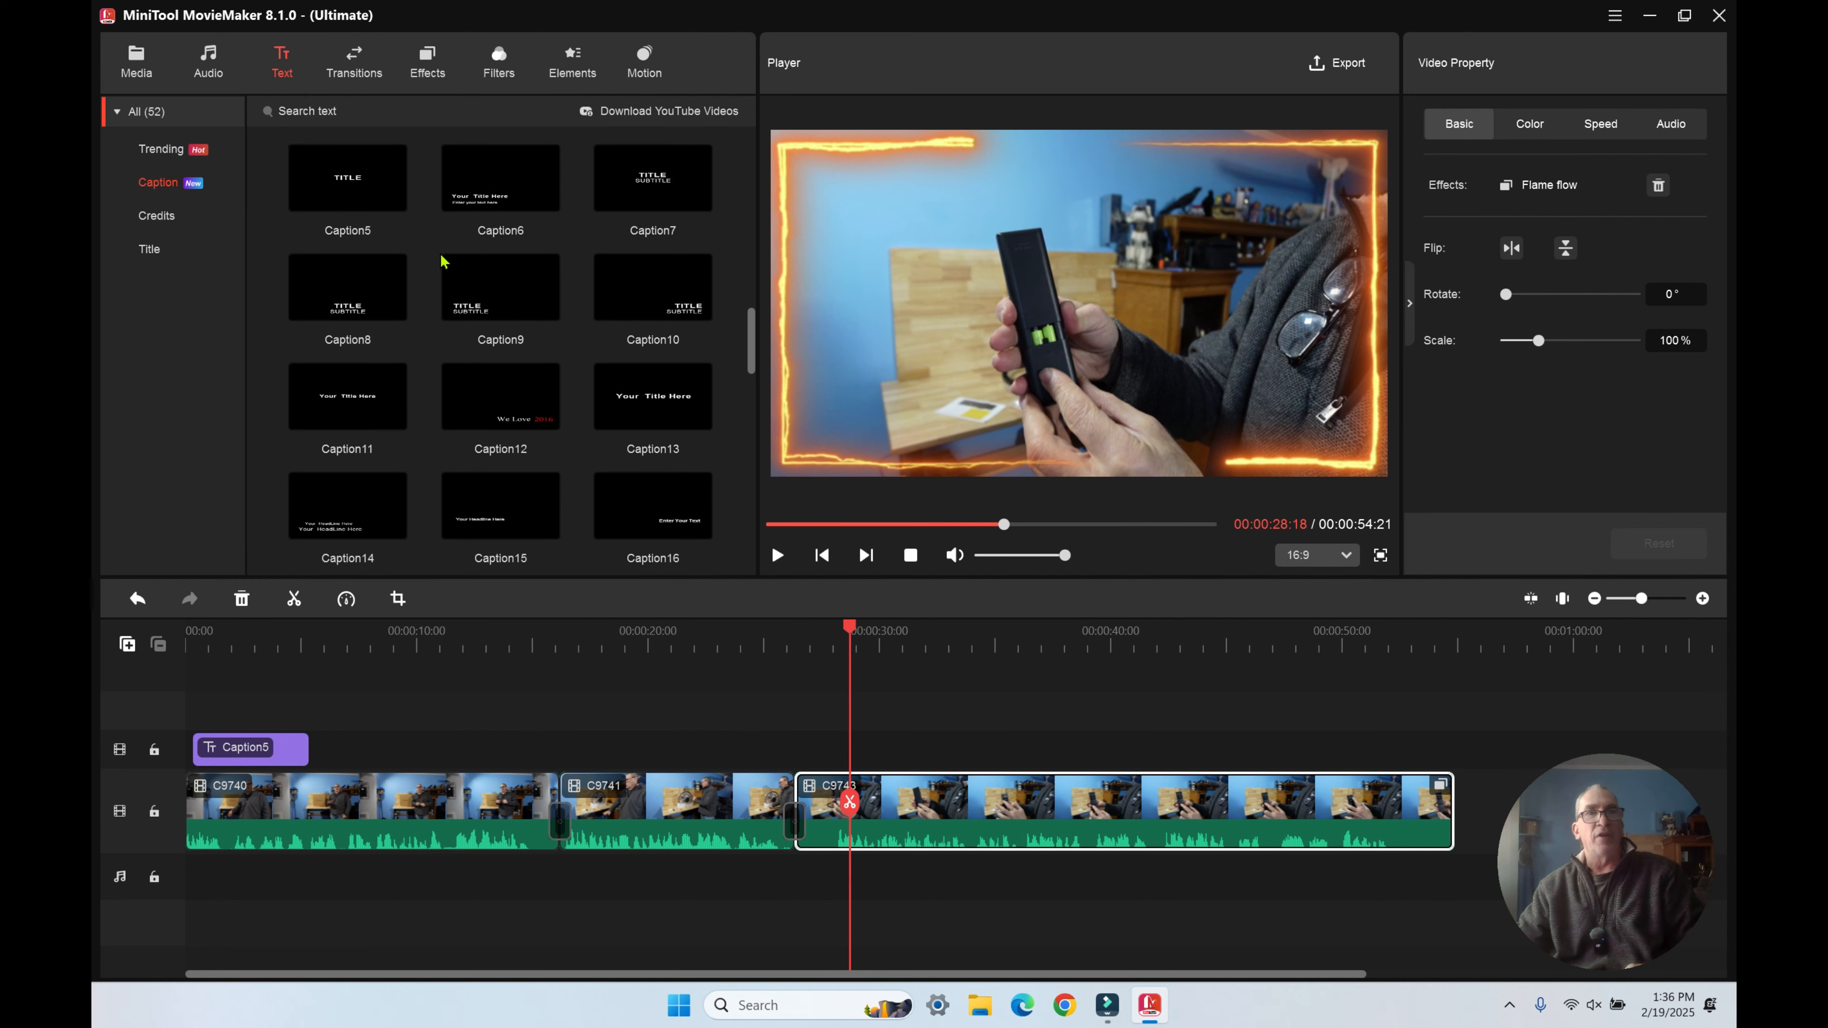
scroll(461, 268, down, 10)
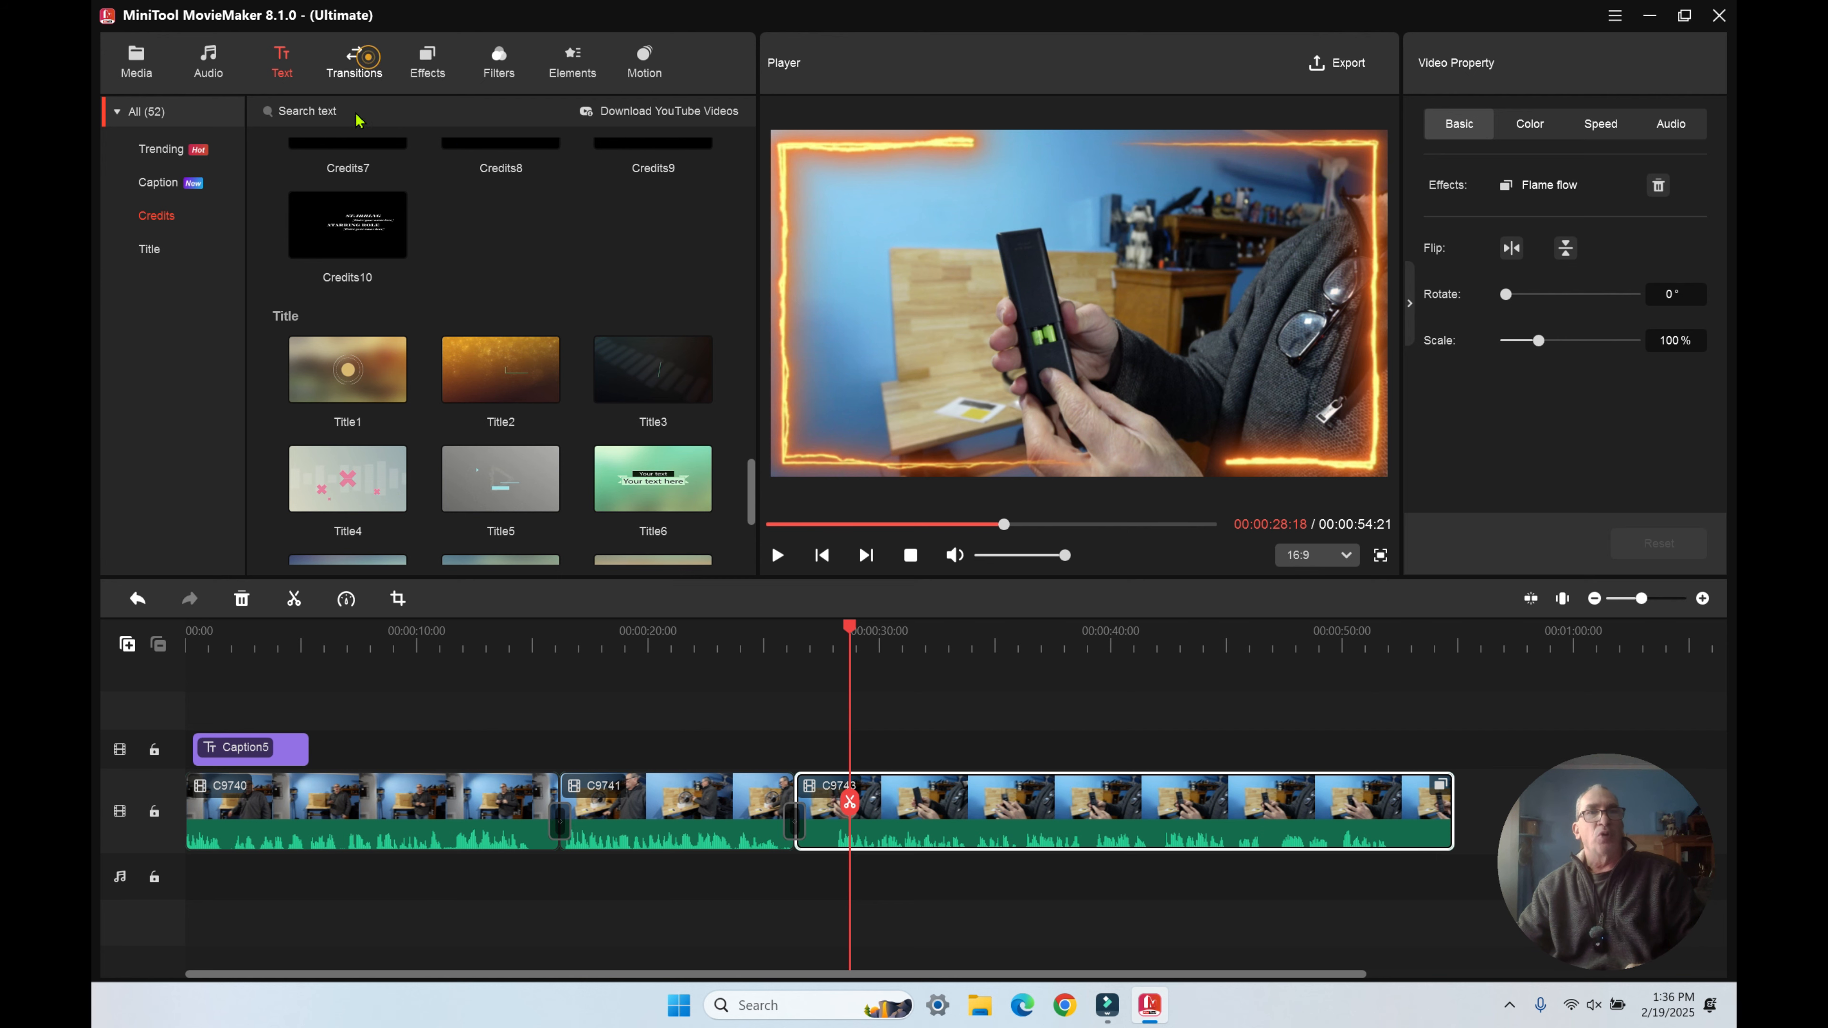
Browse the transition library from the trending category through to the reveals
click(354, 61)
click(167, 154)
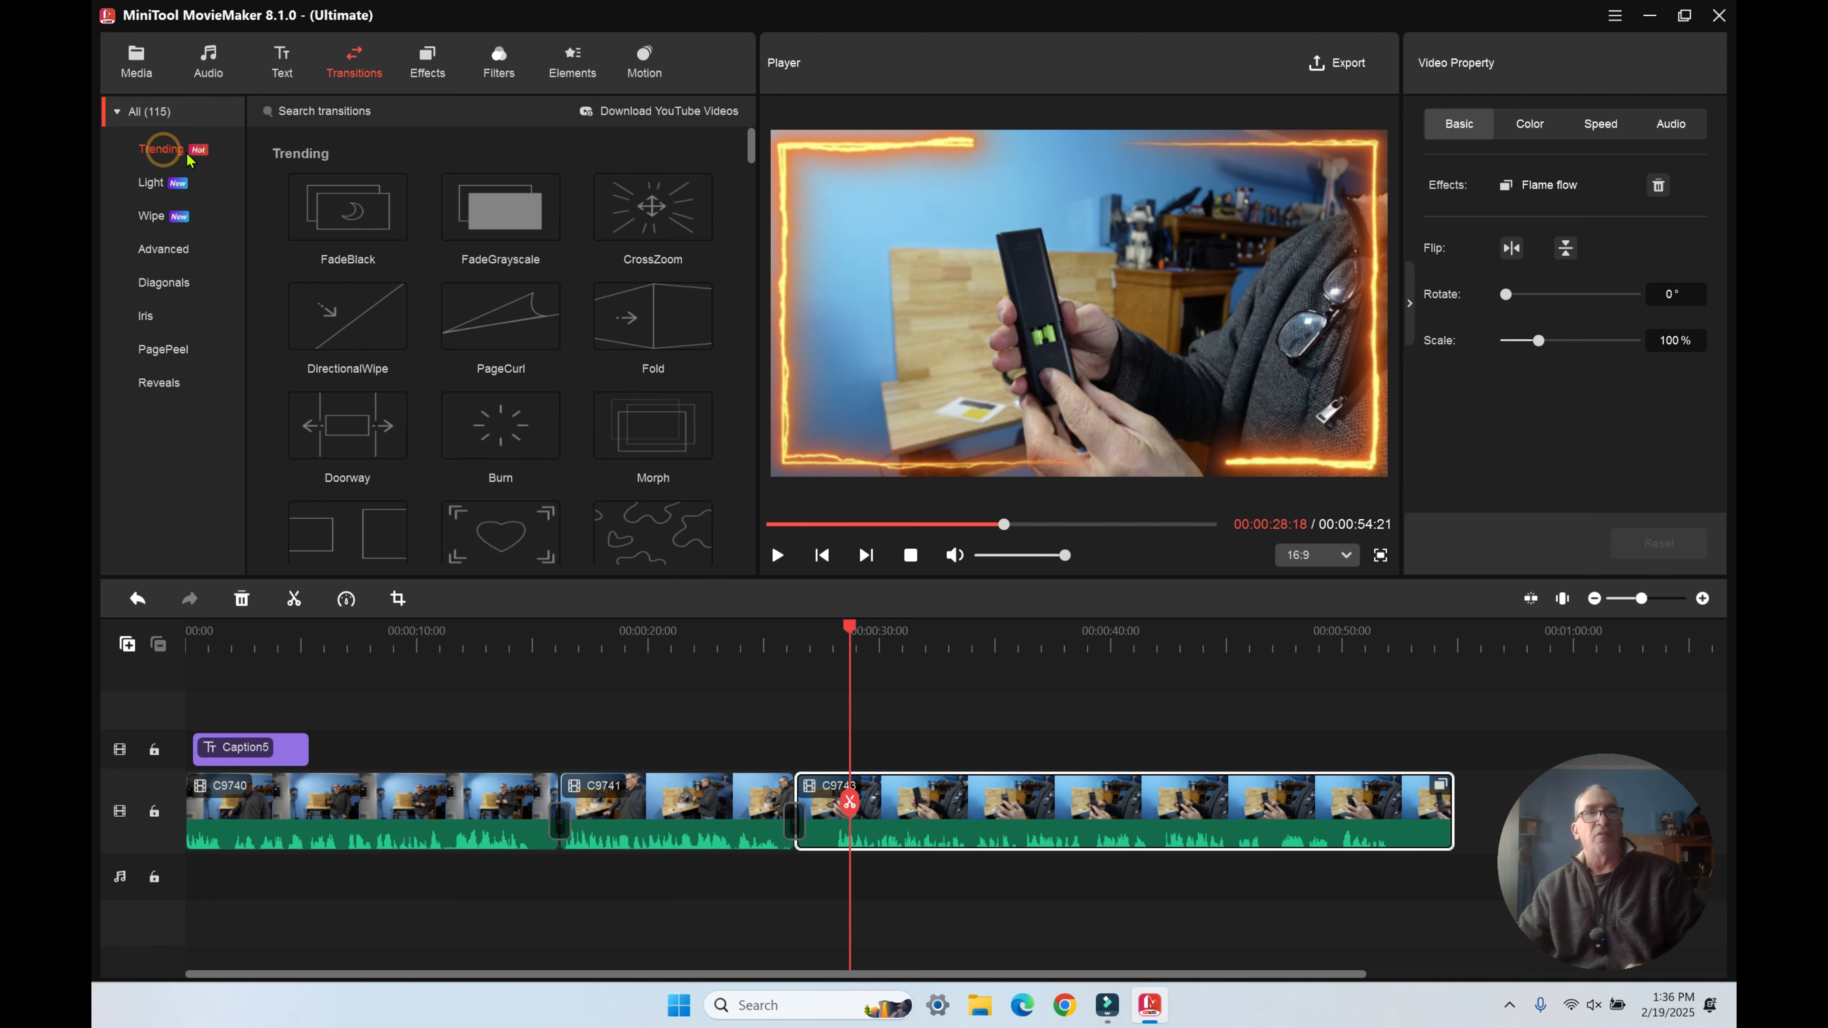
scroll(480, 286, down, 6)
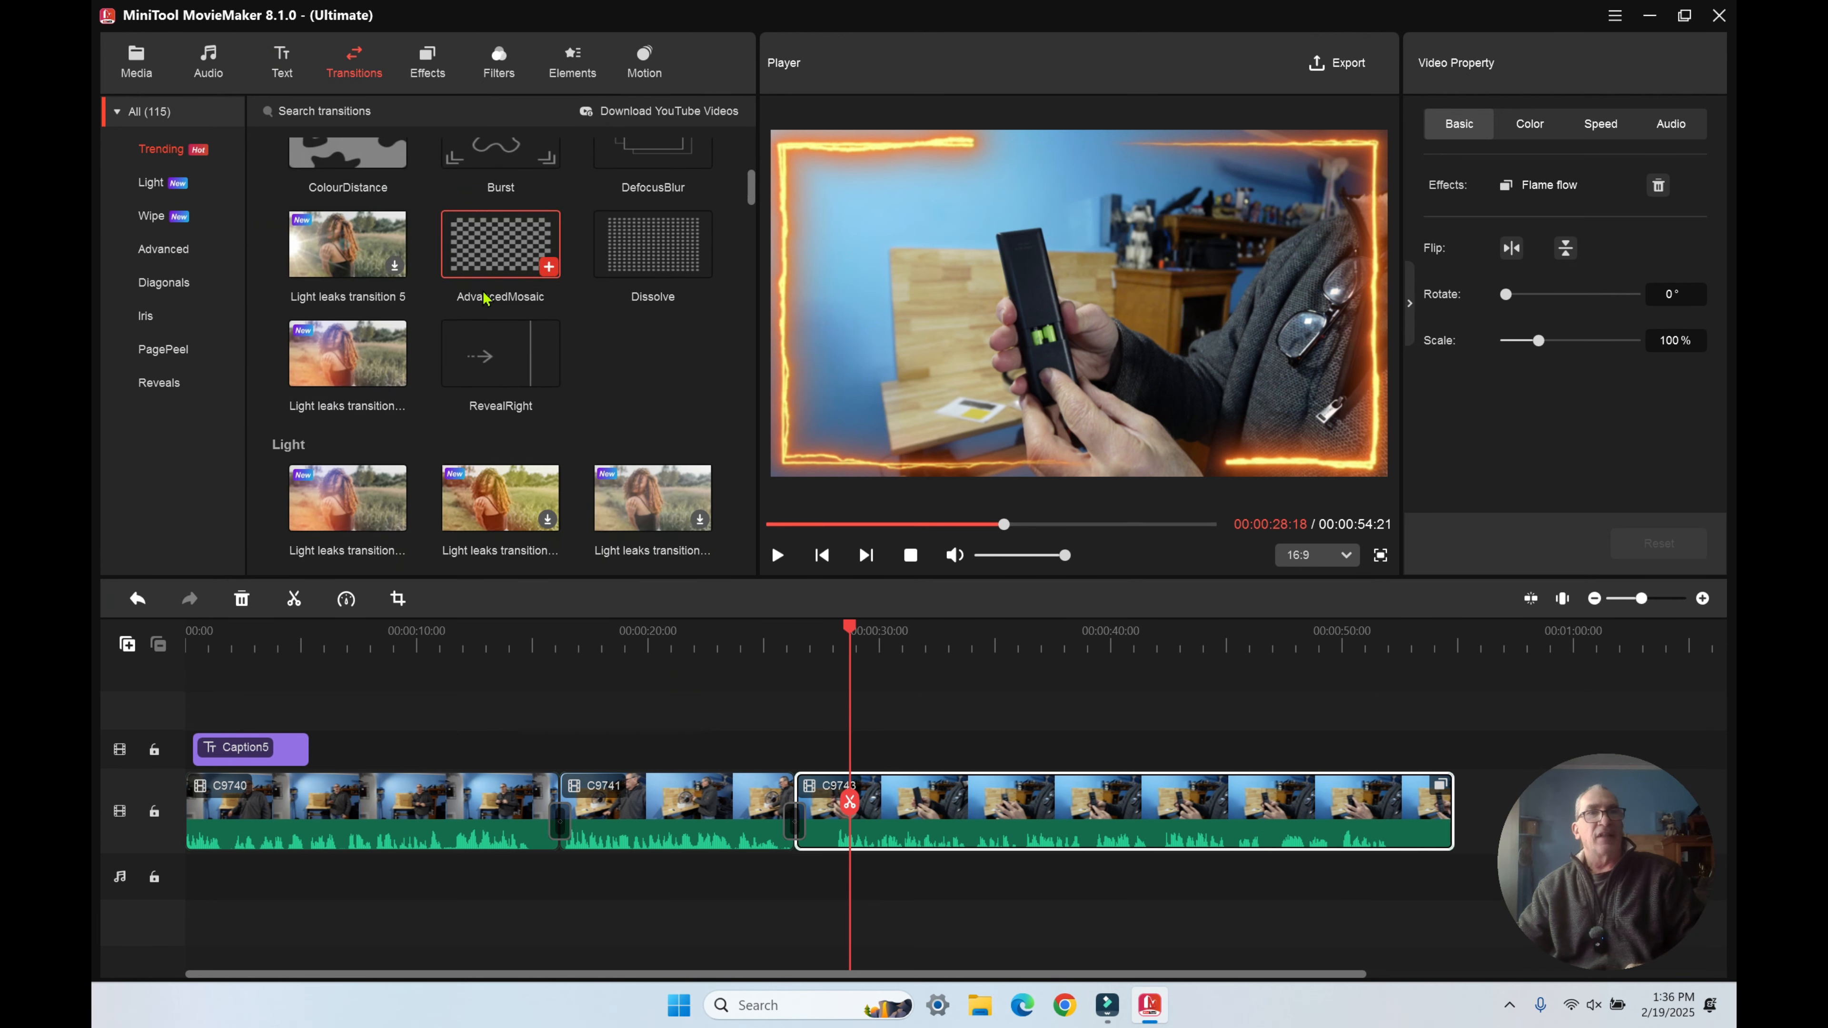
scroll(497, 311, down, 2)
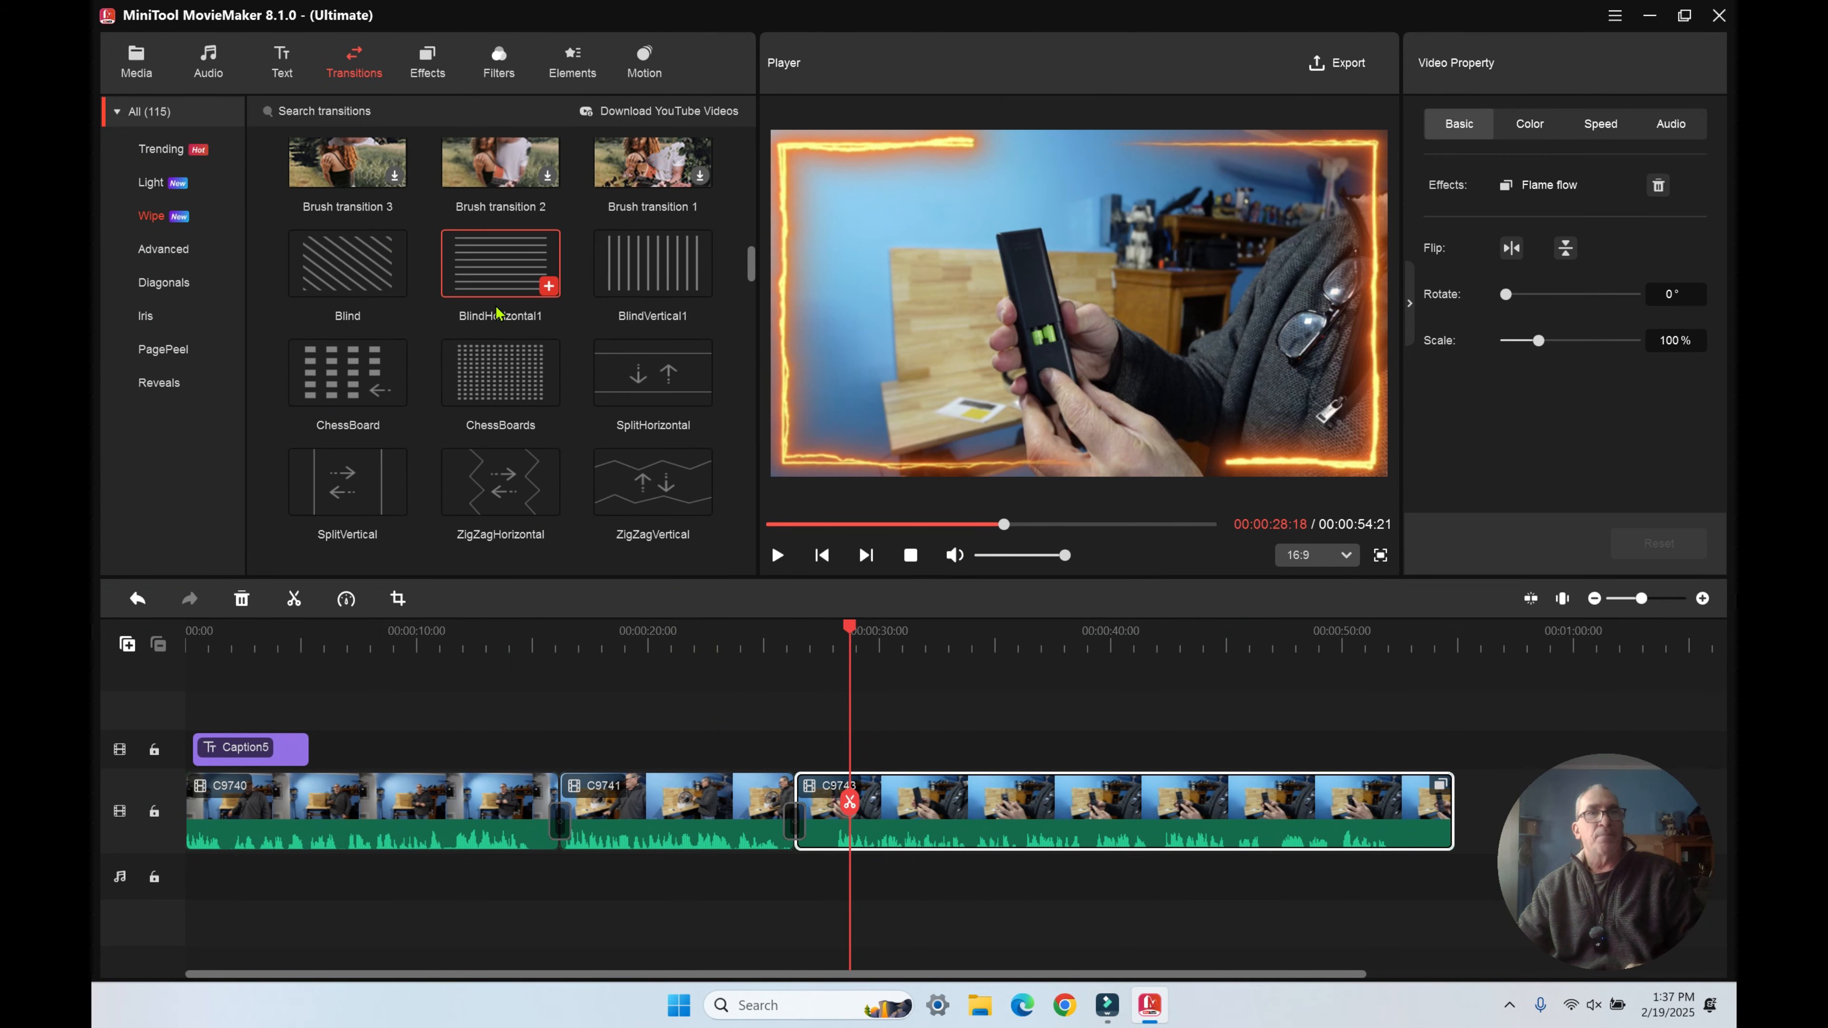
scroll(497, 312, down, 2)
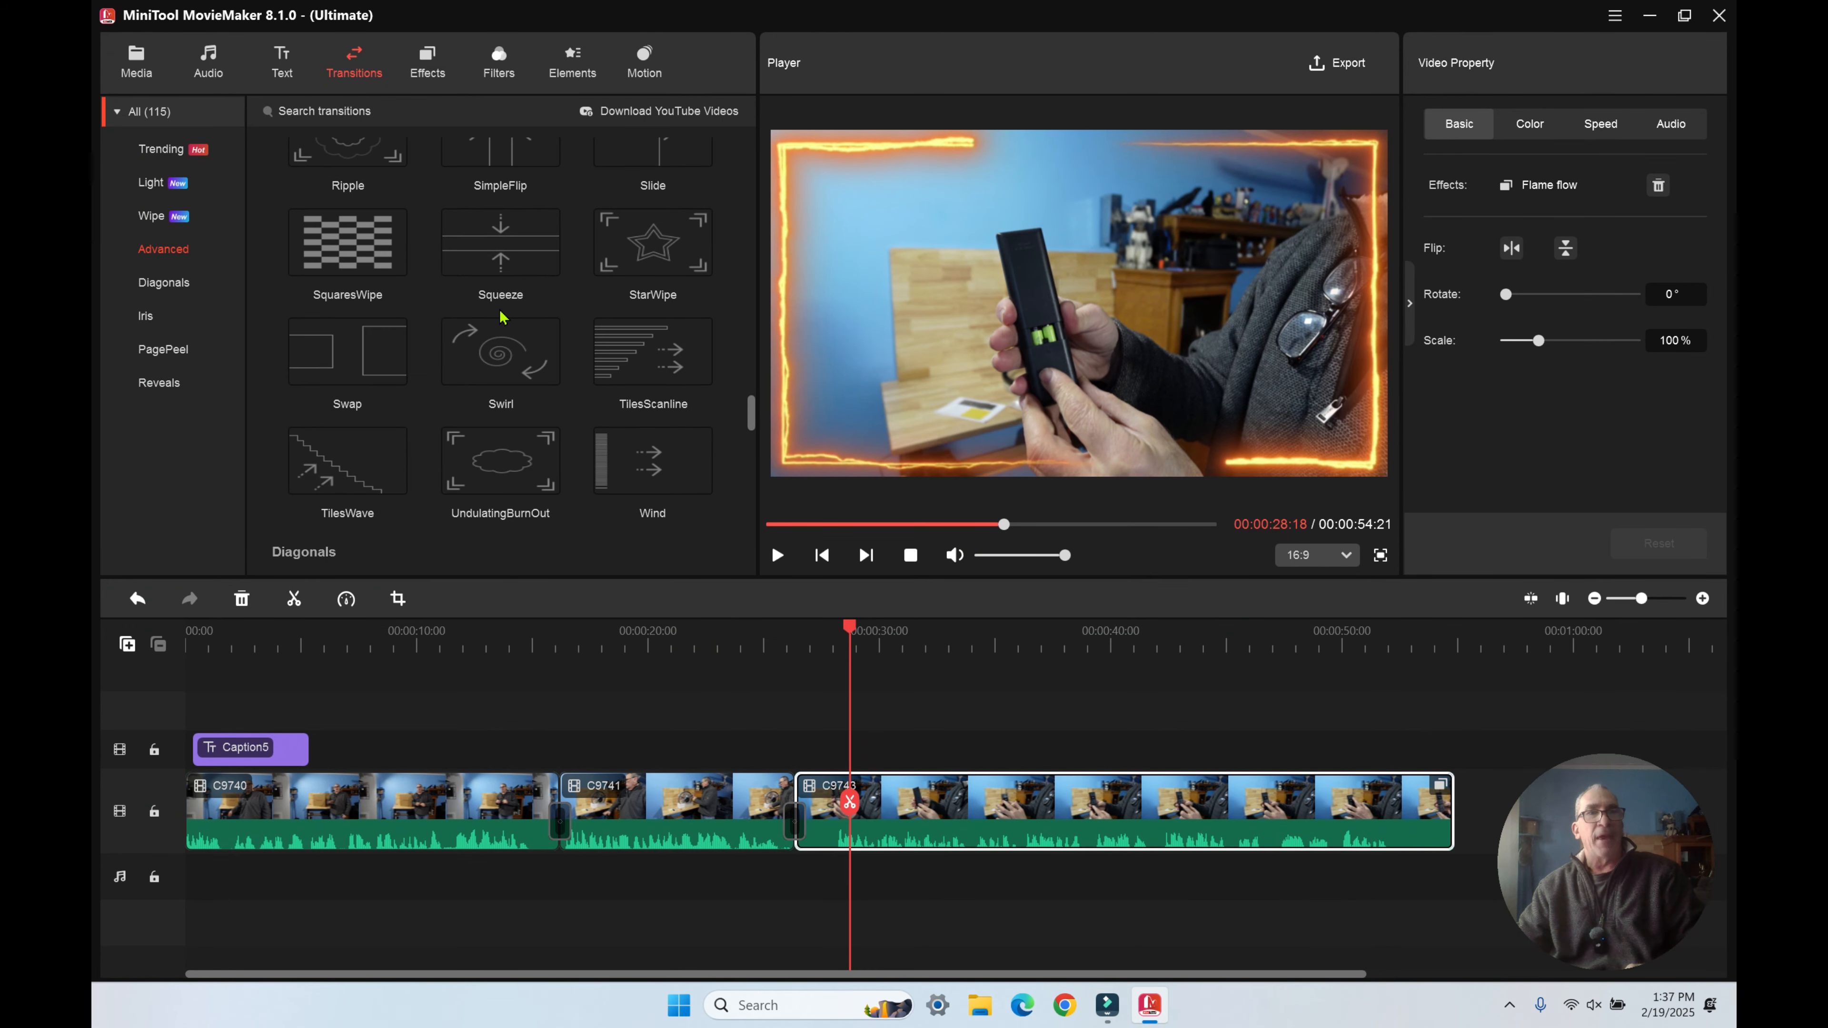
scroll(506, 320, down, 4)
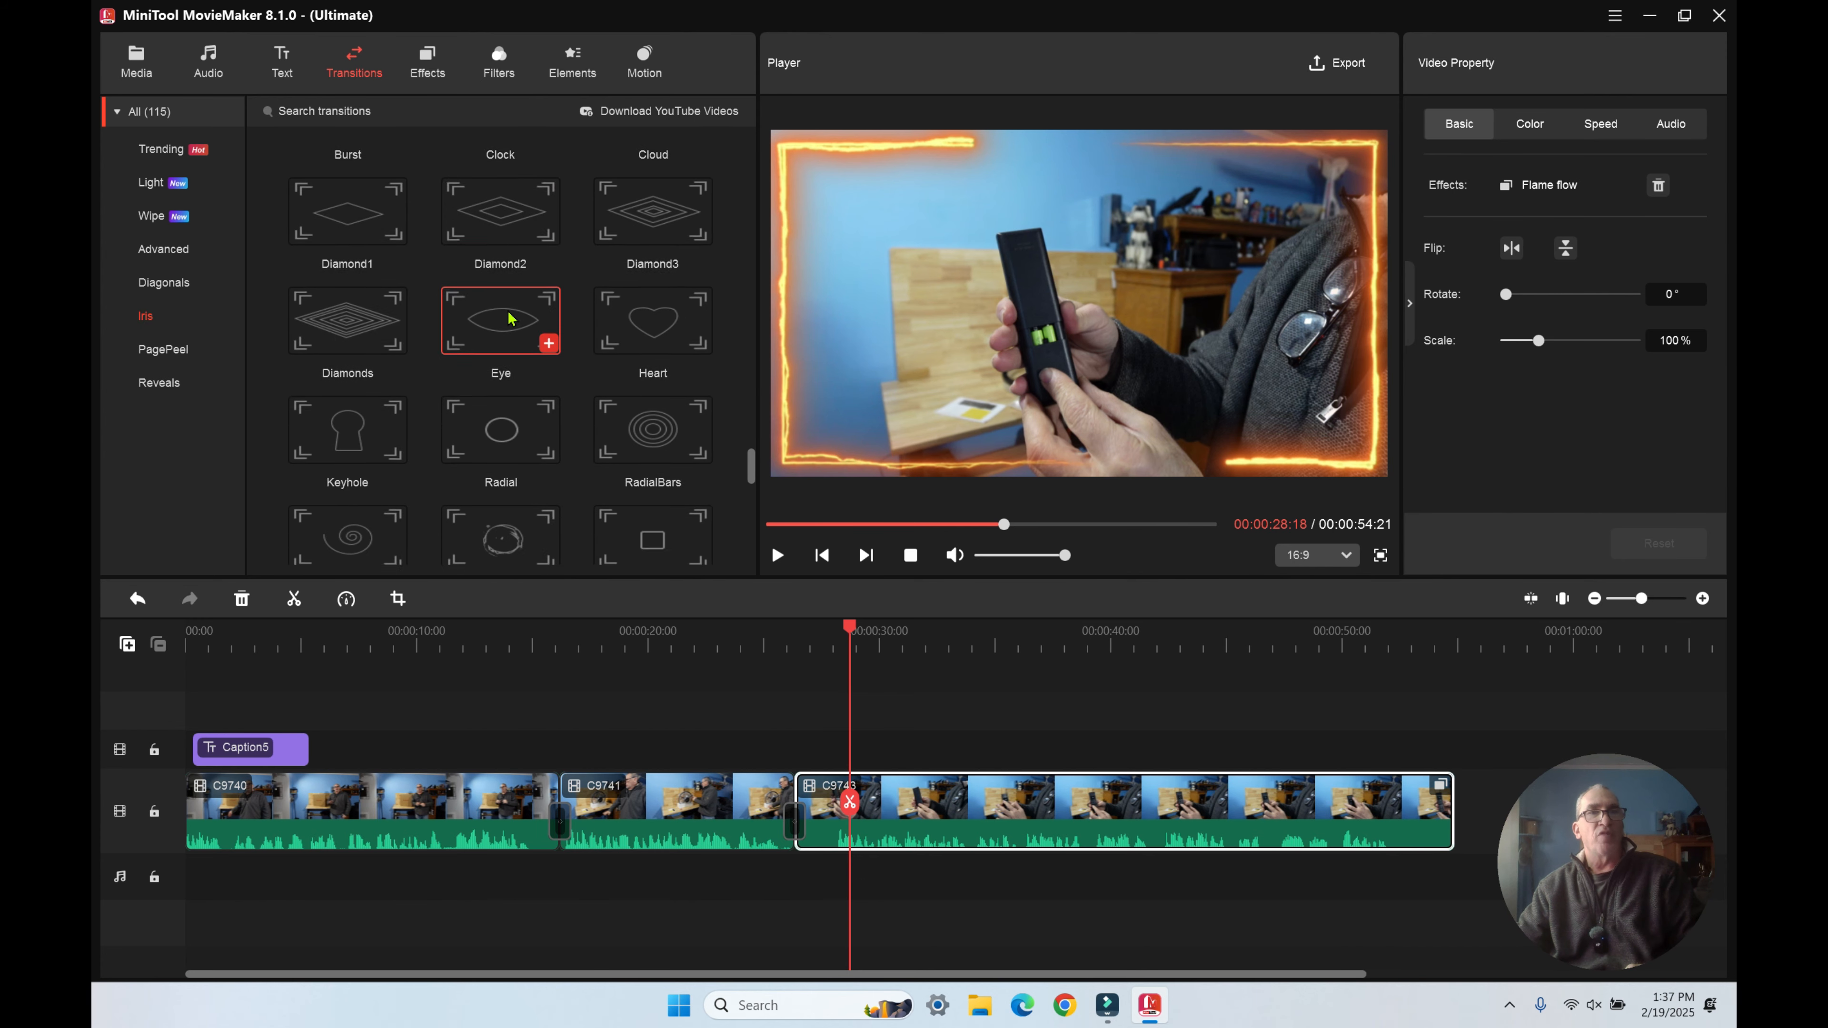
scroll(512, 319, down, 2)
scroll(521, 317, down, 1)
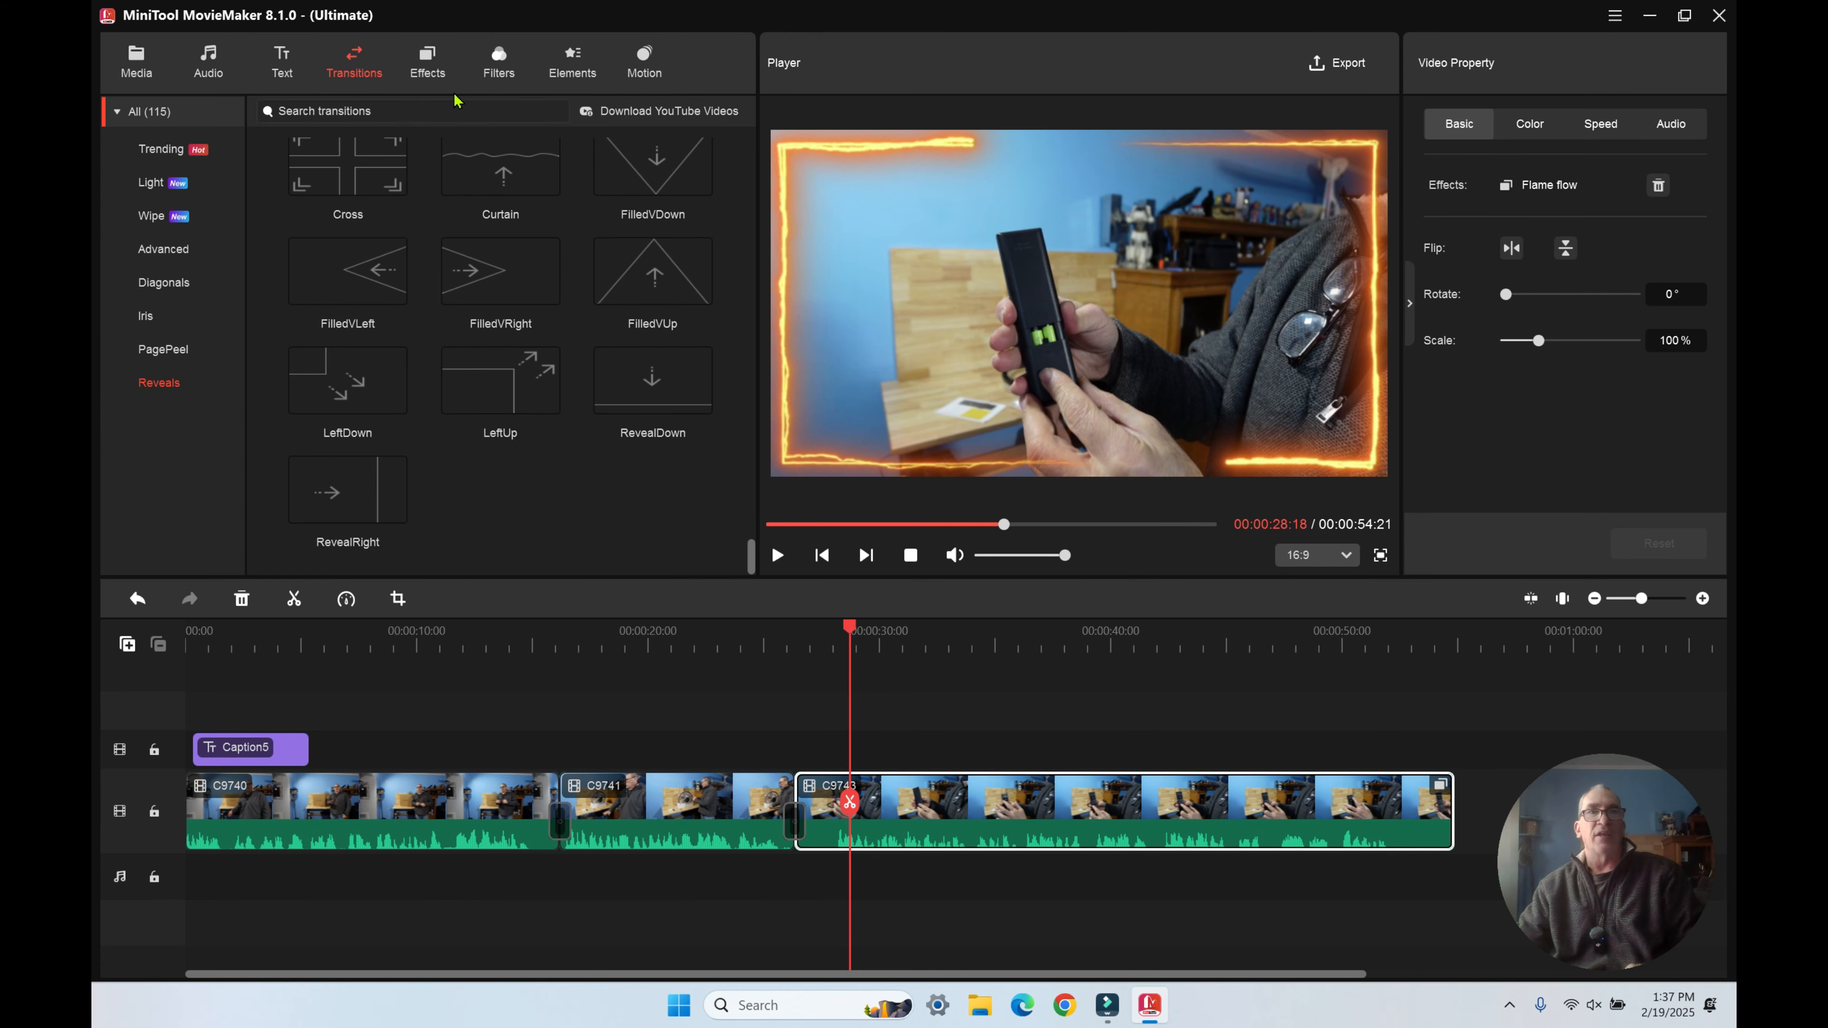
Browse the effects library from the trending category through to the particle effects
click(432, 68)
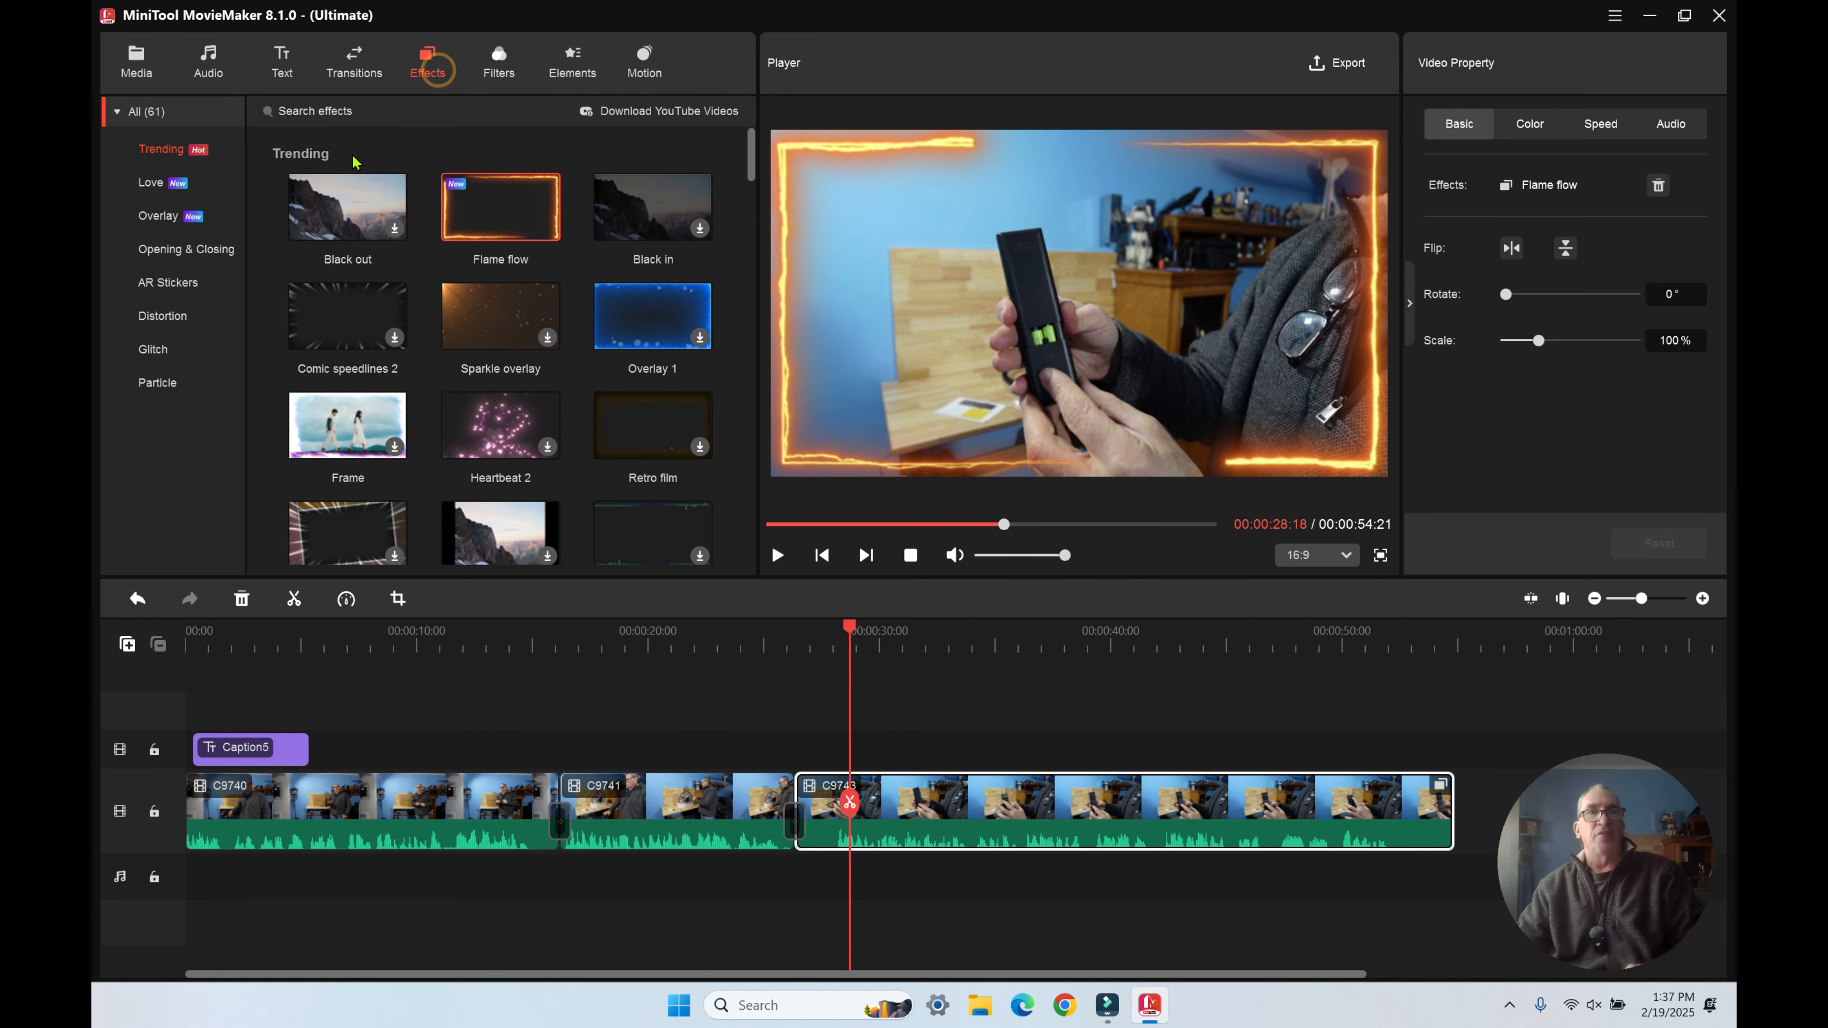
scroll(590, 236, down, 6)
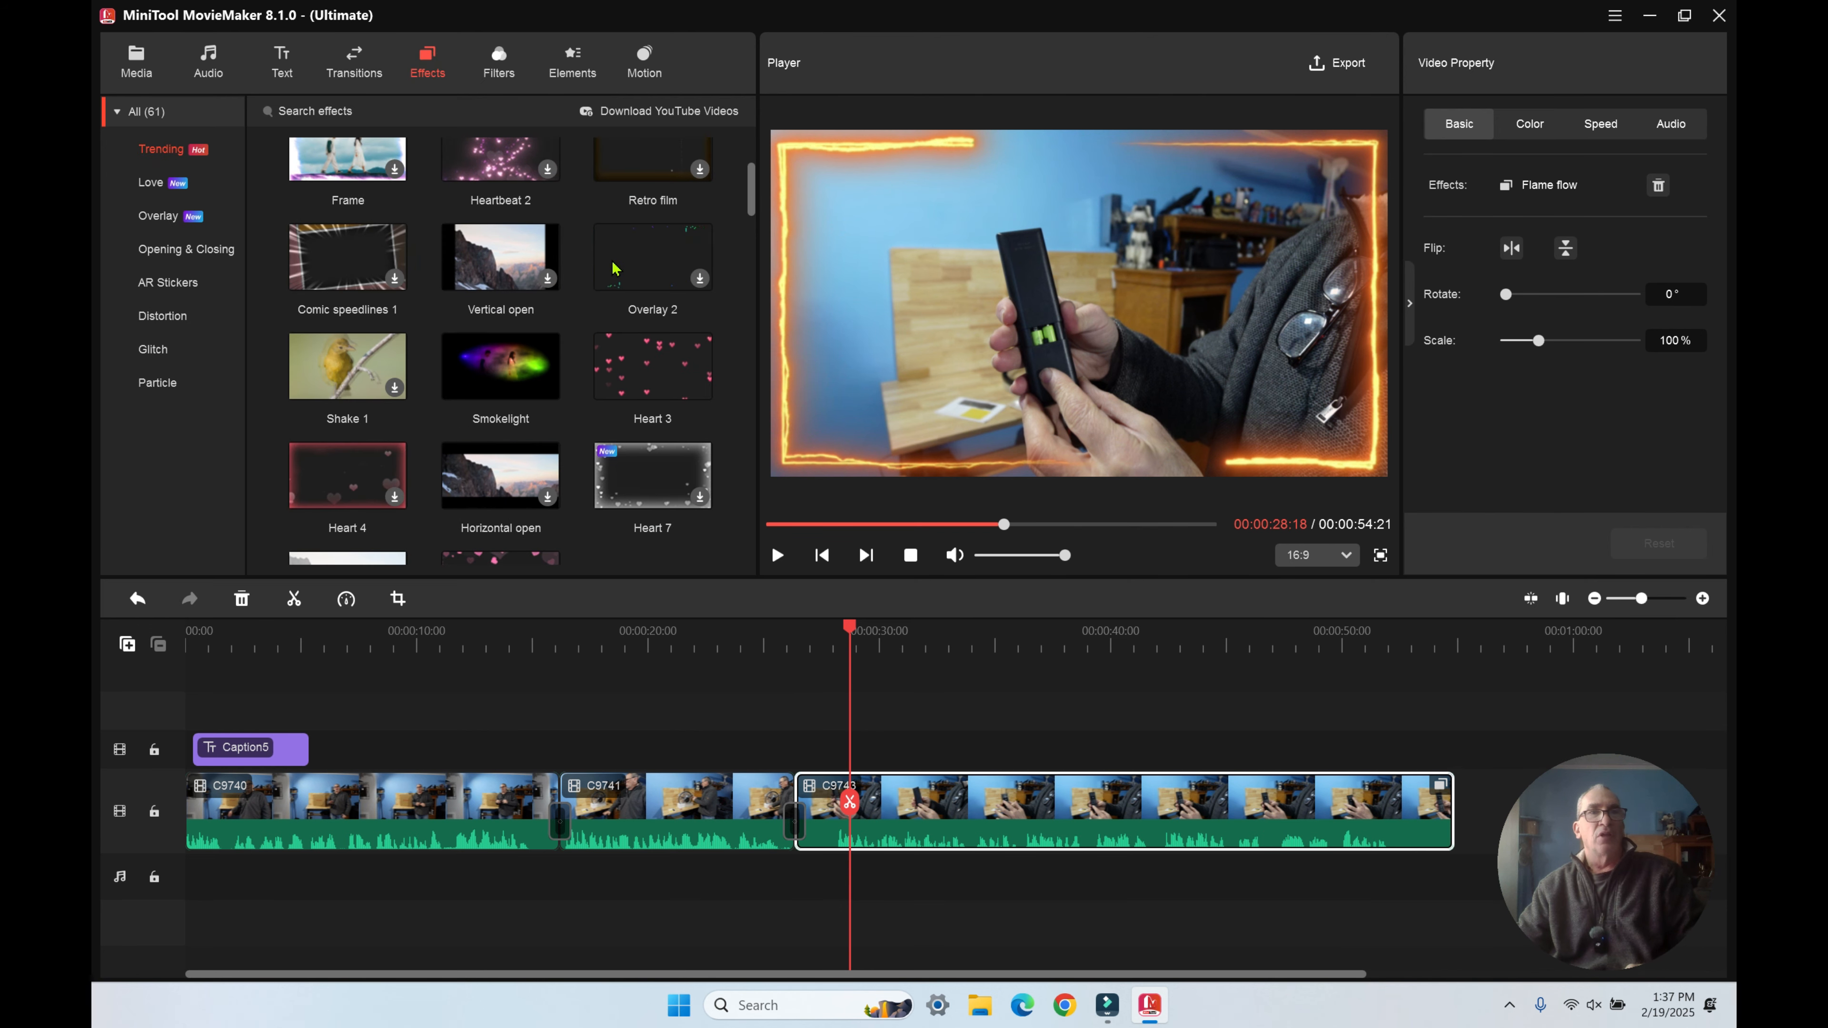
scroll(621, 274, down, 5)
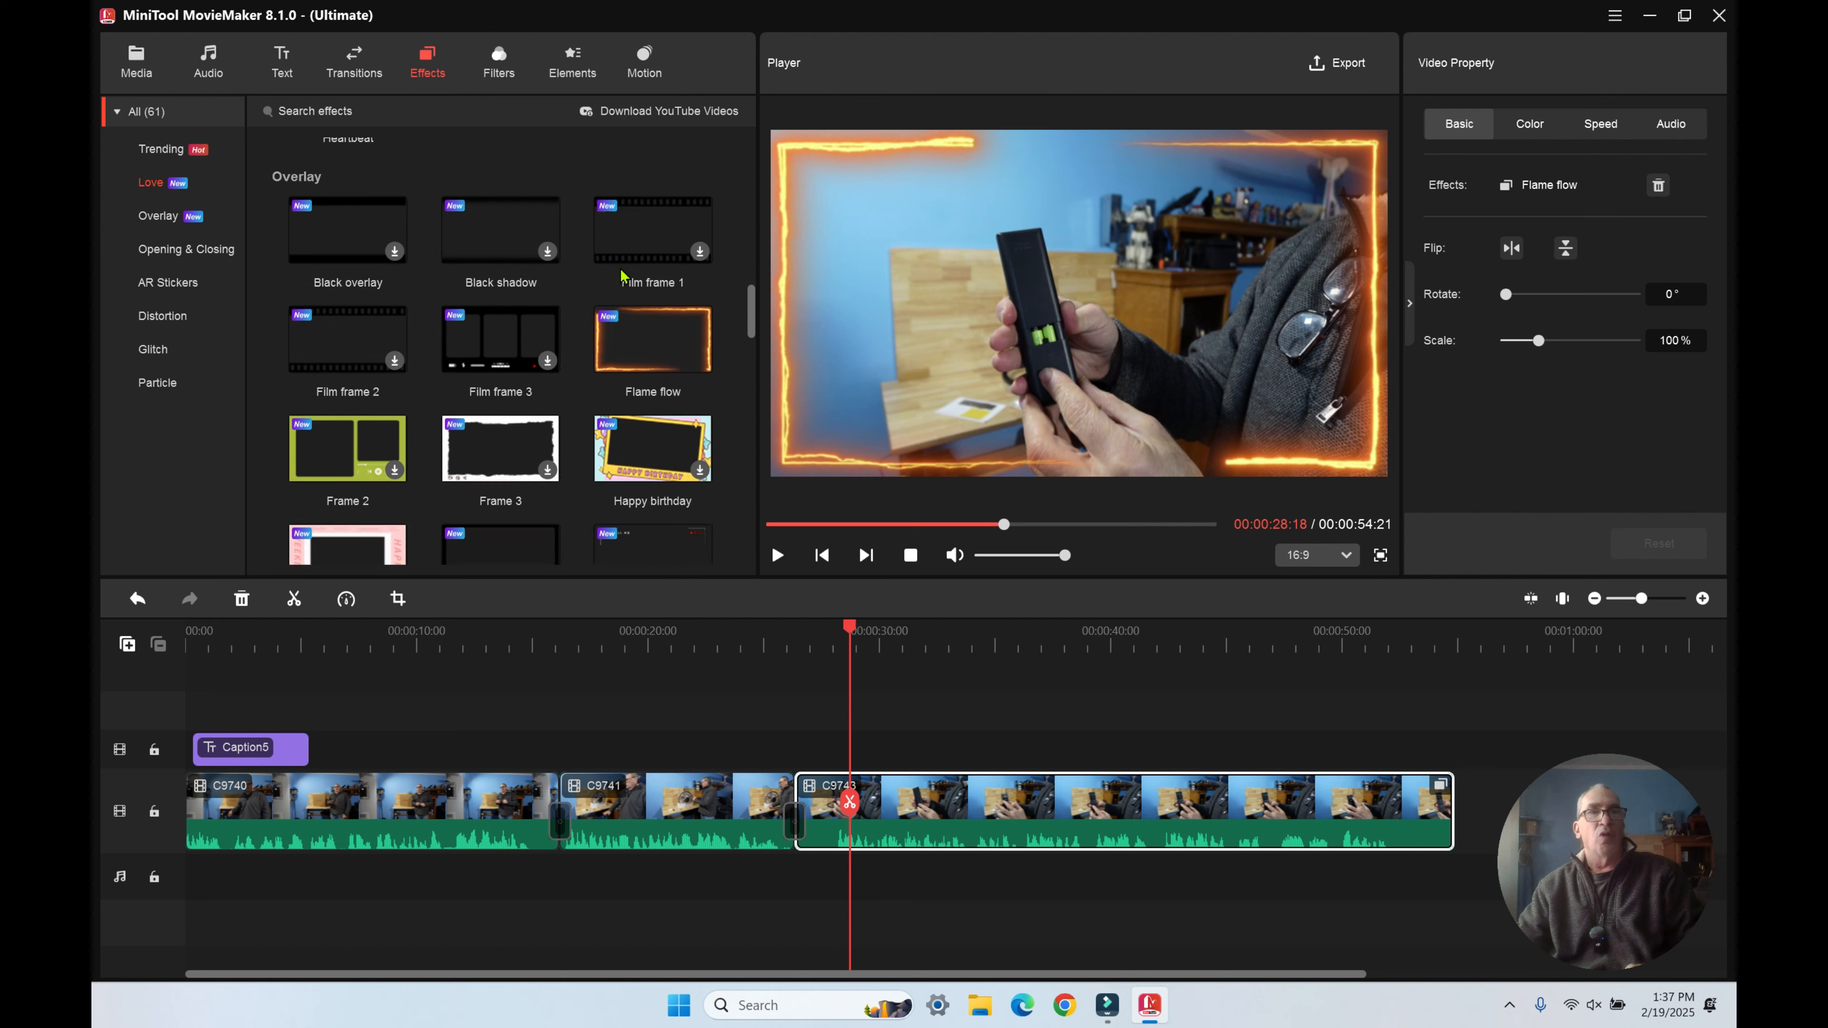
scroll(623, 279, down, 6)
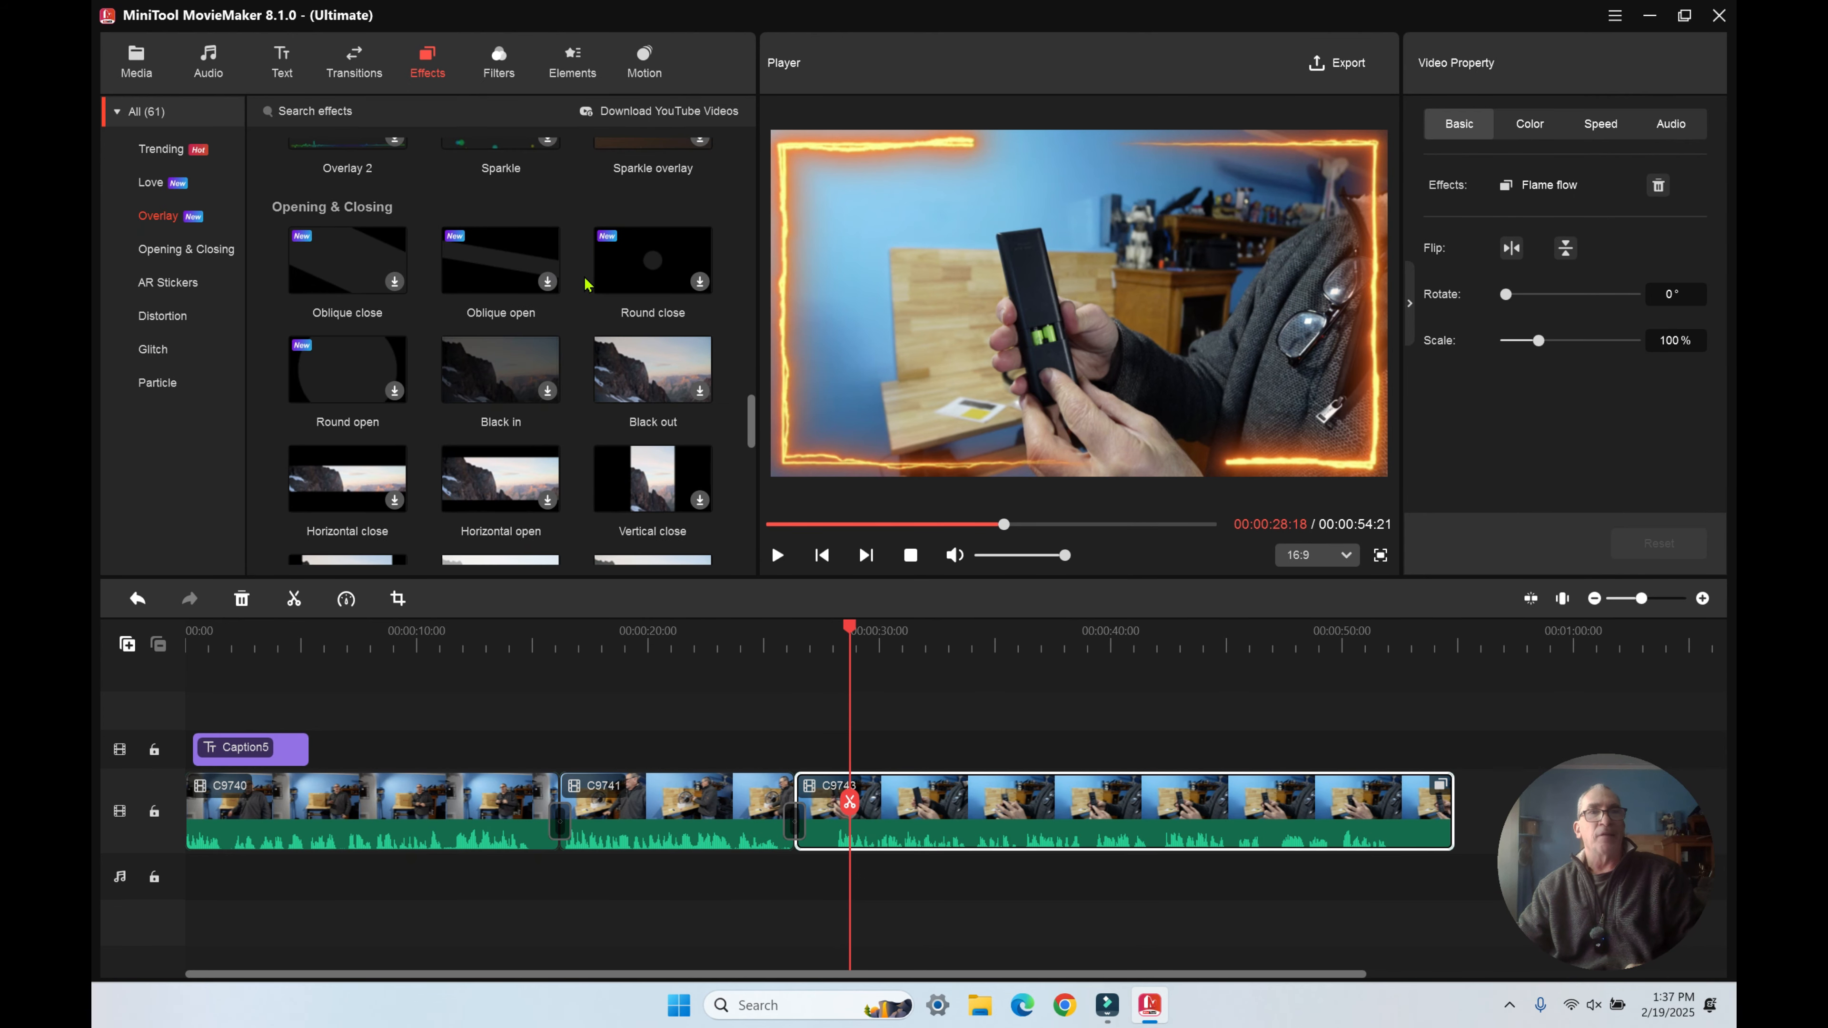
scroll(586, 290, down, 5)
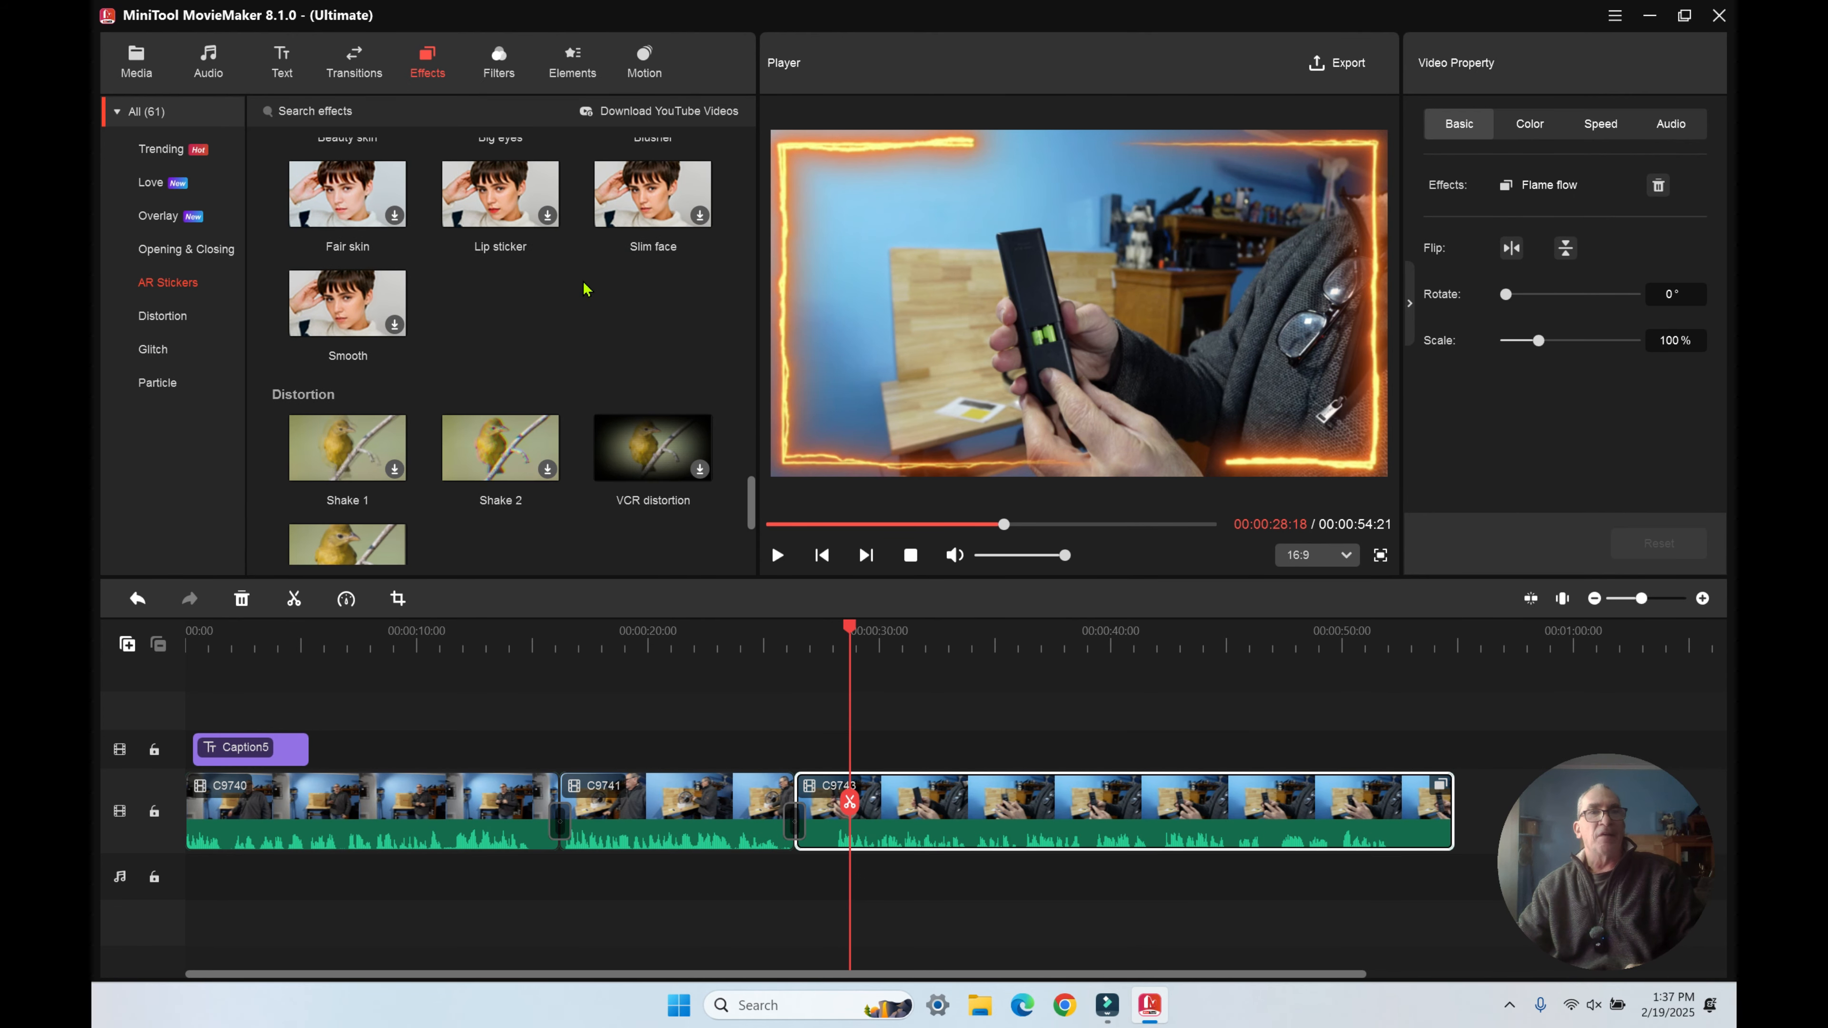
scroll(586, 292, down, 2)
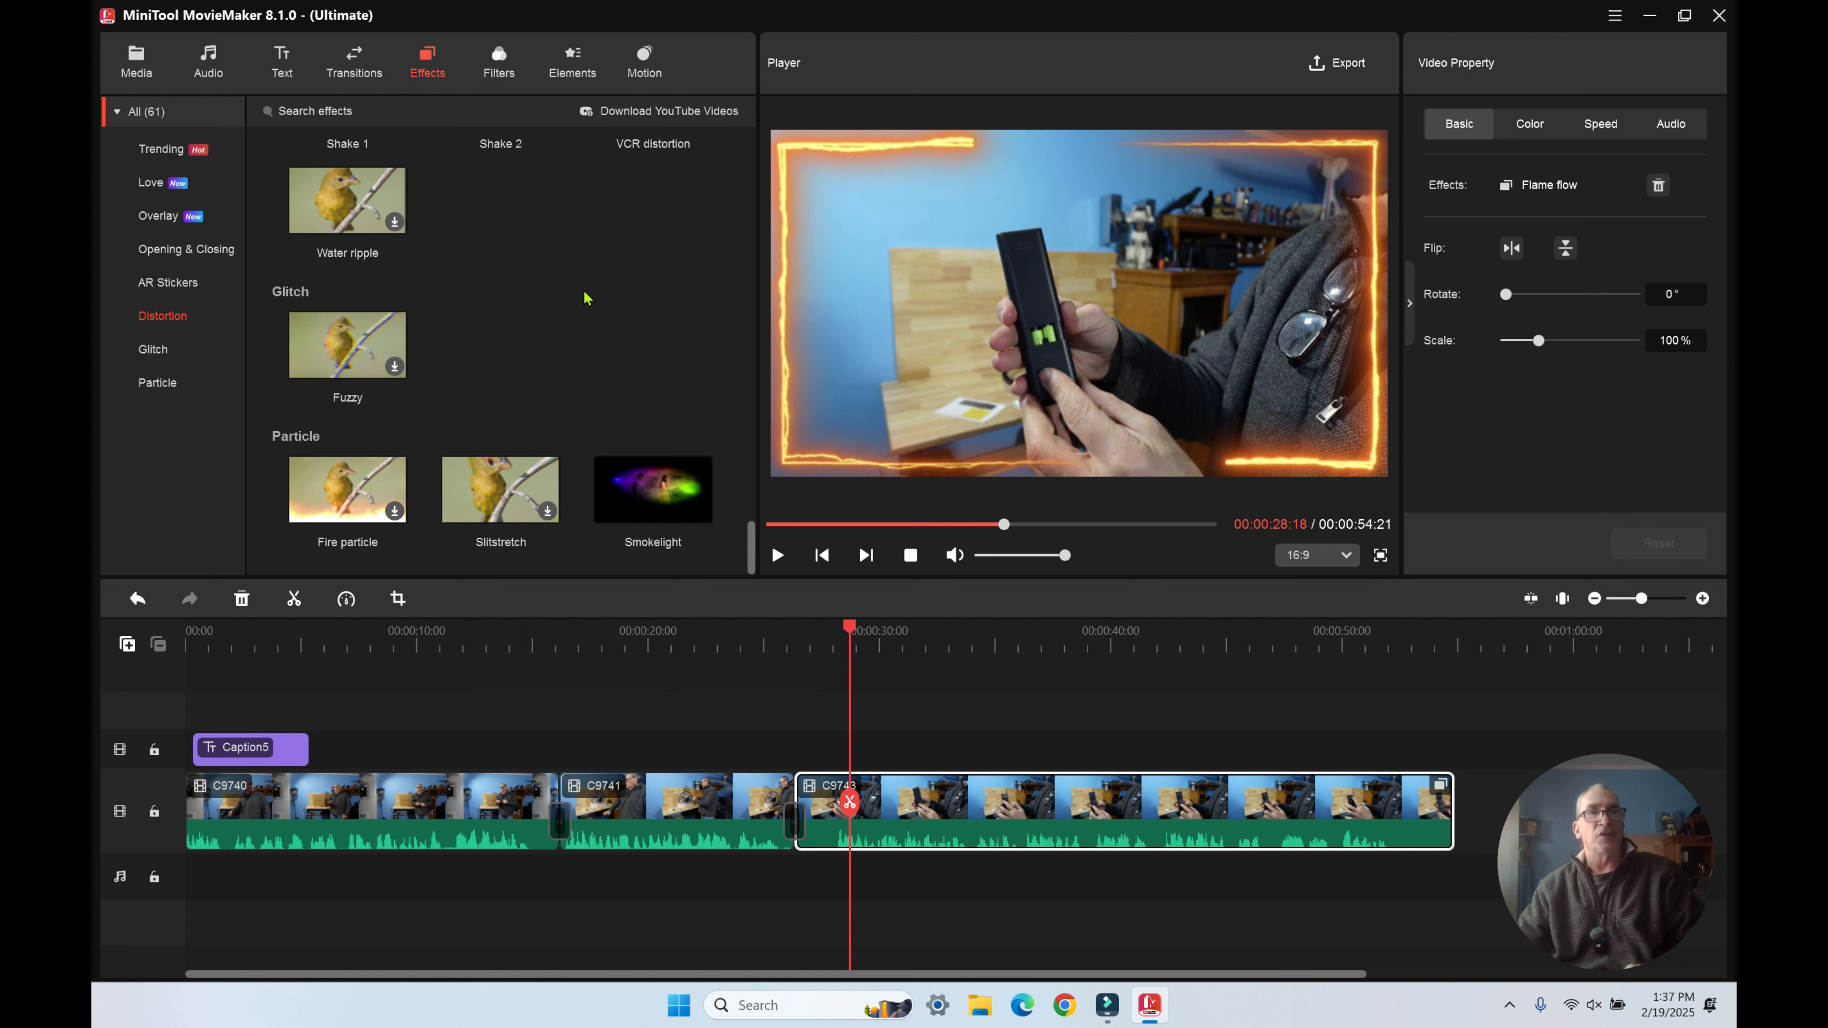
Look through the LUT filters, including the Black & White and Outdoor action sets
click(509, 76)
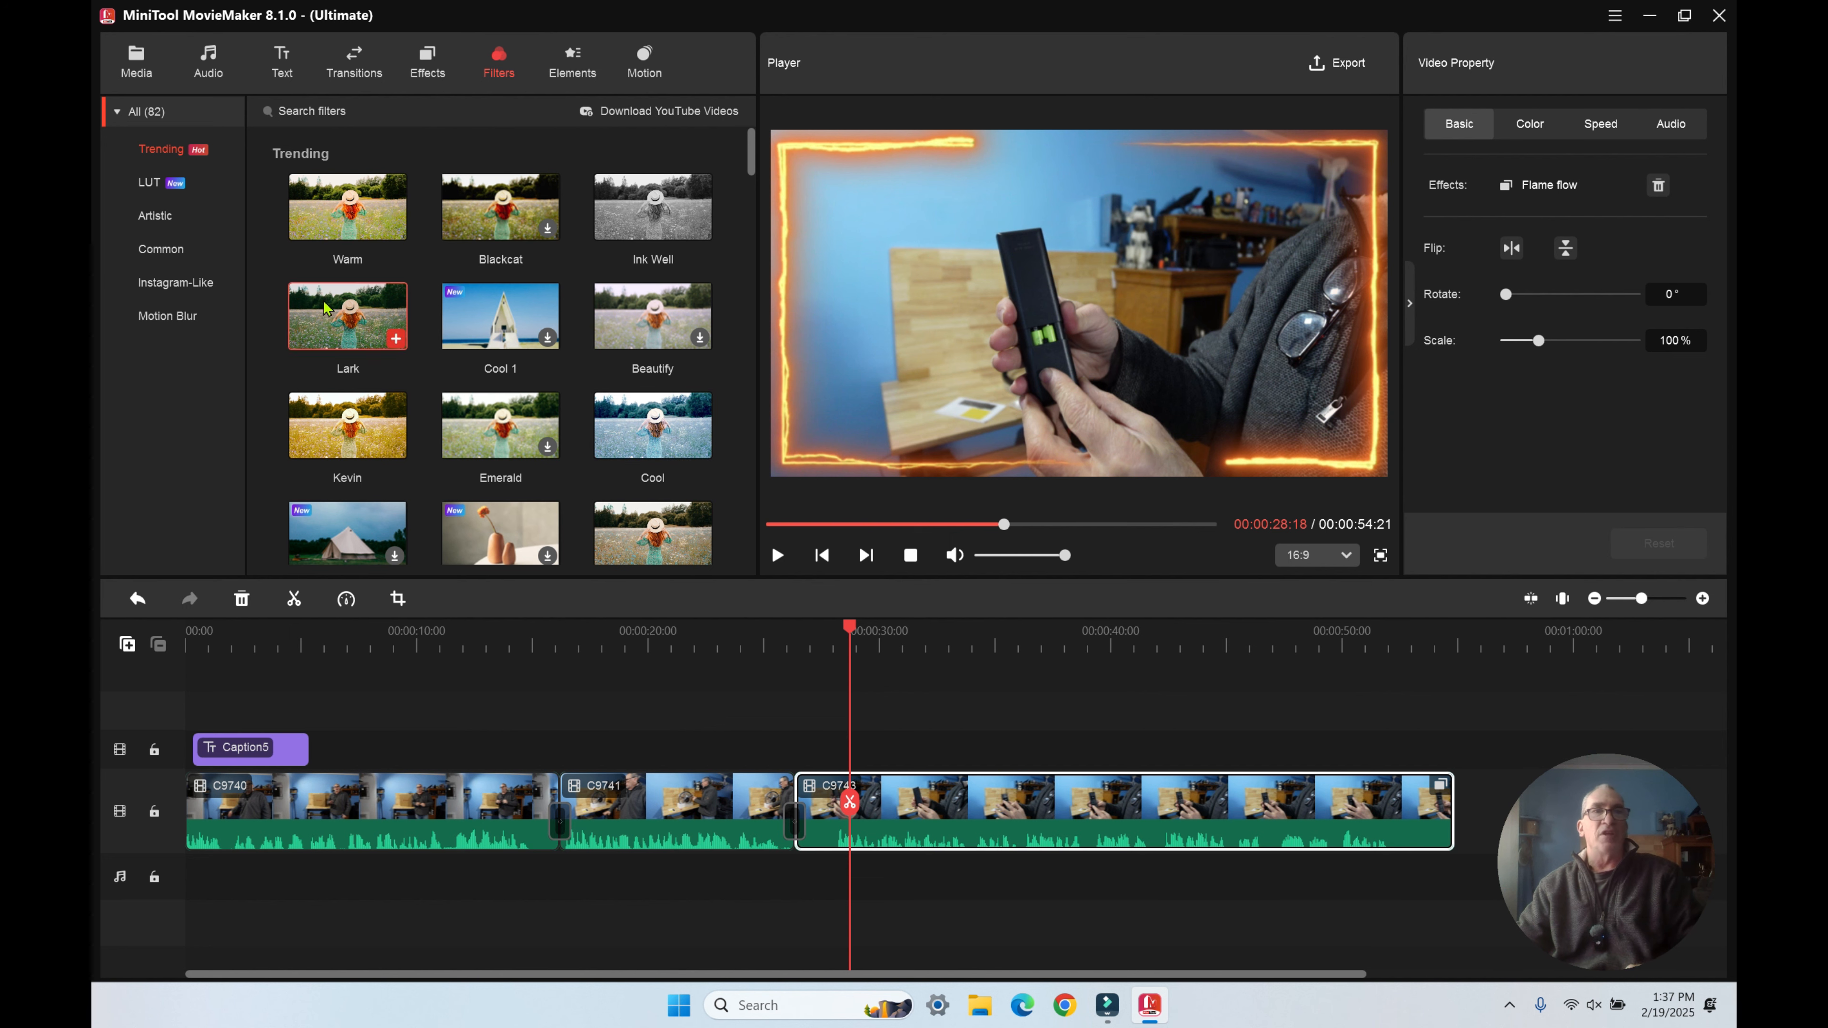
click(152, 185)
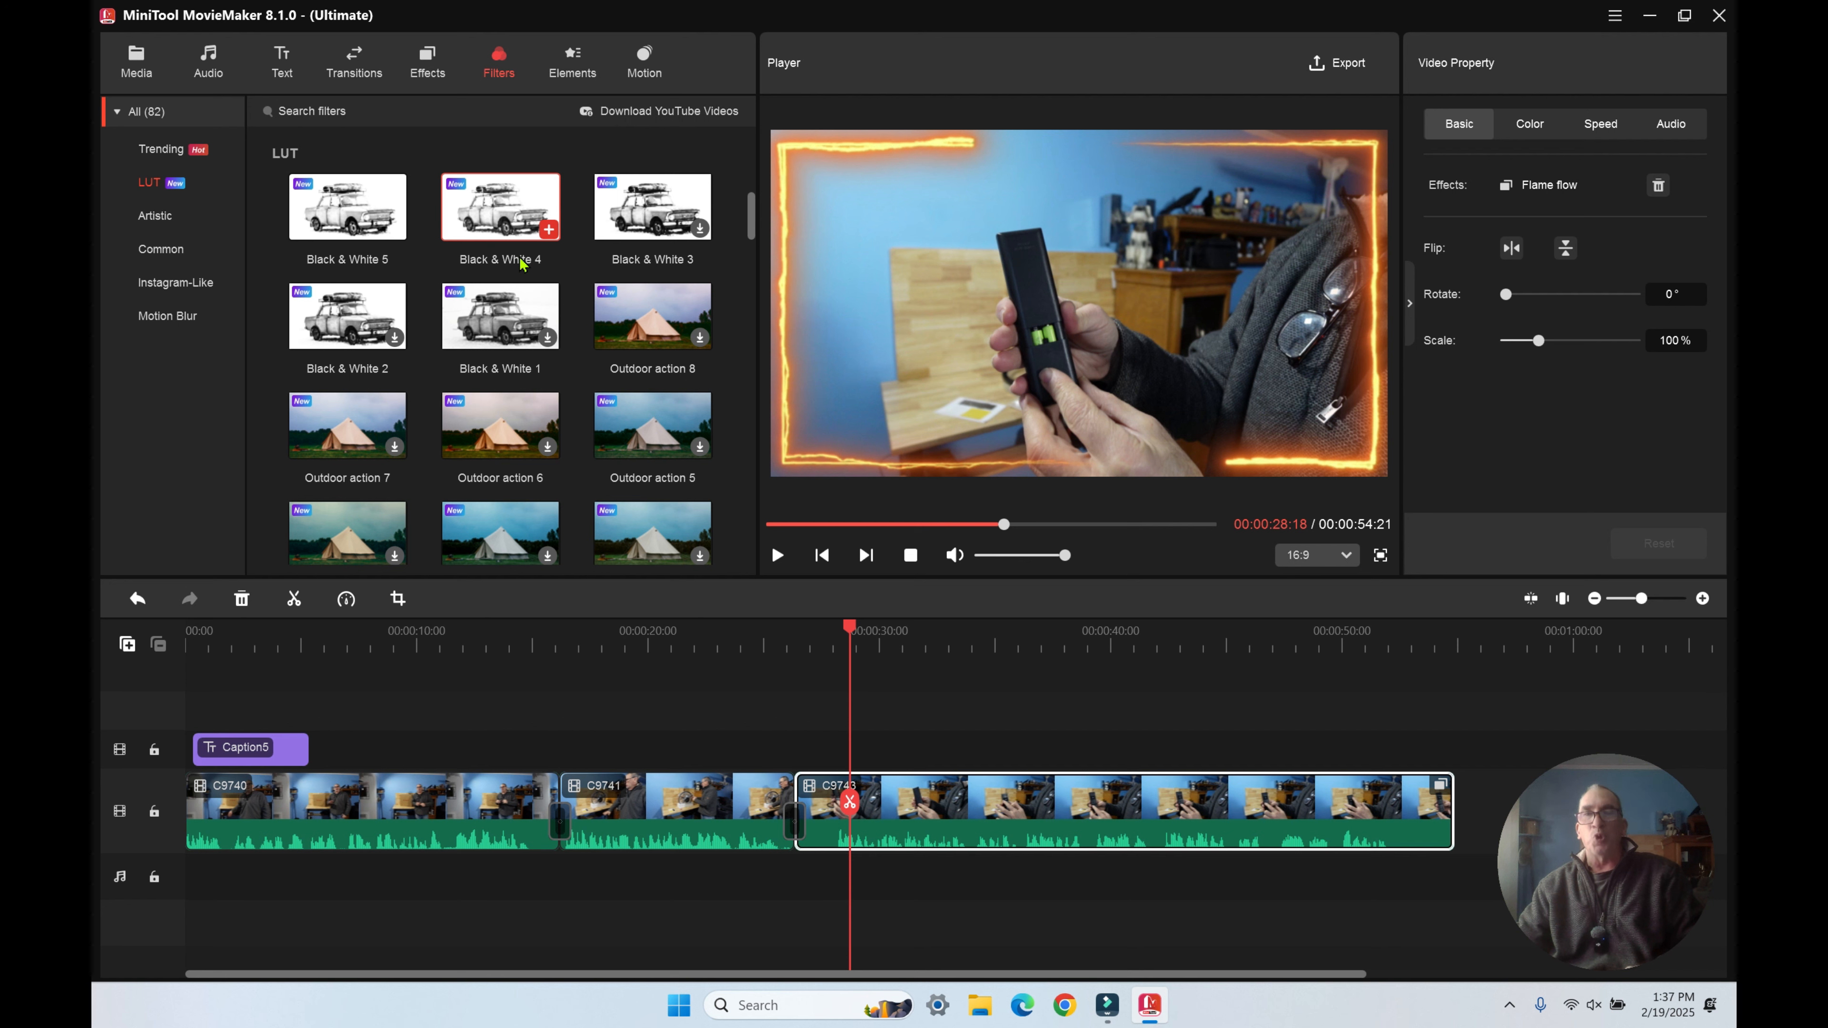
scroll(573, 319, down, 3)
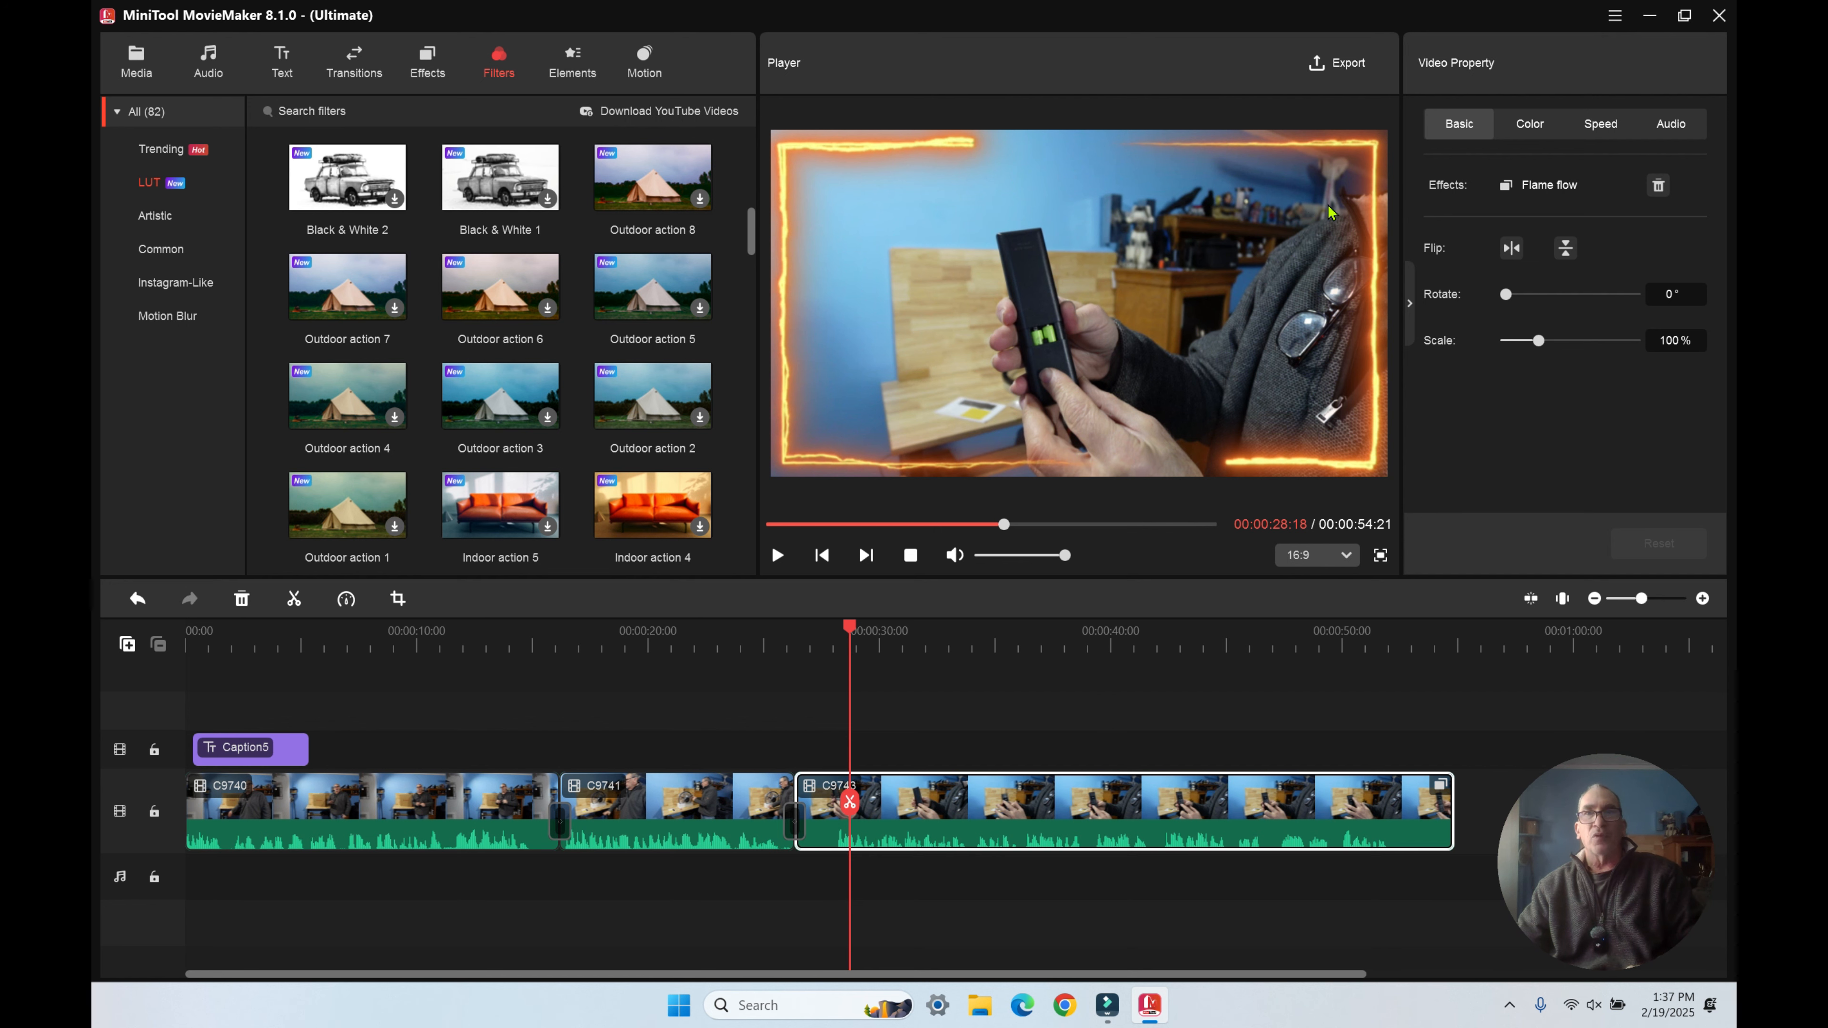
Set the 3D LUT of clip C9743 to Mission Impossible in its color properties
click(1530, 126)
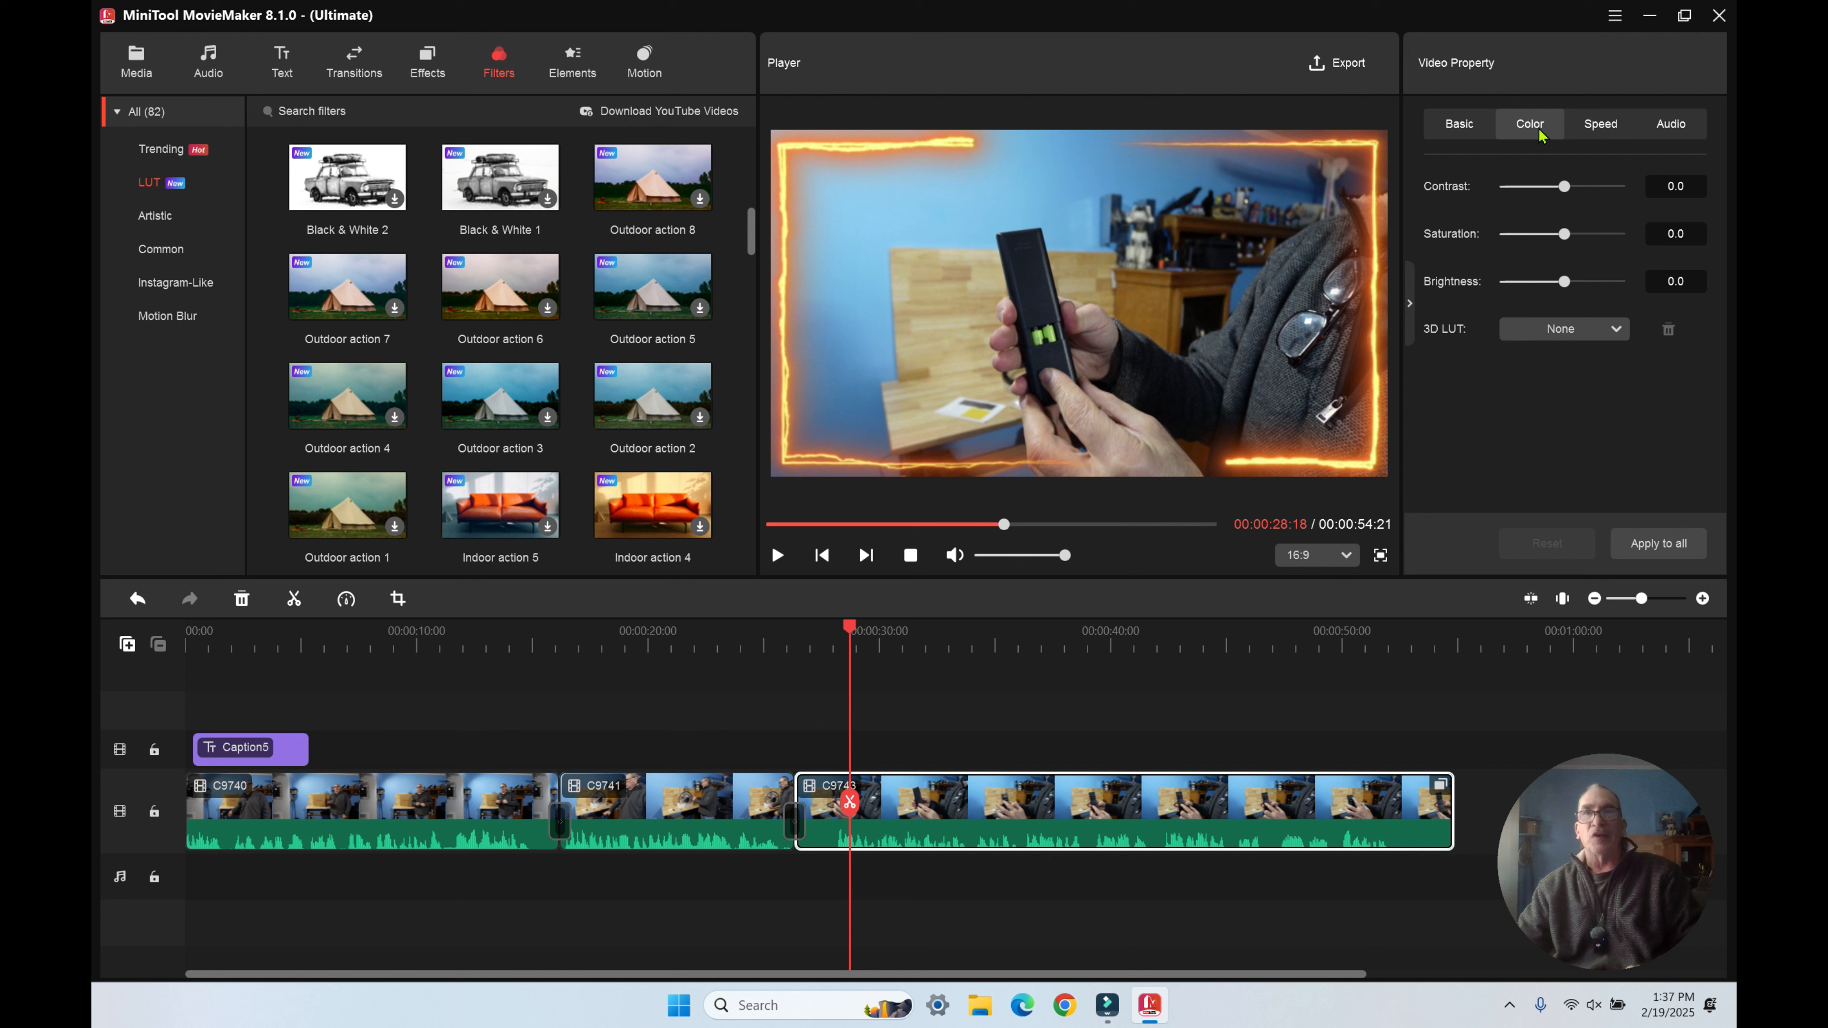
click(1570, 326)
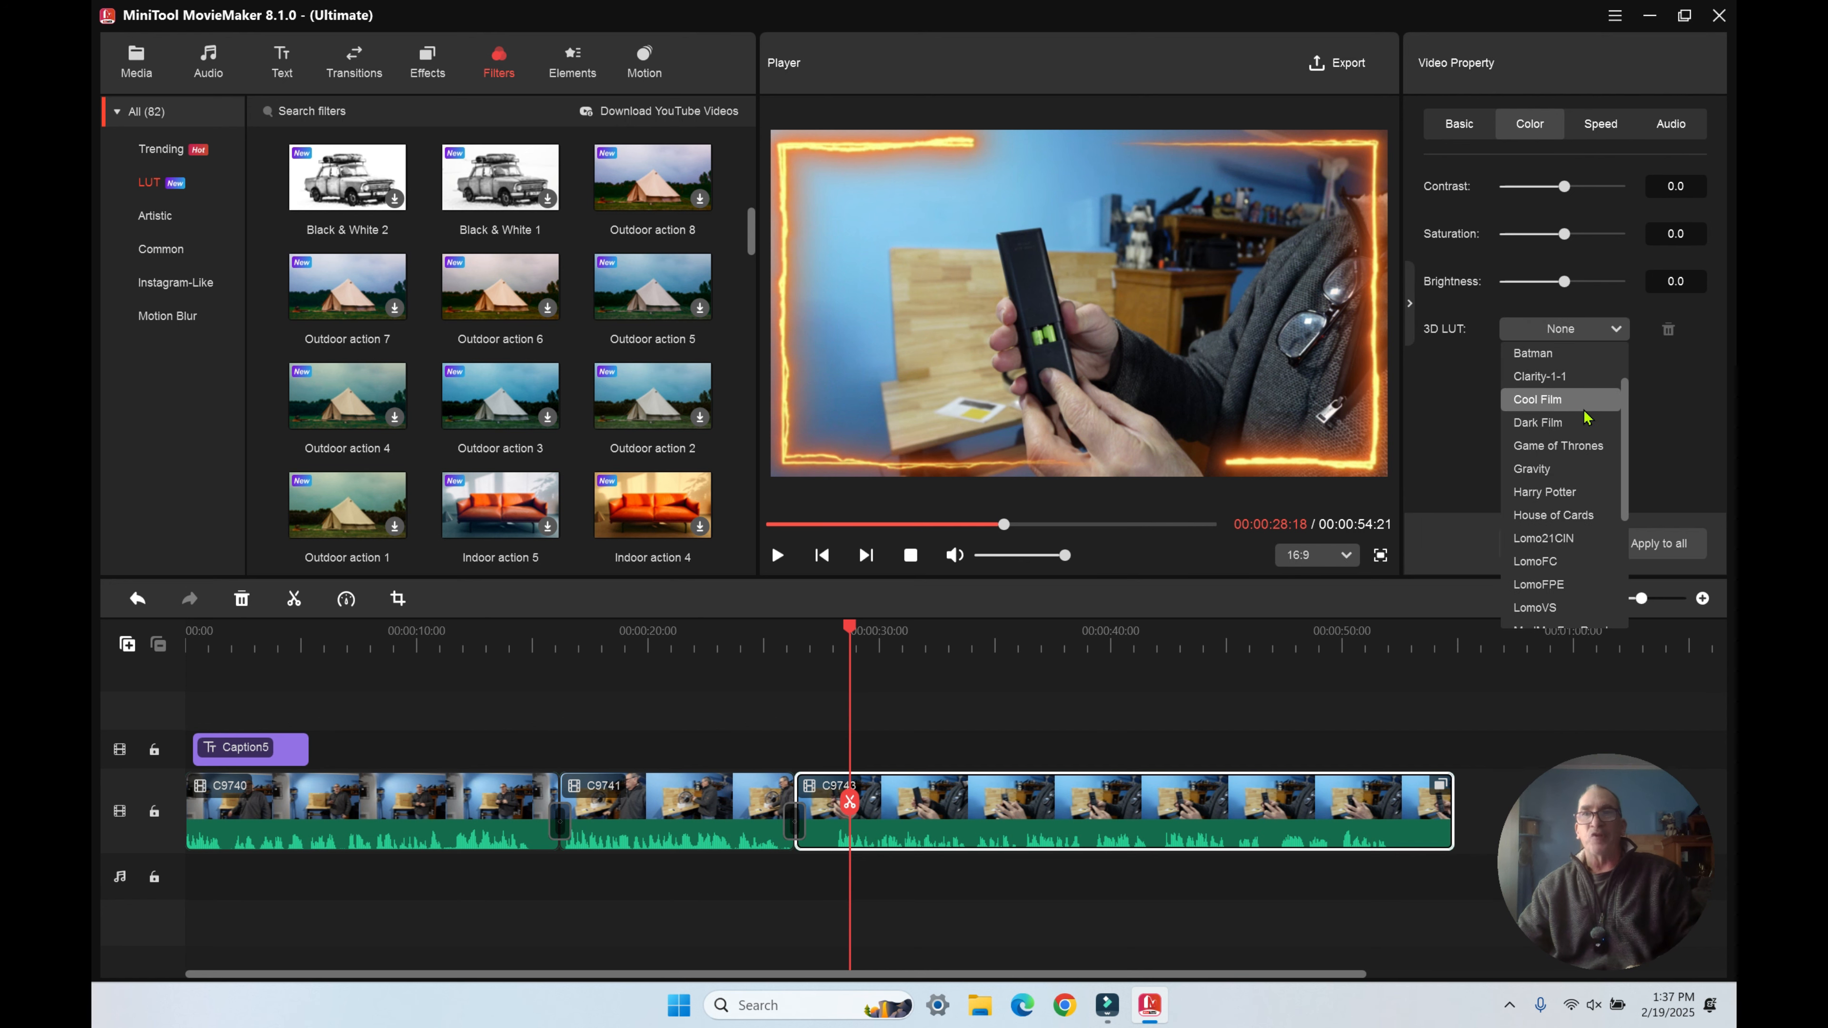
scroll(1590, 422, down, 3)
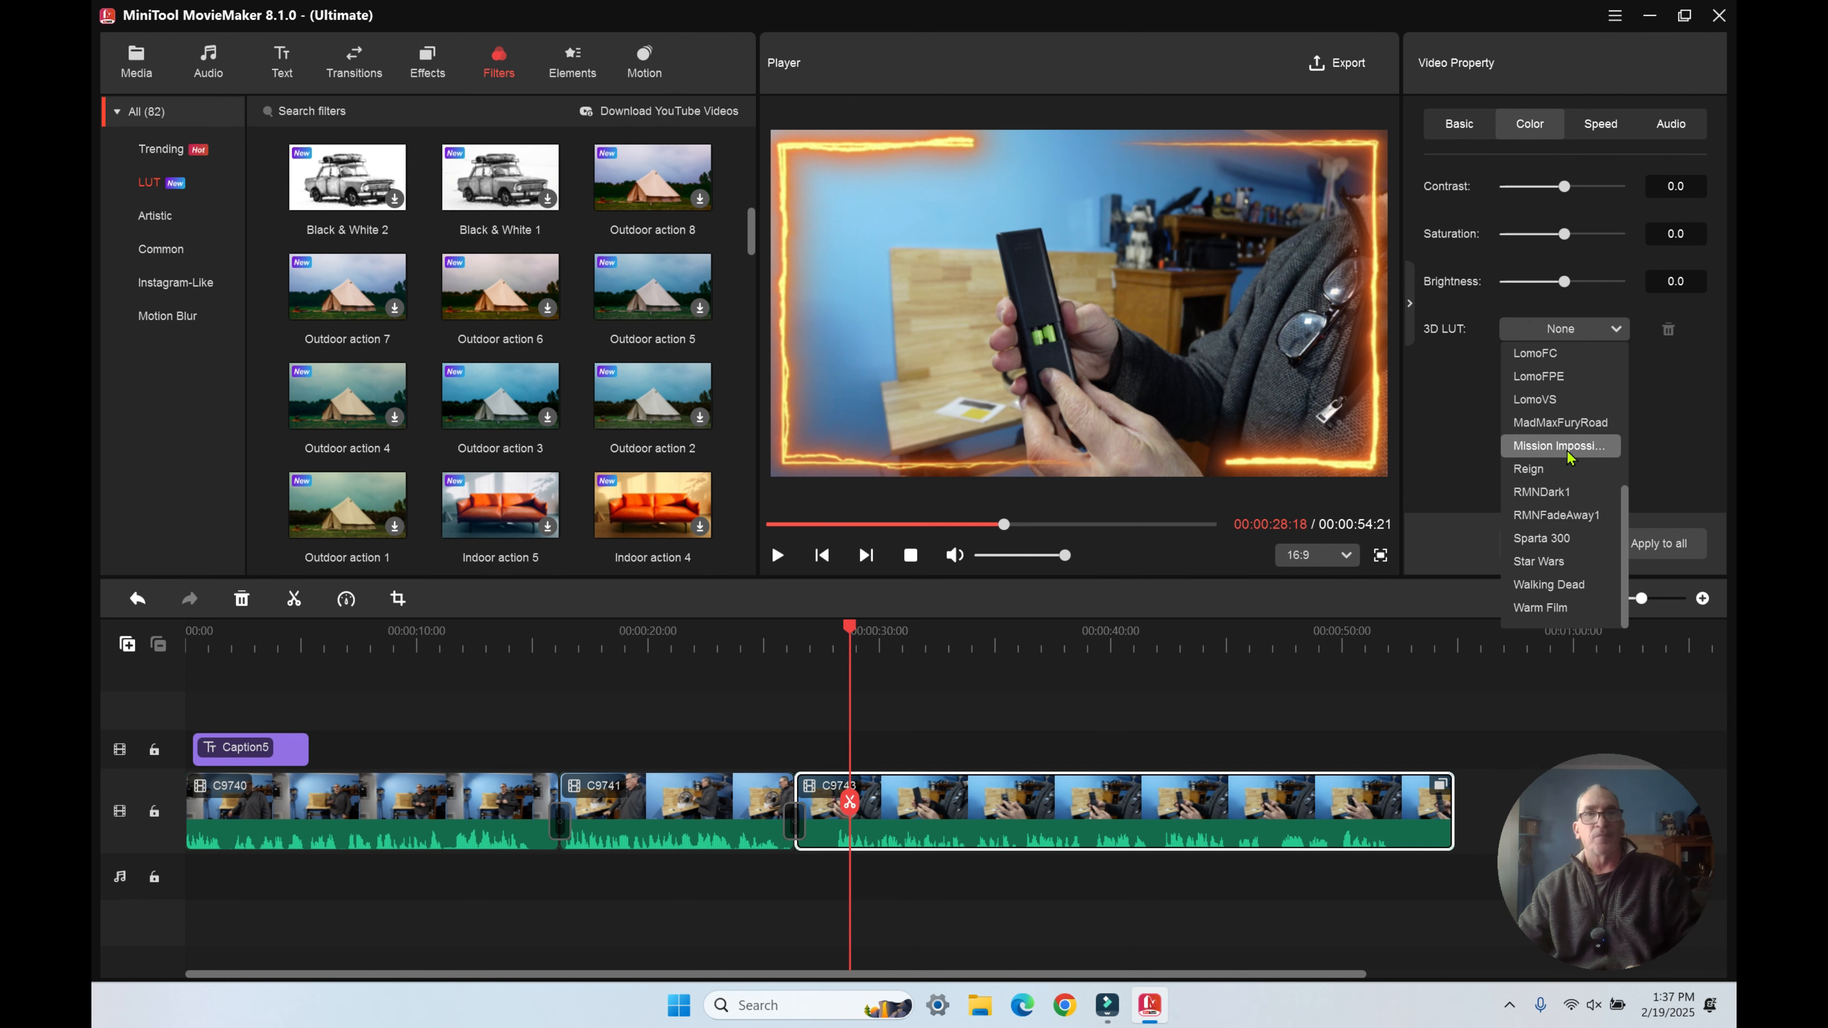
click(1569, 449)
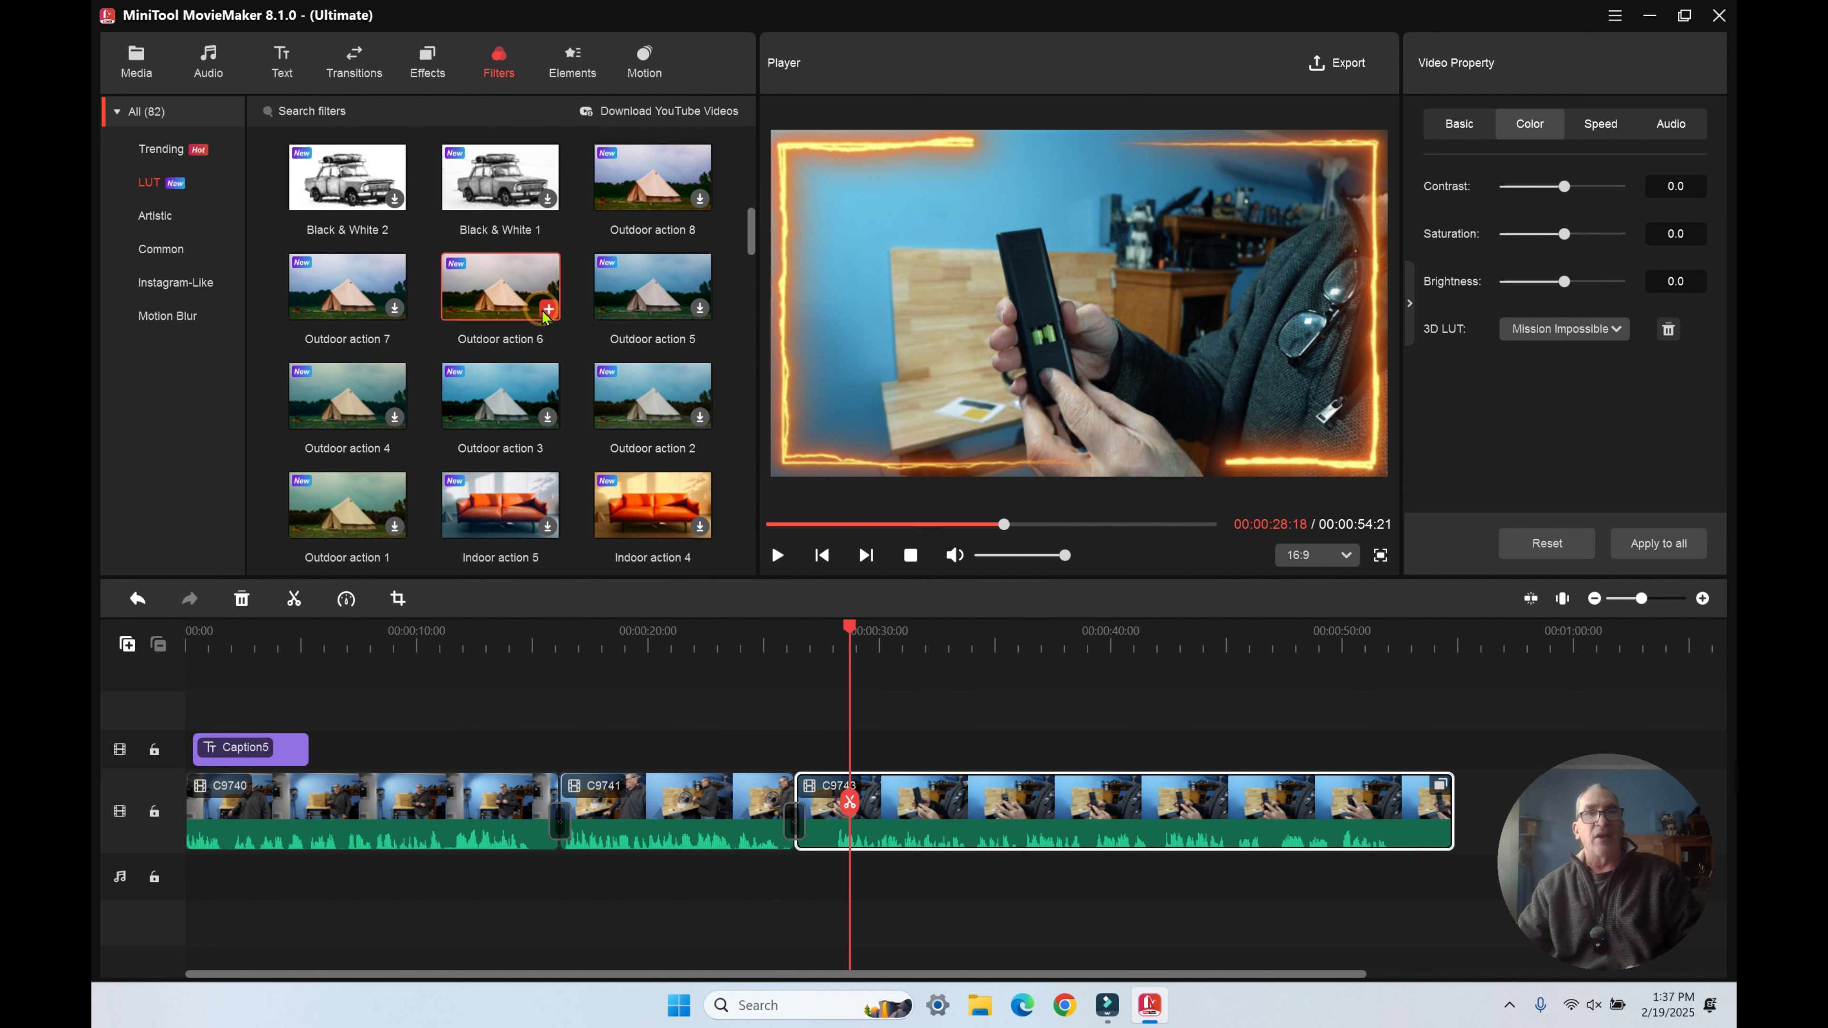
Apply the Outdoor action 6 filter to clip C9743 and preview it from the start of the clip
drag(496, 292, 910, 790)
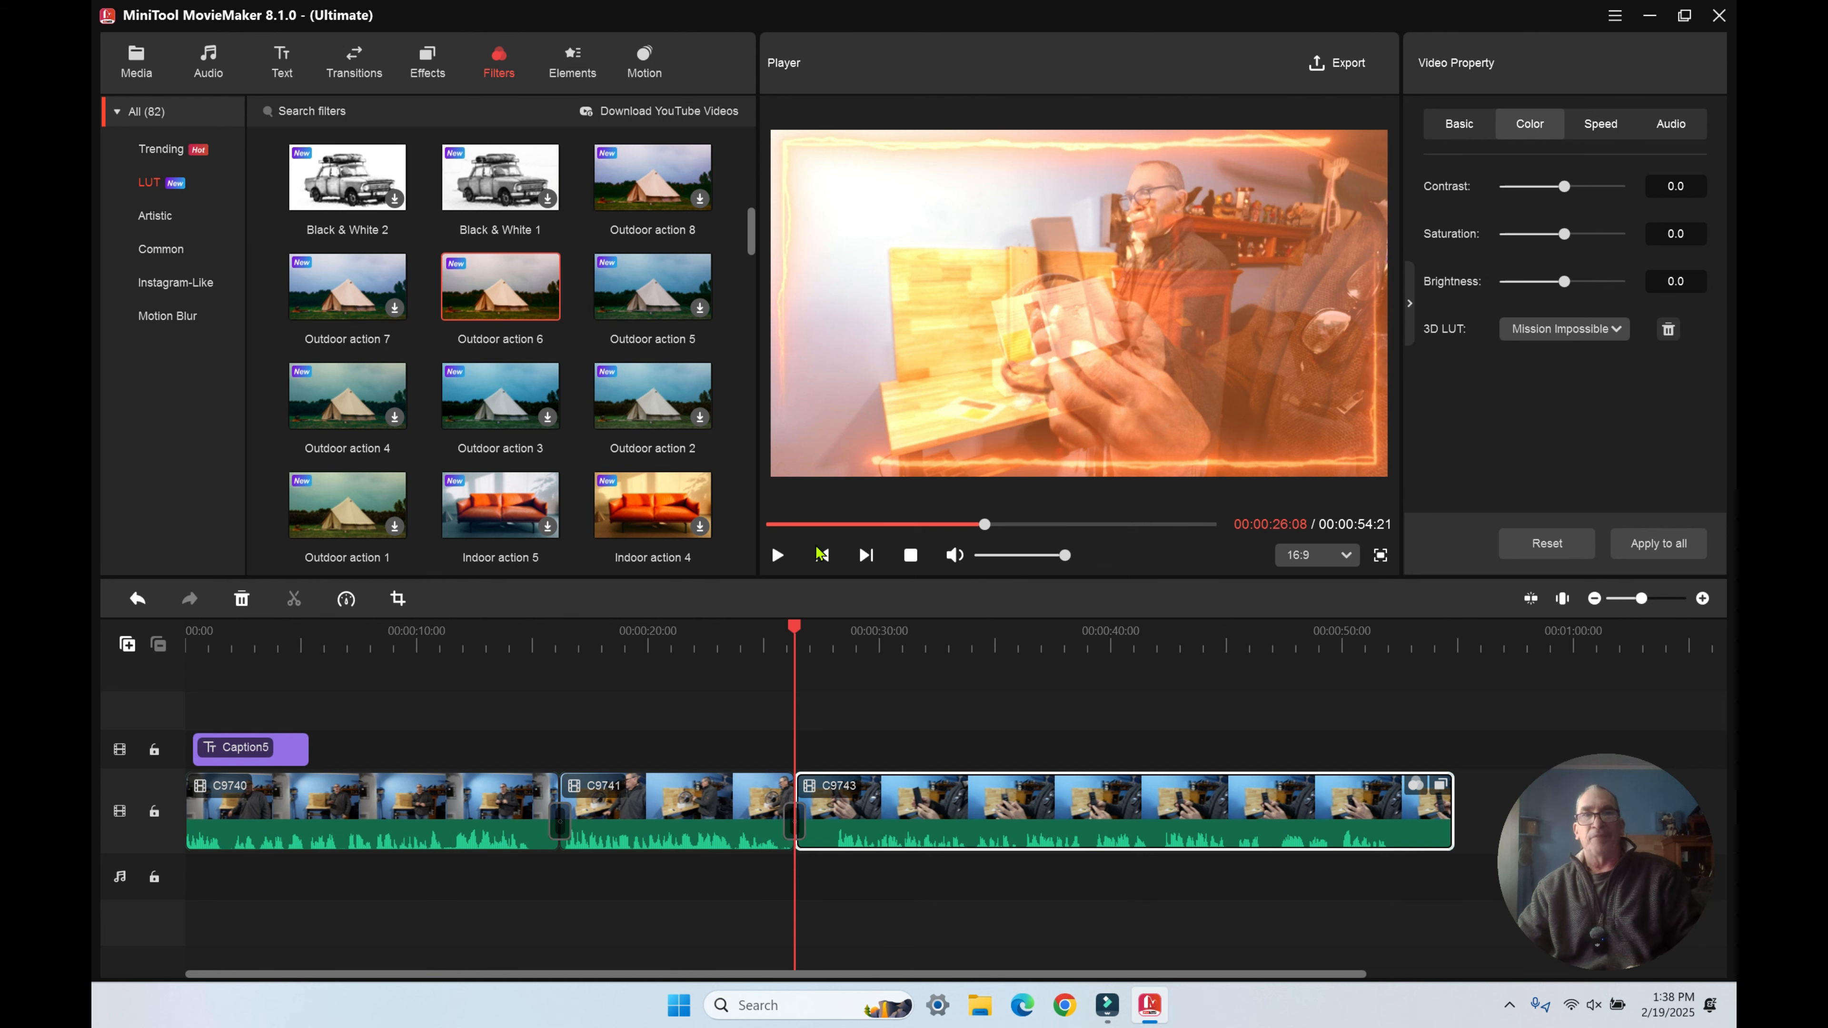
click(777, 556)
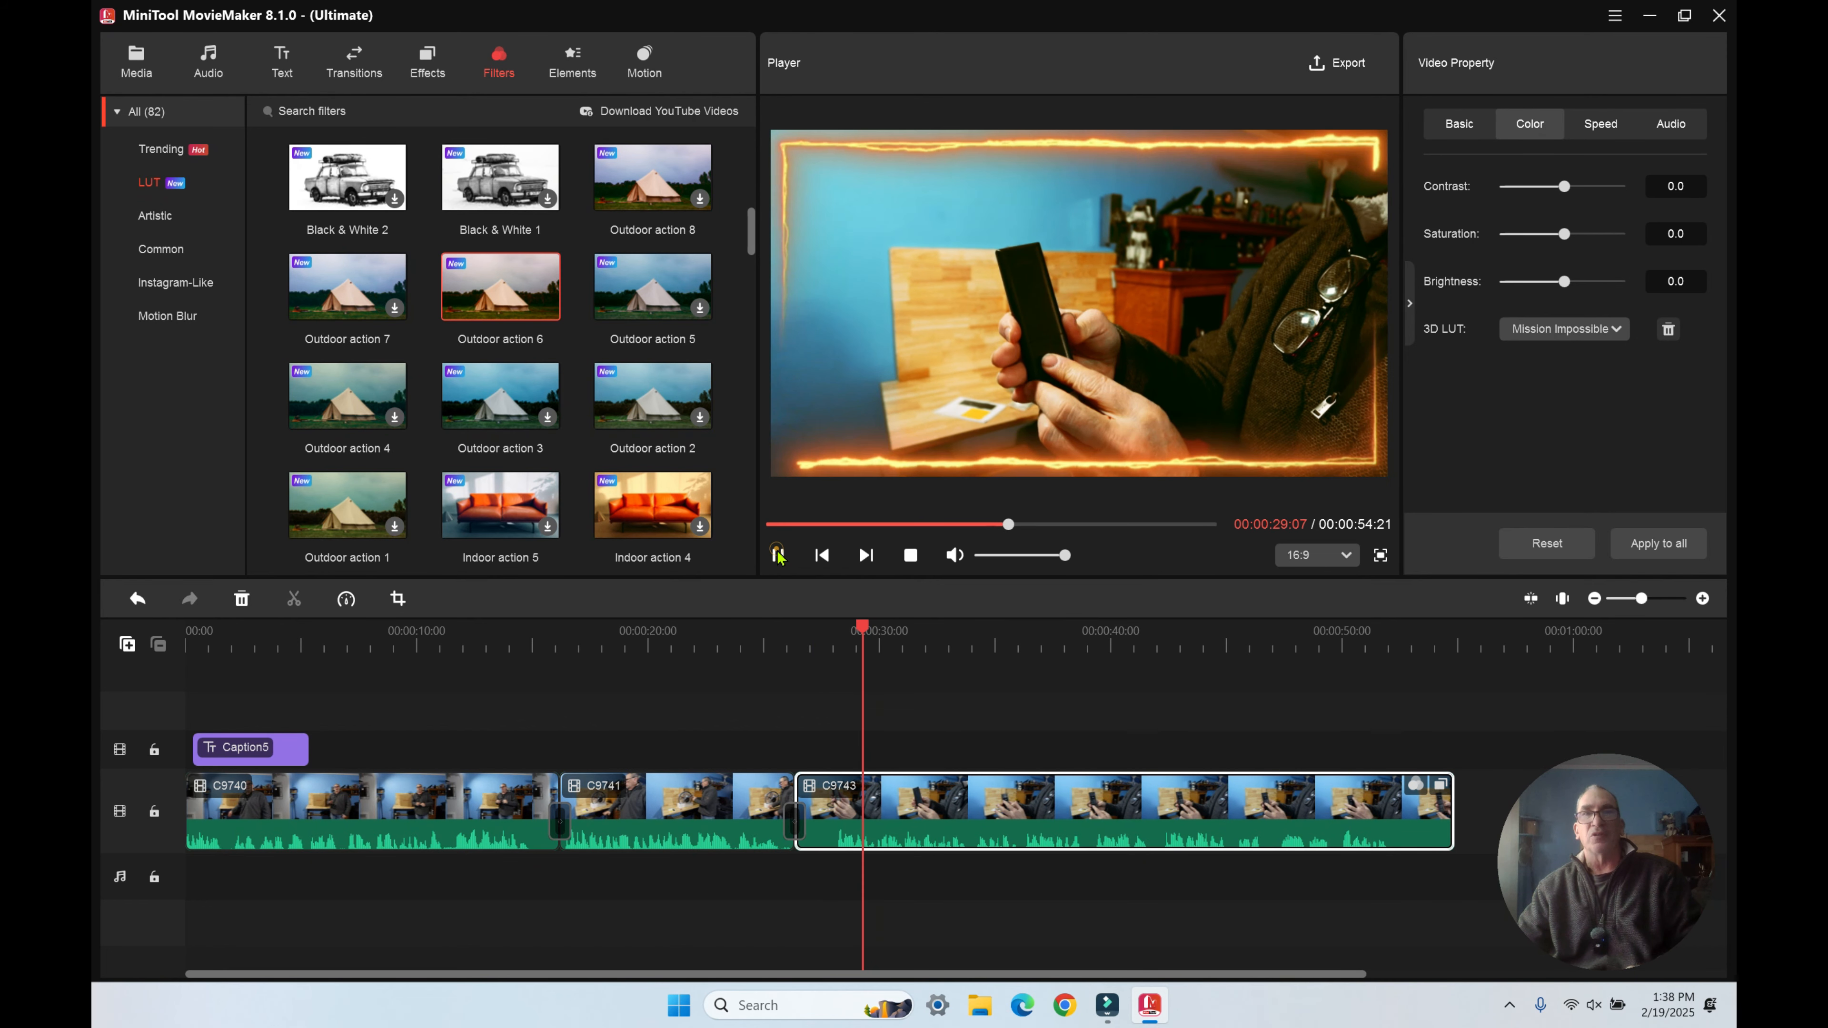
click(776, 549)
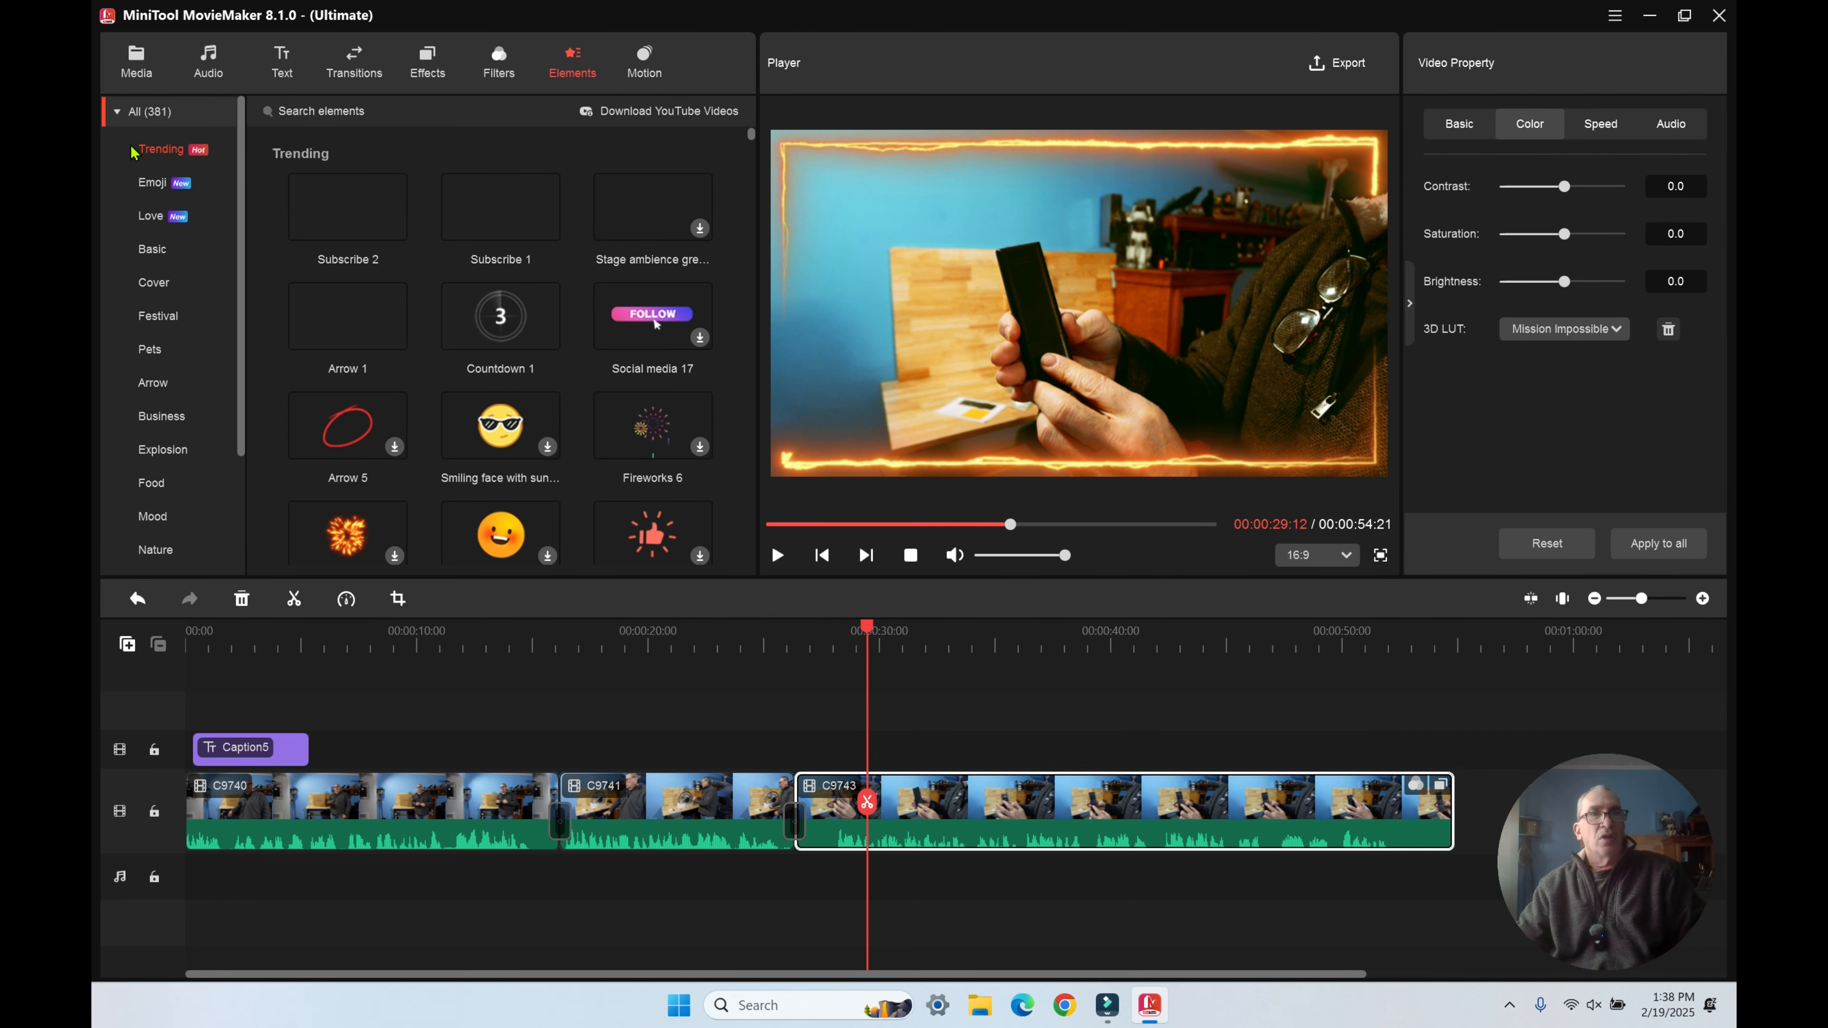
Add the Subscribe 1 element to the track above clip C9743, starting at about 34 seconds
mouse_move(331, 229)
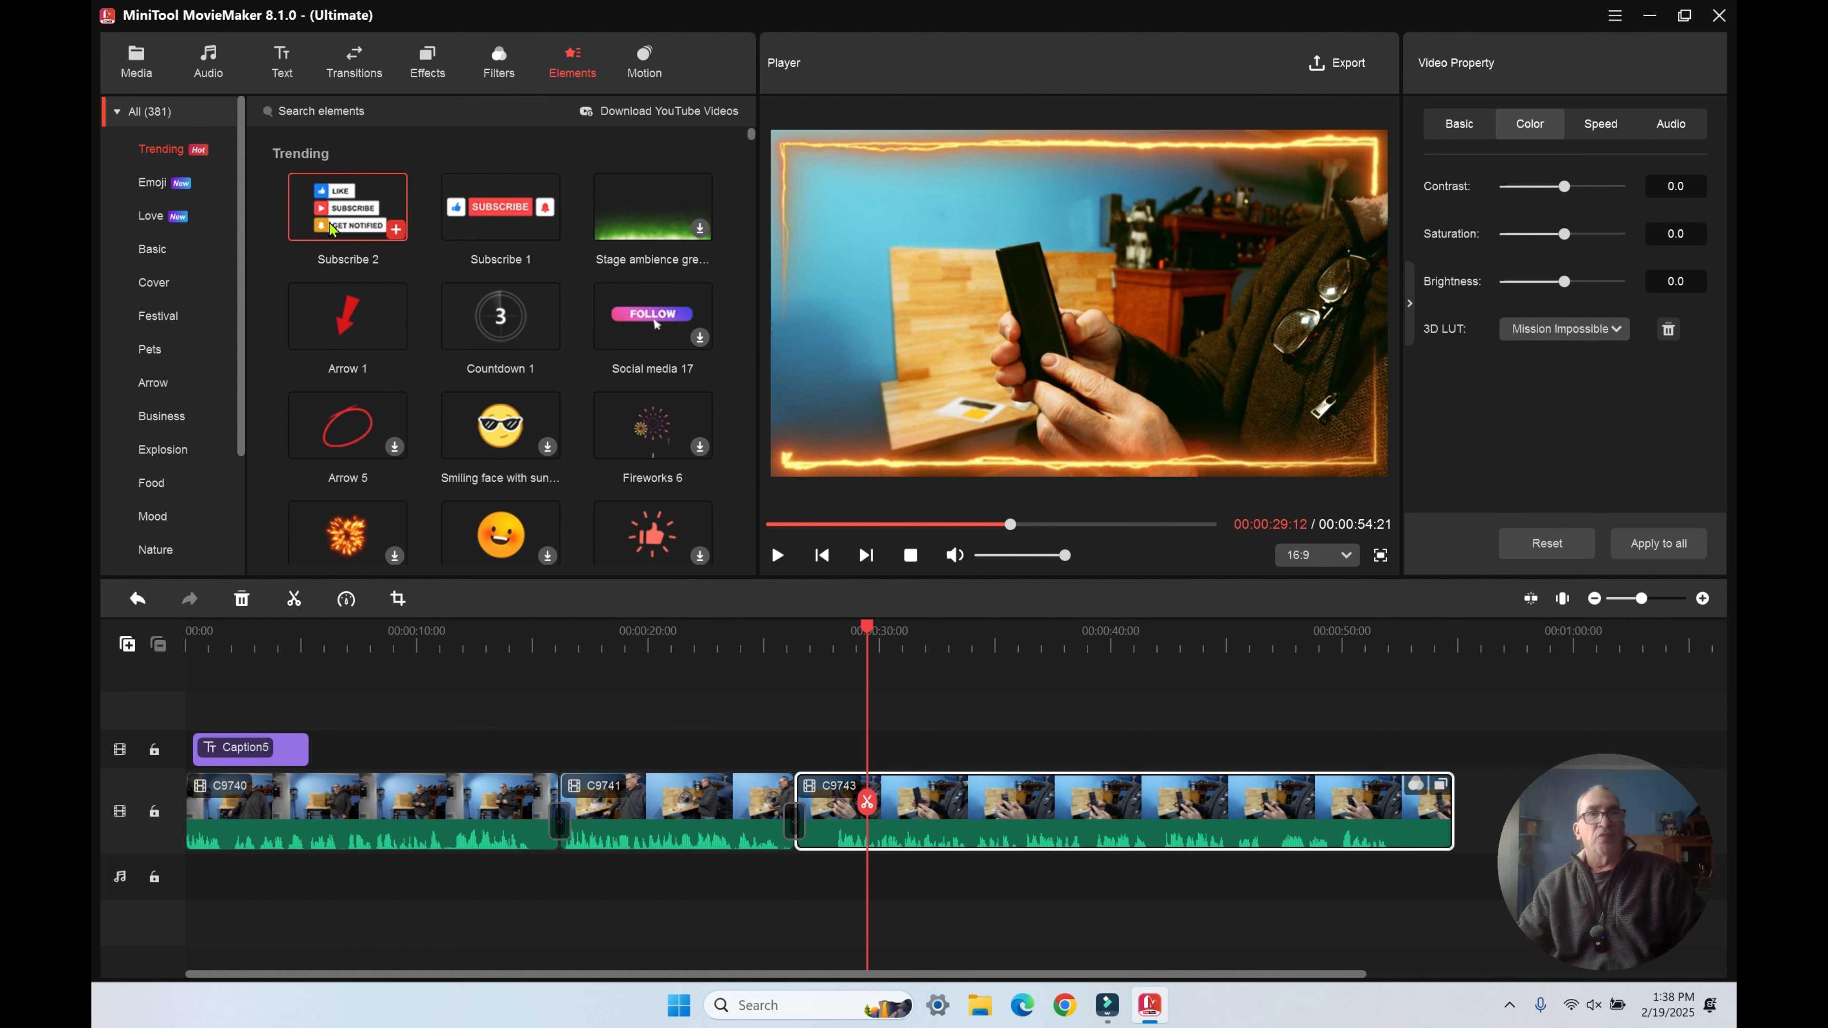
mouse_move(481, 226)
drag(488, 218, 969, 729)
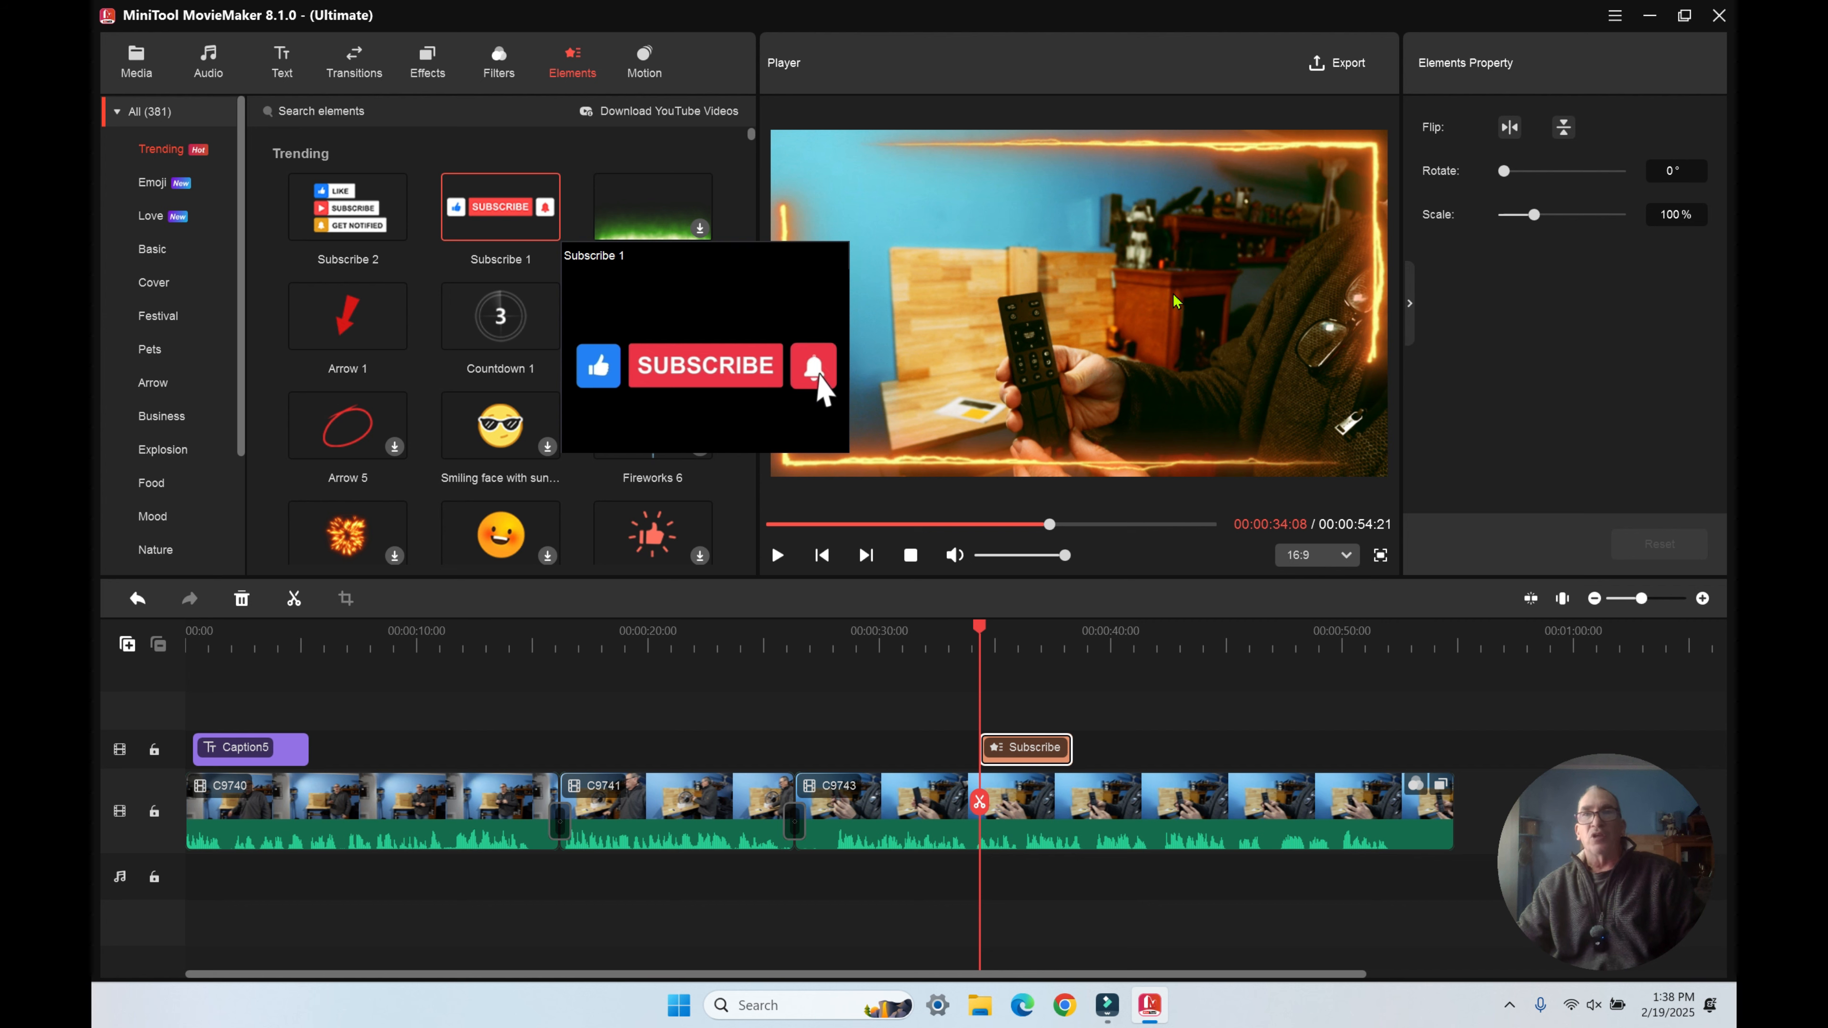
Rotate the Subscribe element to 60° and scale it to 146%, and select it in the preview at about 36 seconds
drag(1509, 175, 1546, 215)
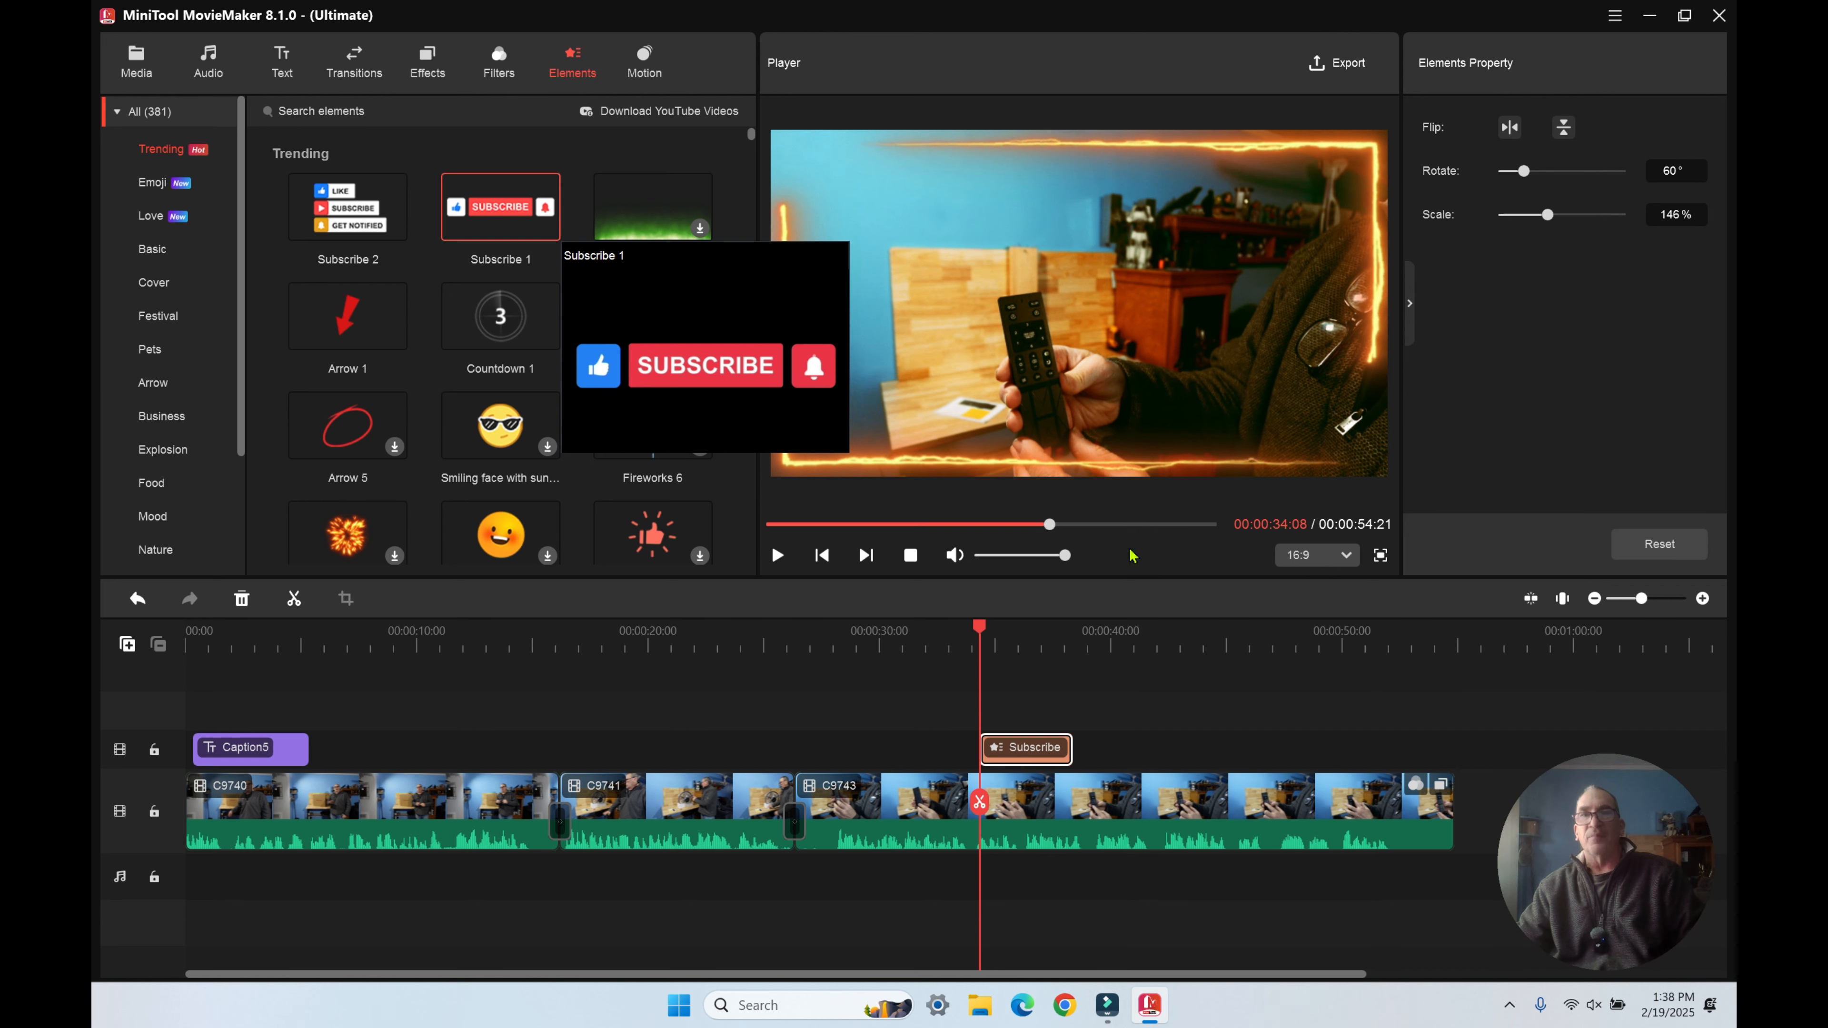
click(1042, 634)
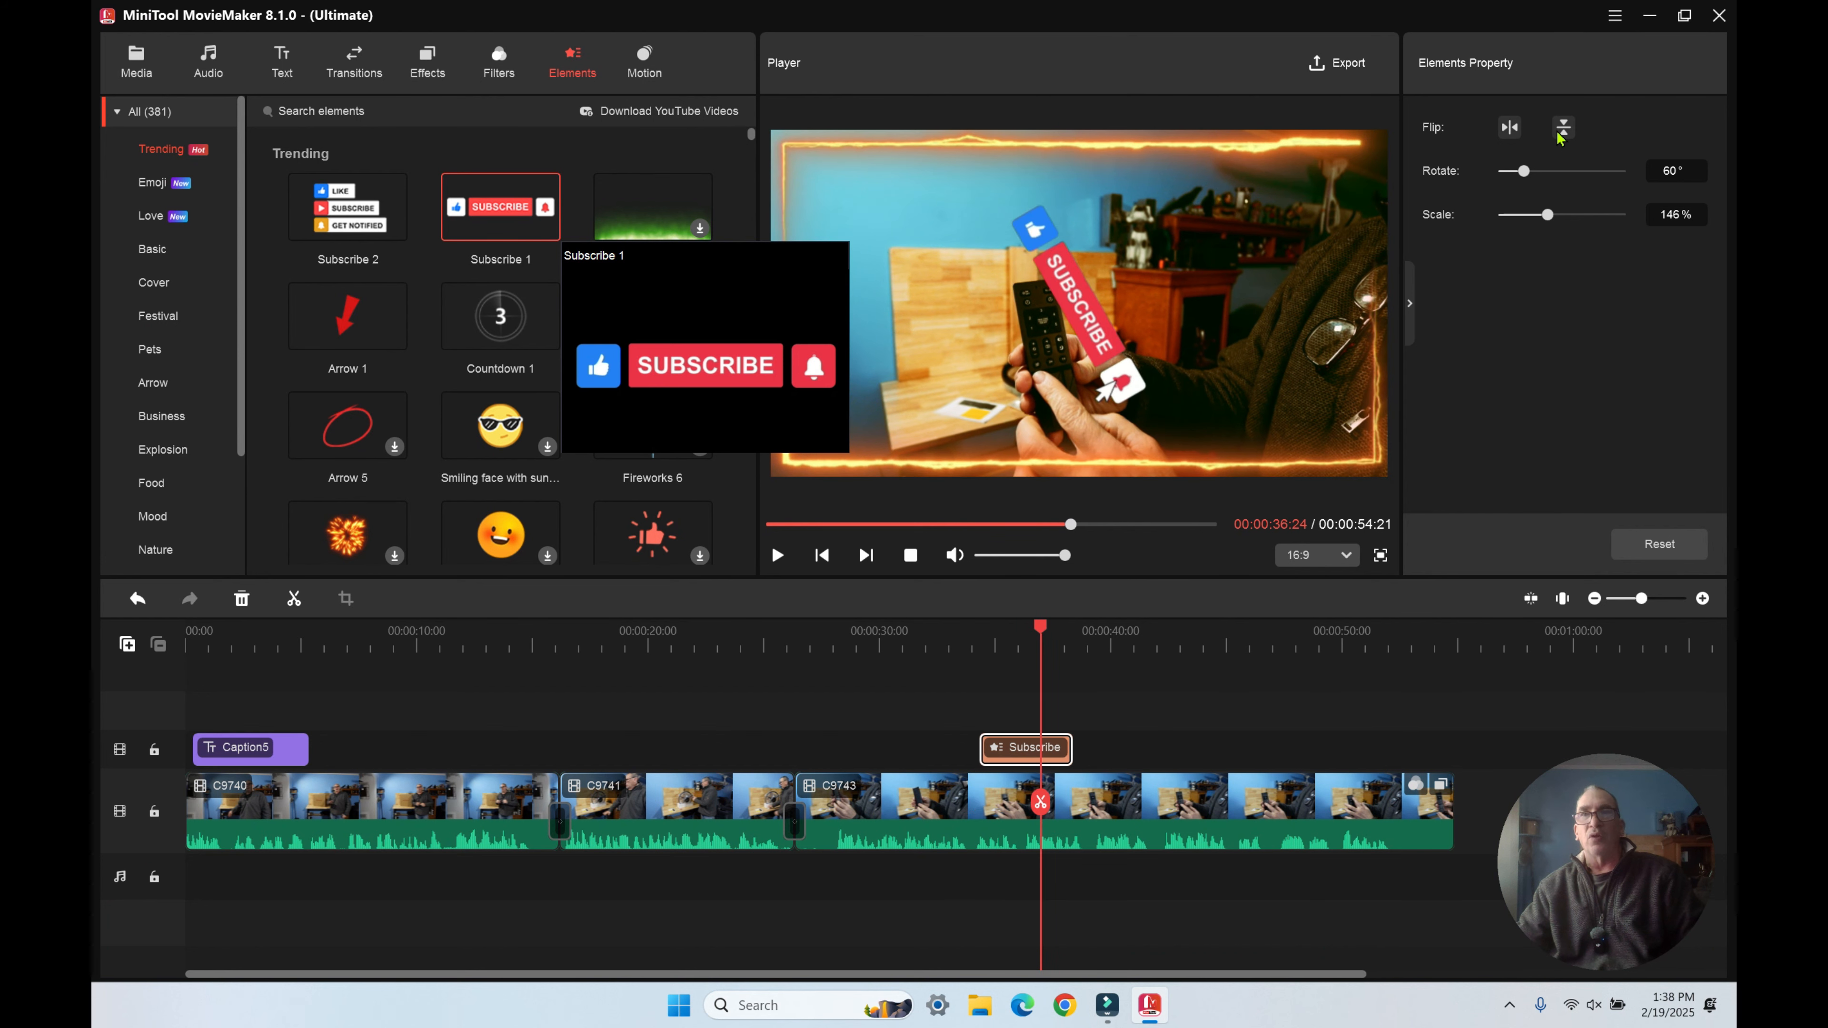
click(1121, 320)
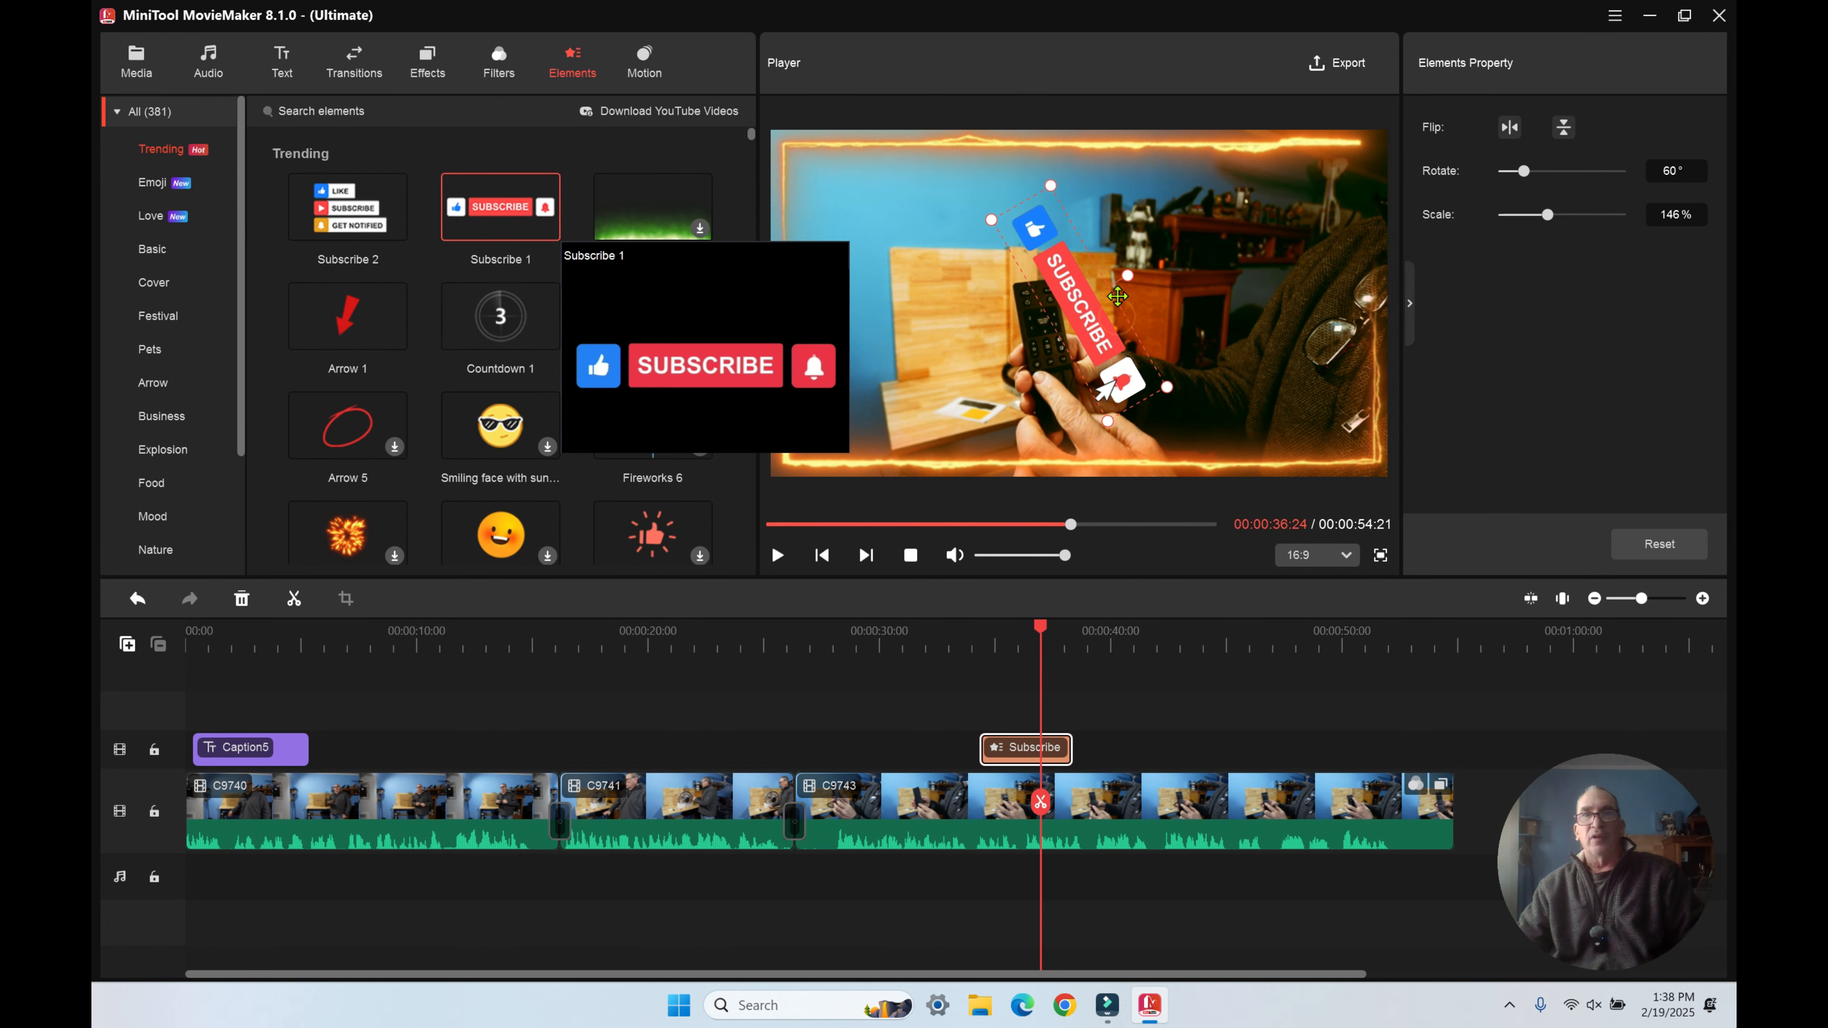
click(1122, 267)
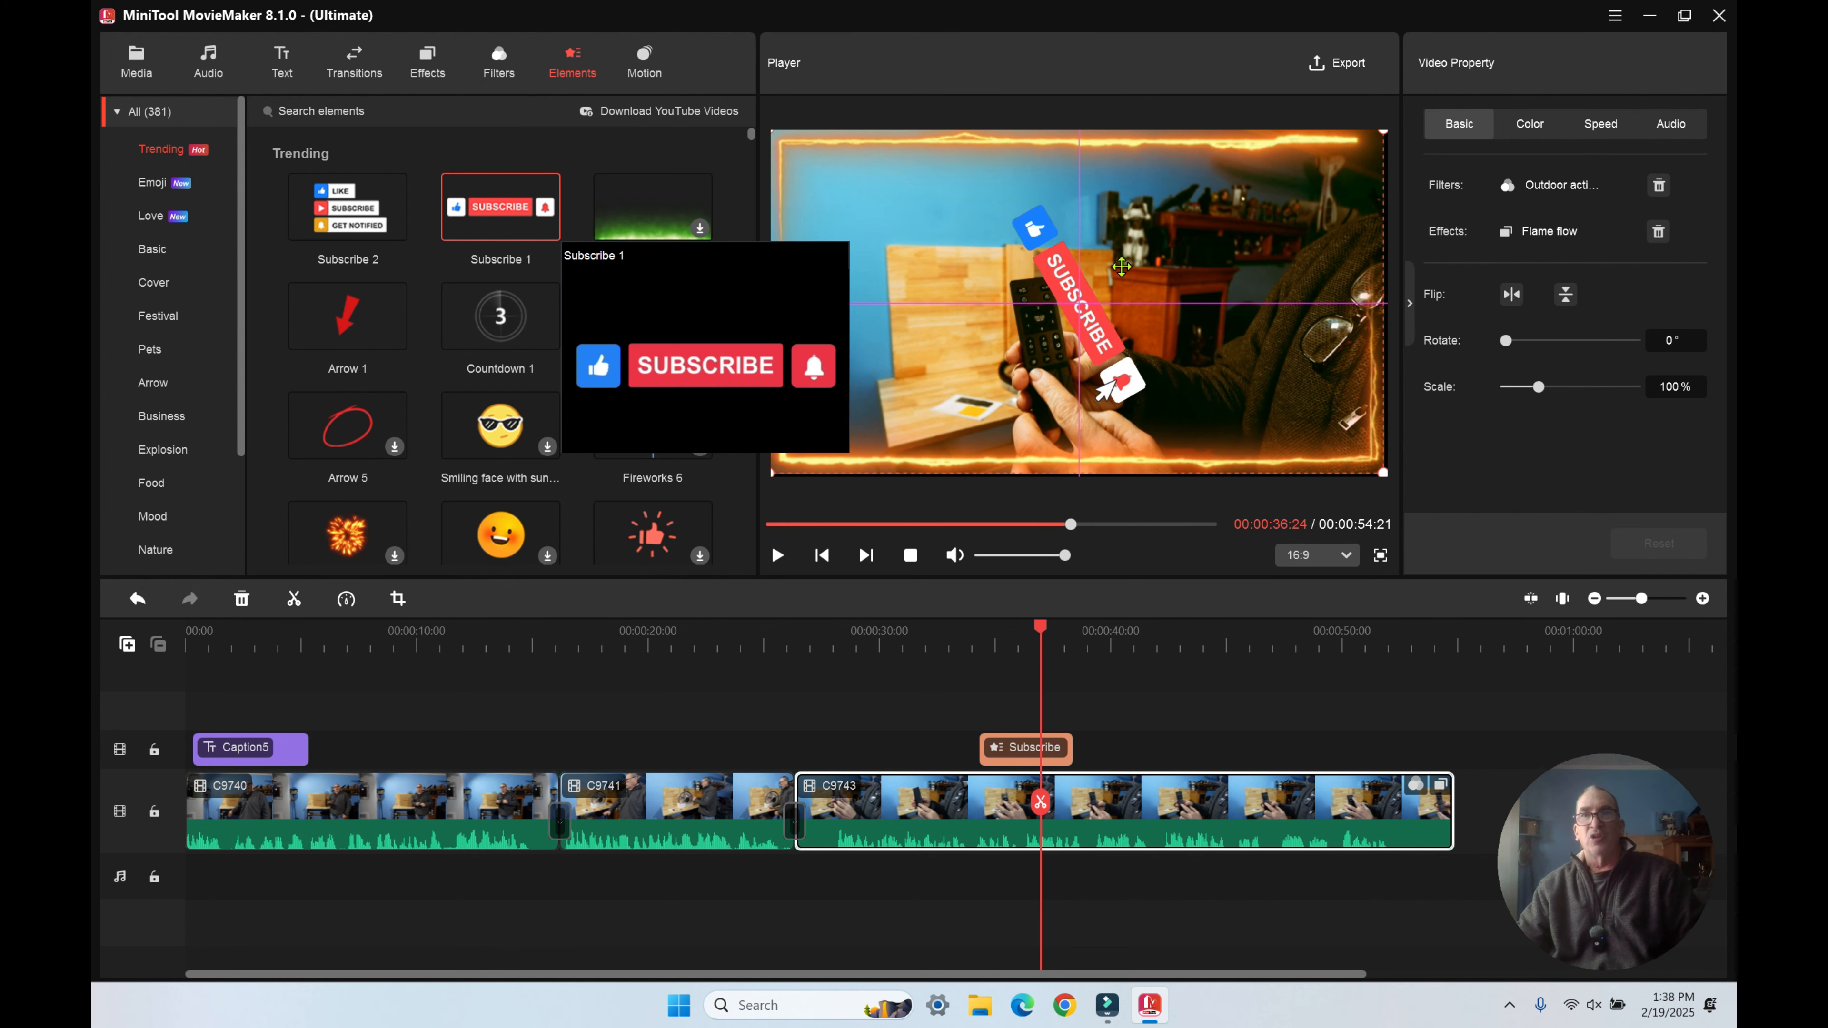
click(1058, 307)
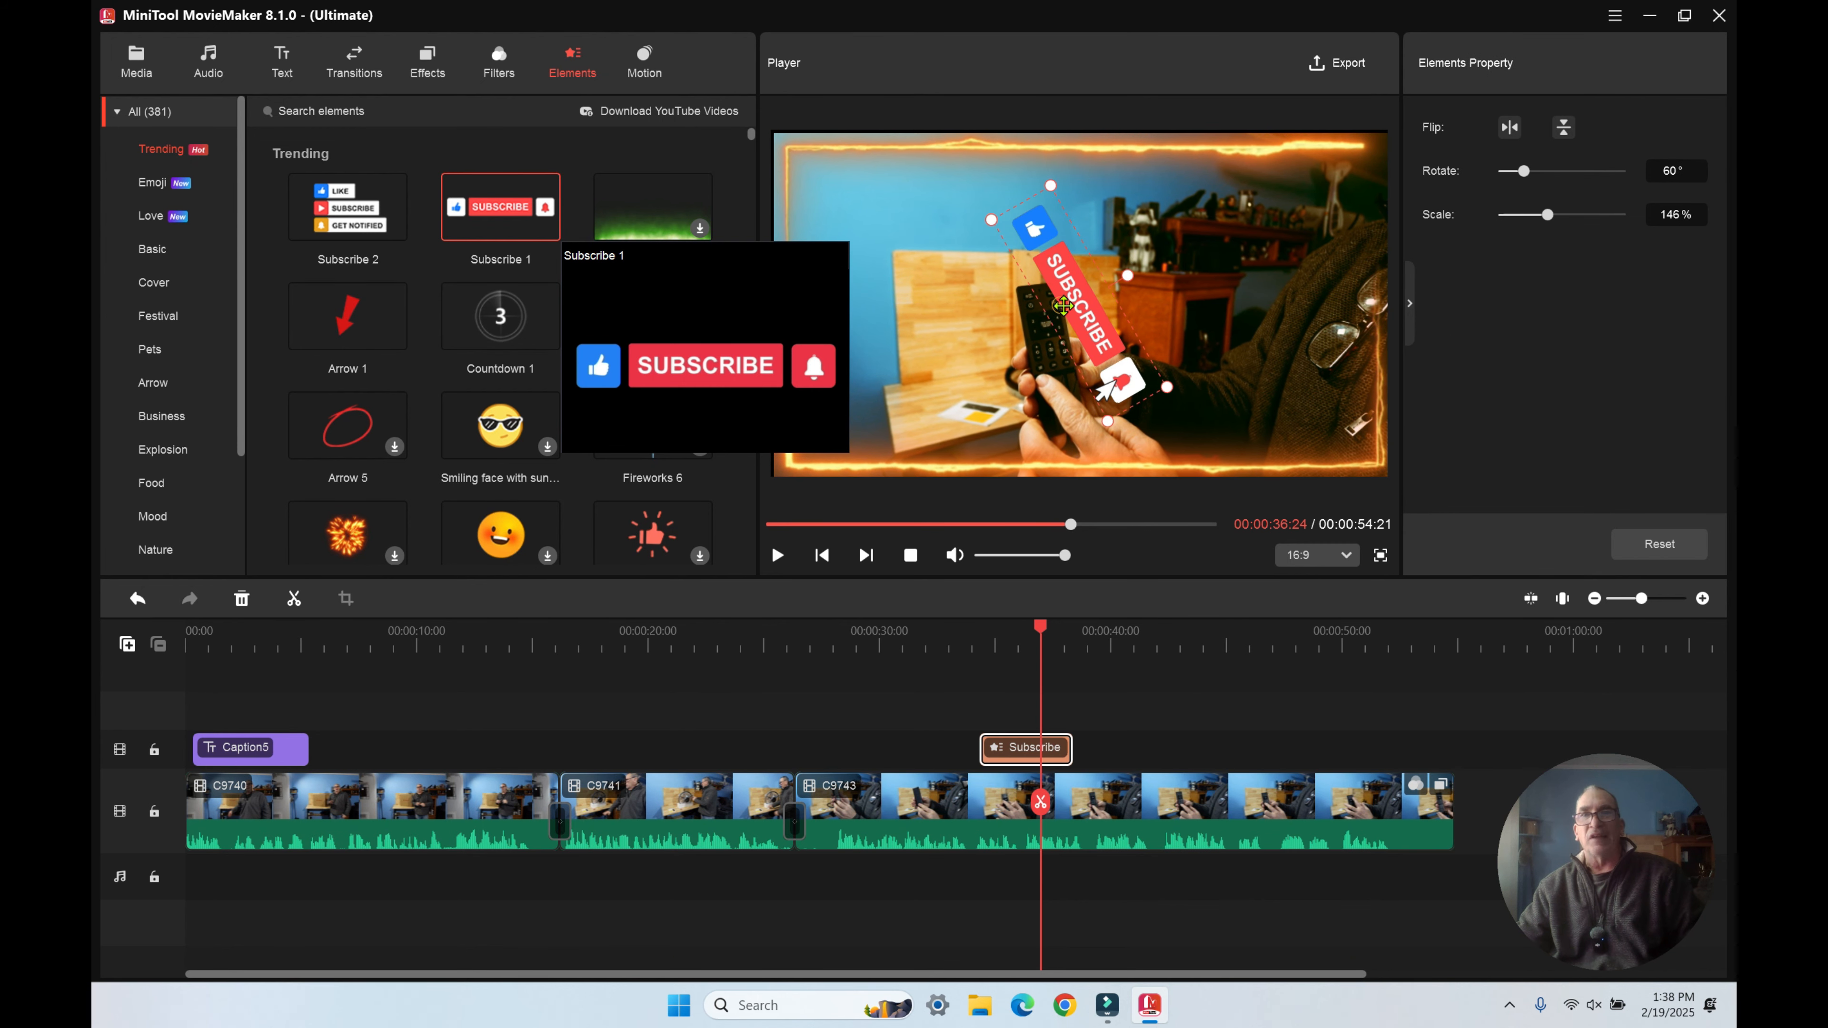
Rotate the Subscribe element to 356° in the preview and lock the main video track
drag(1134, 282, 1087, 357)
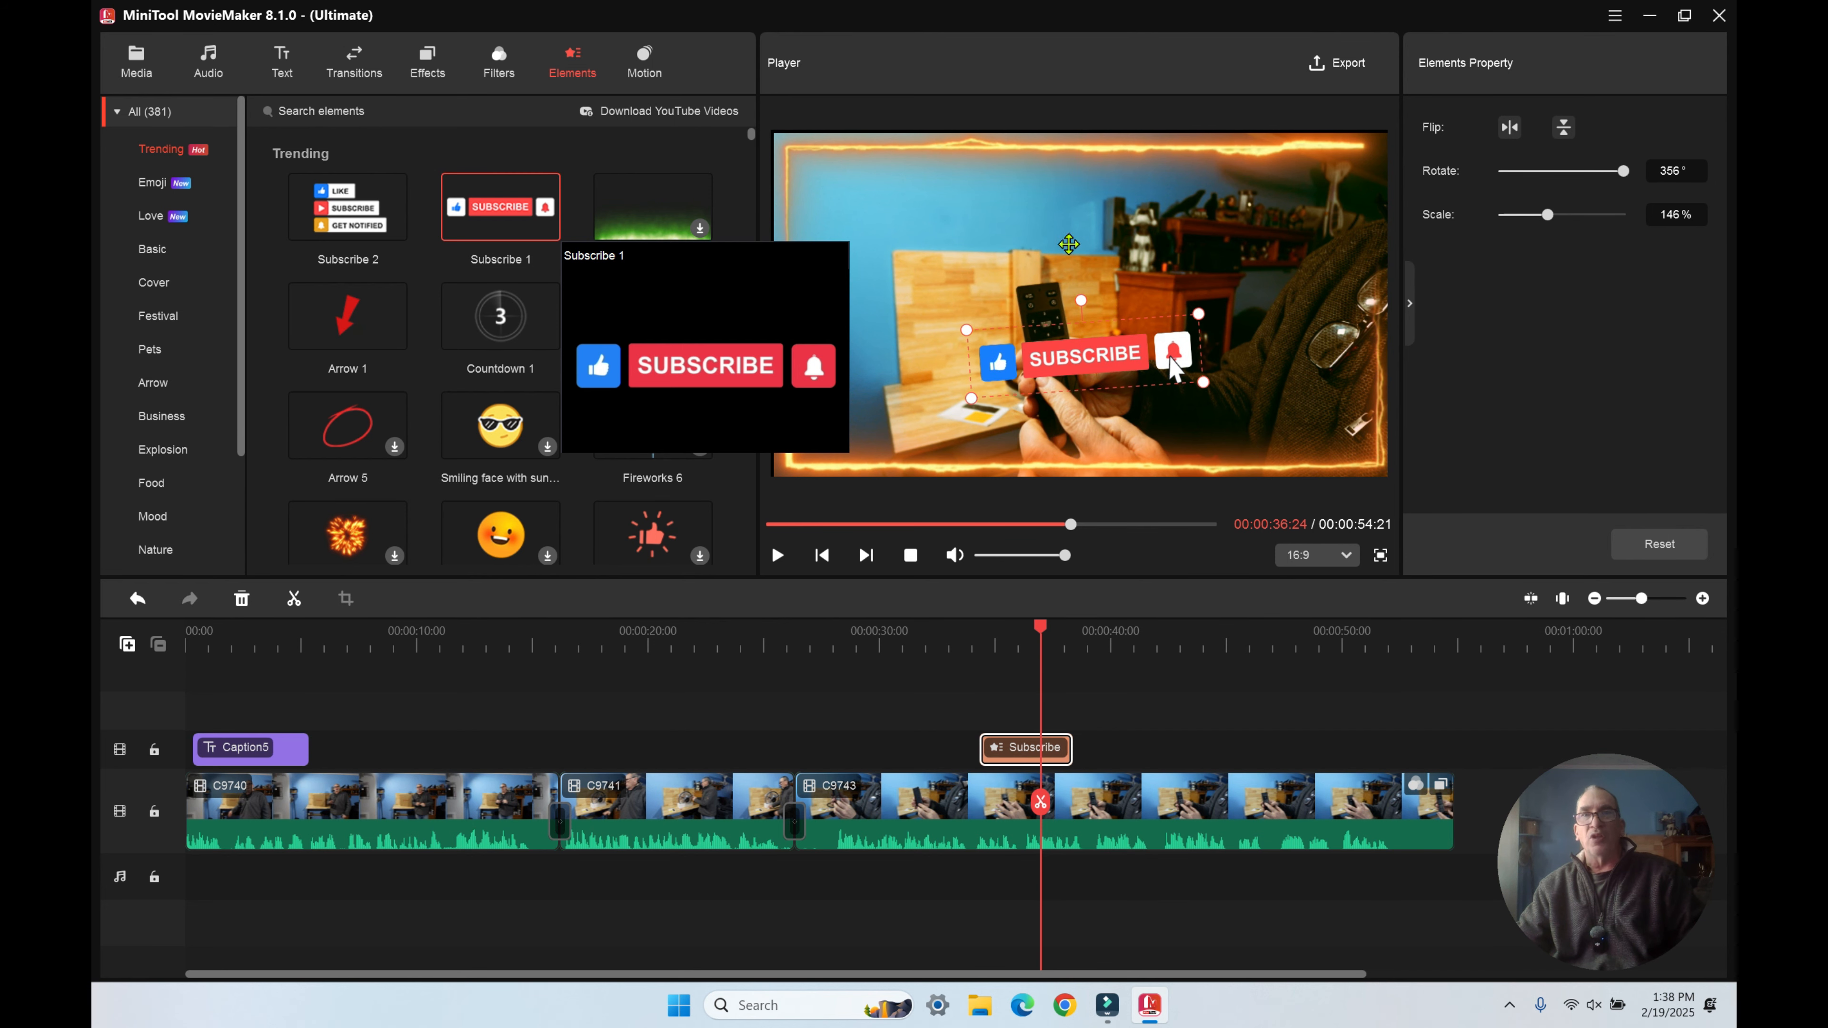
click(154, 812)
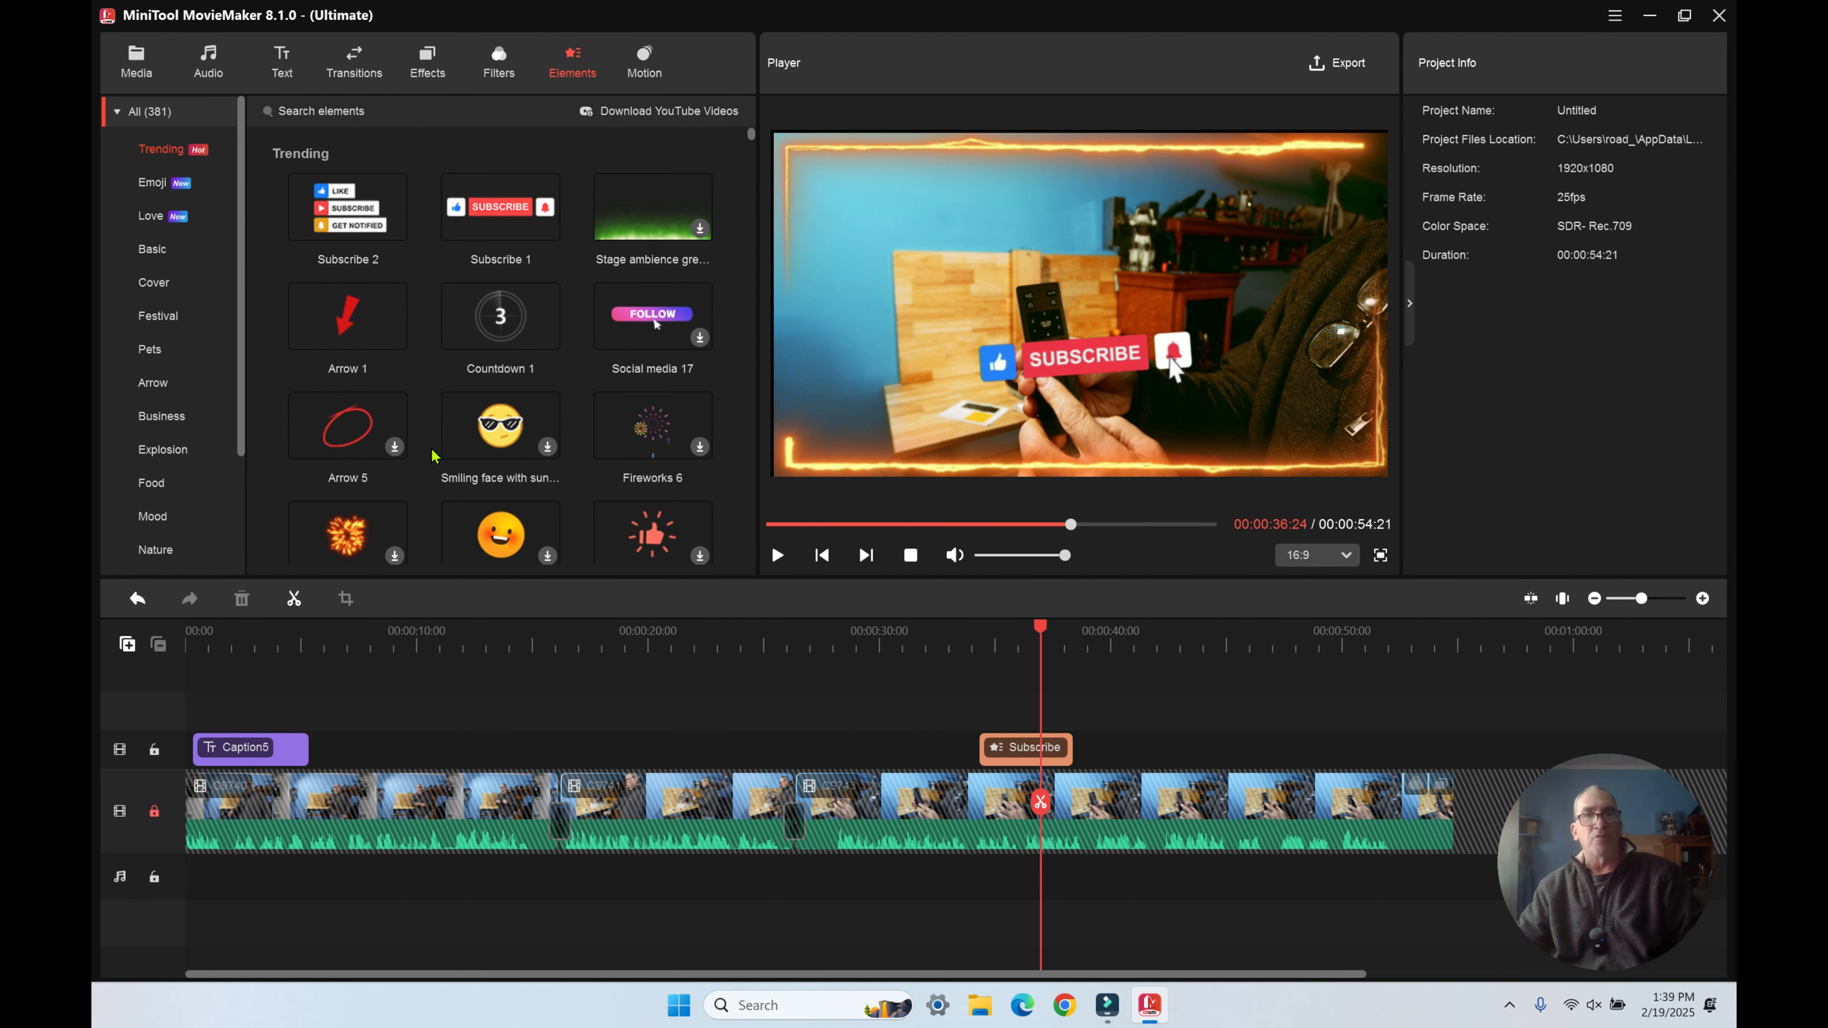
Download the Arrow 5 element, place it before the Subscribe element at about 28 seconds, and move the playhead onto it
click(394, 447)
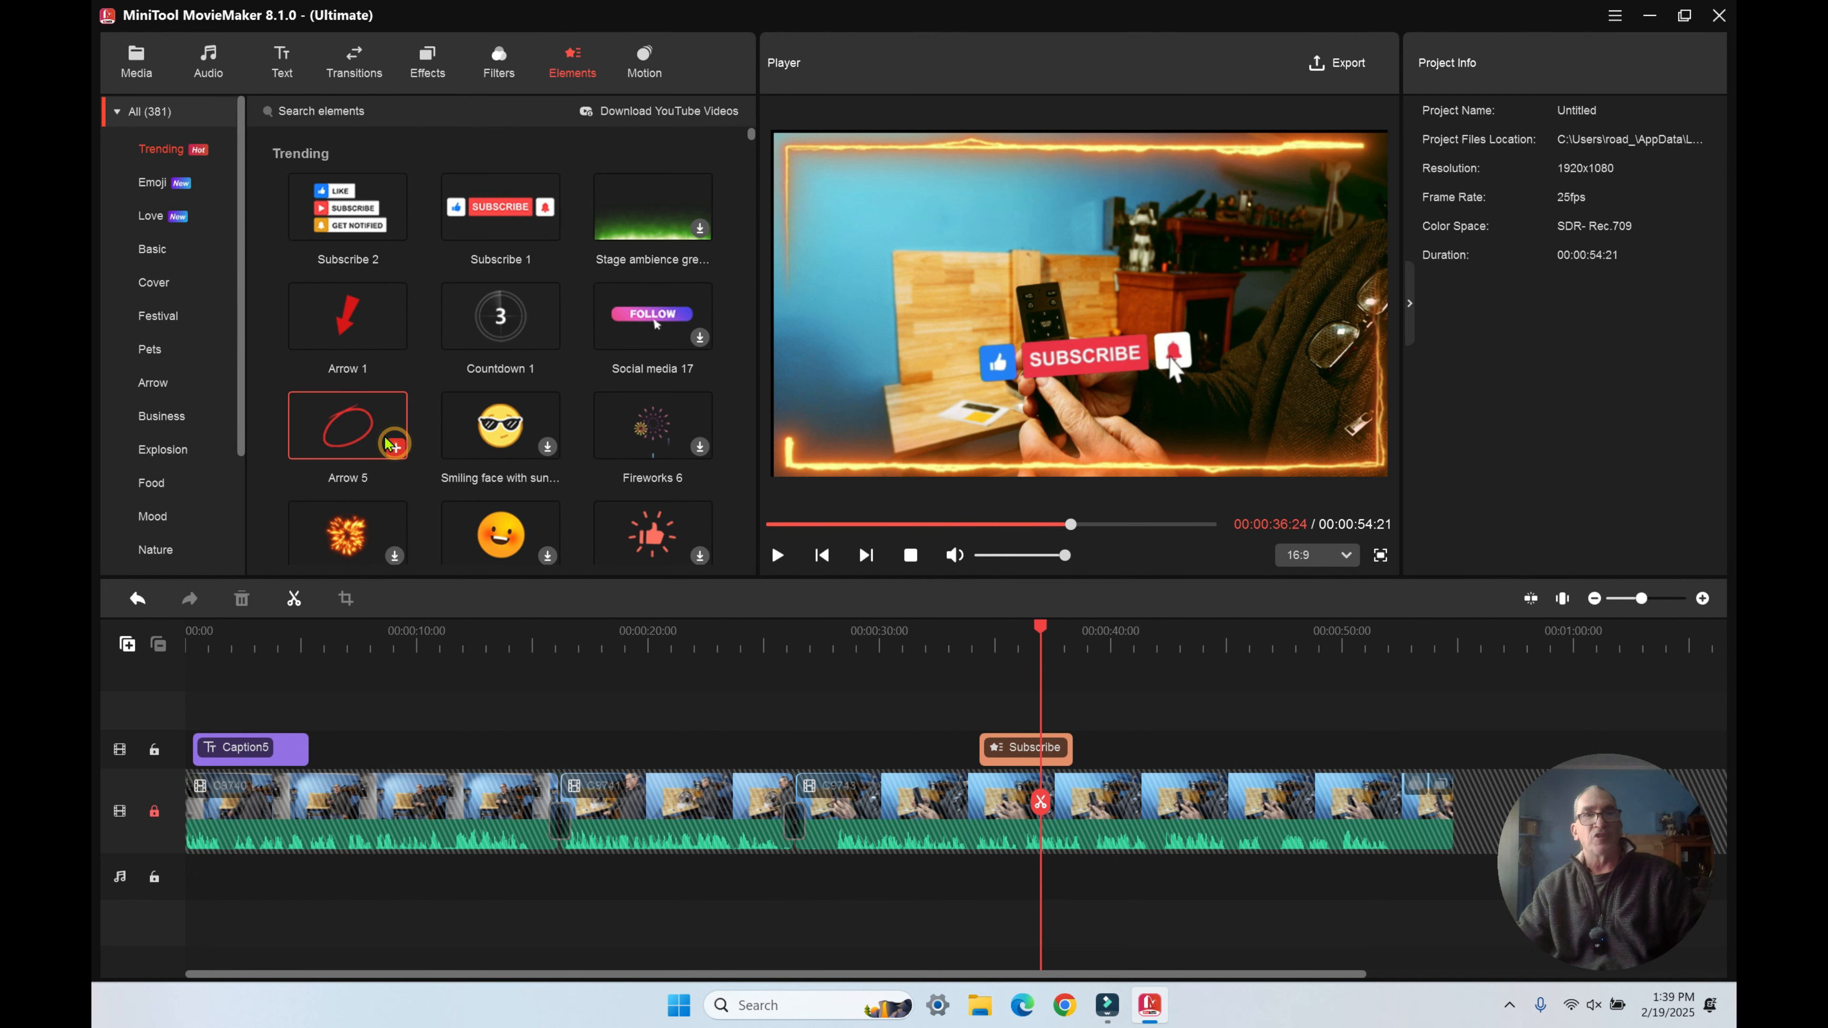
drag(369, 433, 867, 748)
click(876, 636)
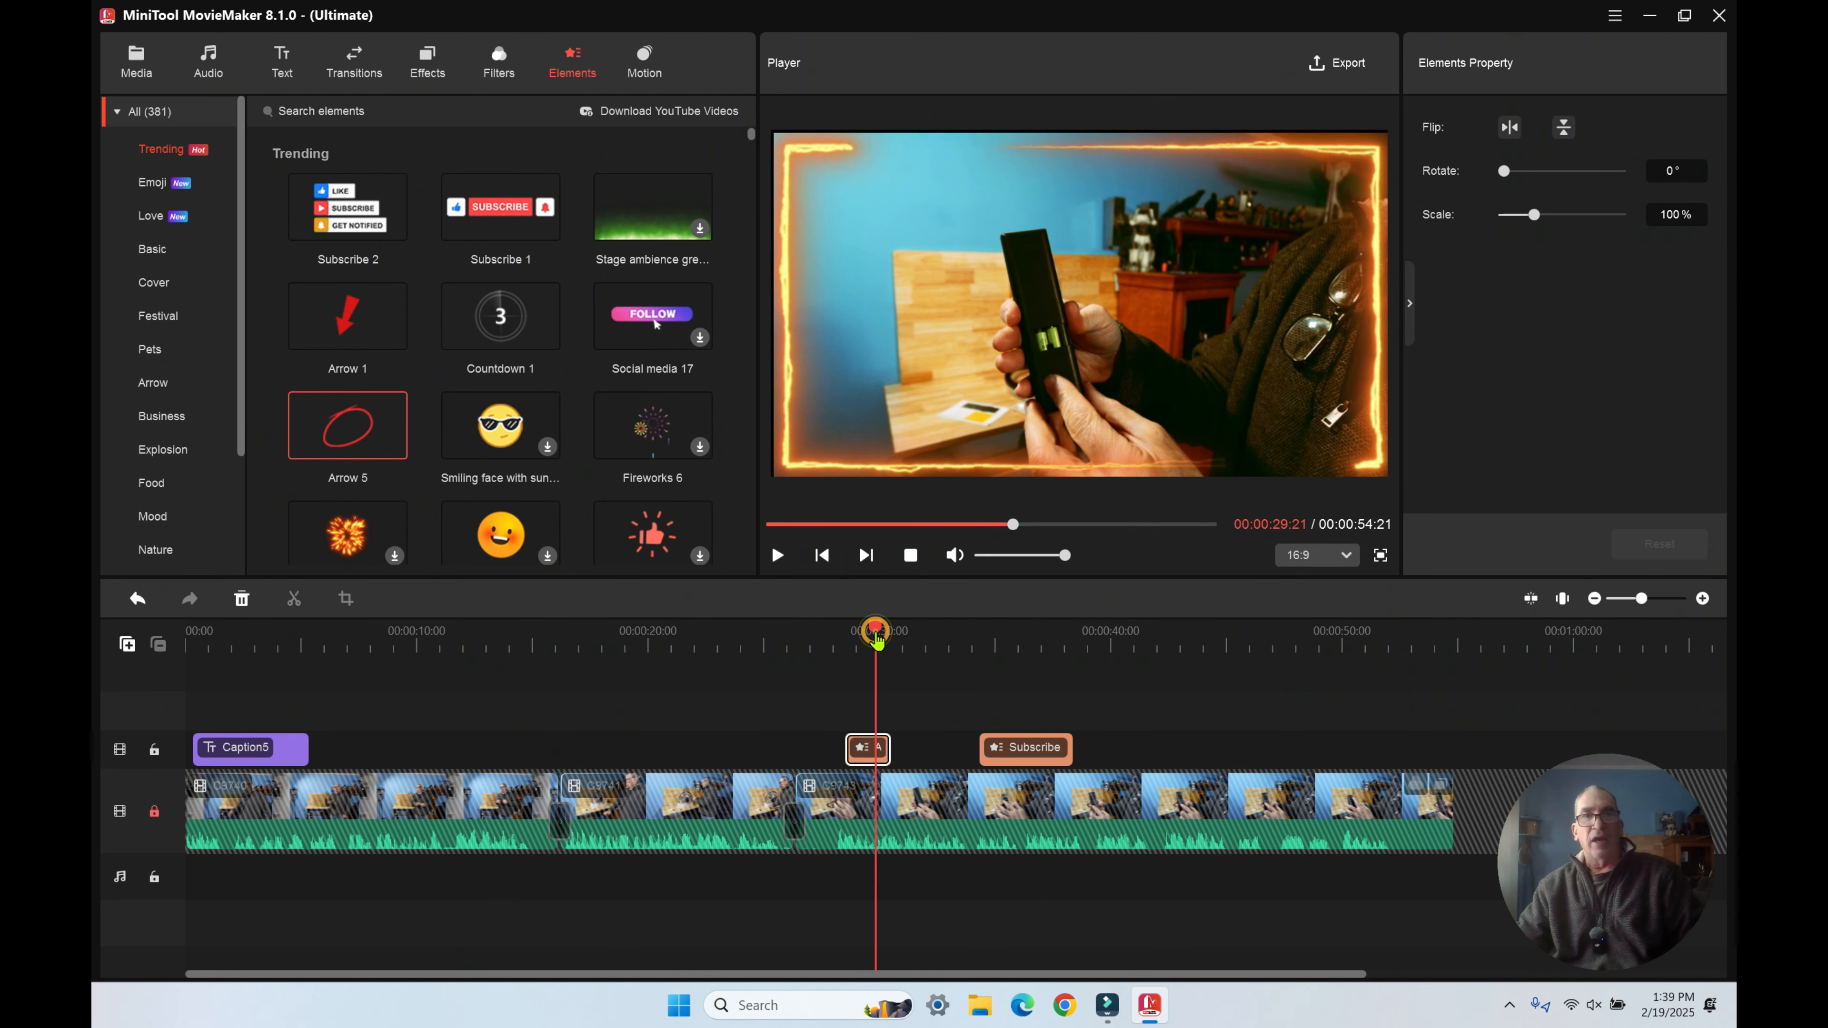
Scale the Arrow 5 circle to 163%, reposition it around the hand-held device, and rotate it to 73°
click(1090, 335)
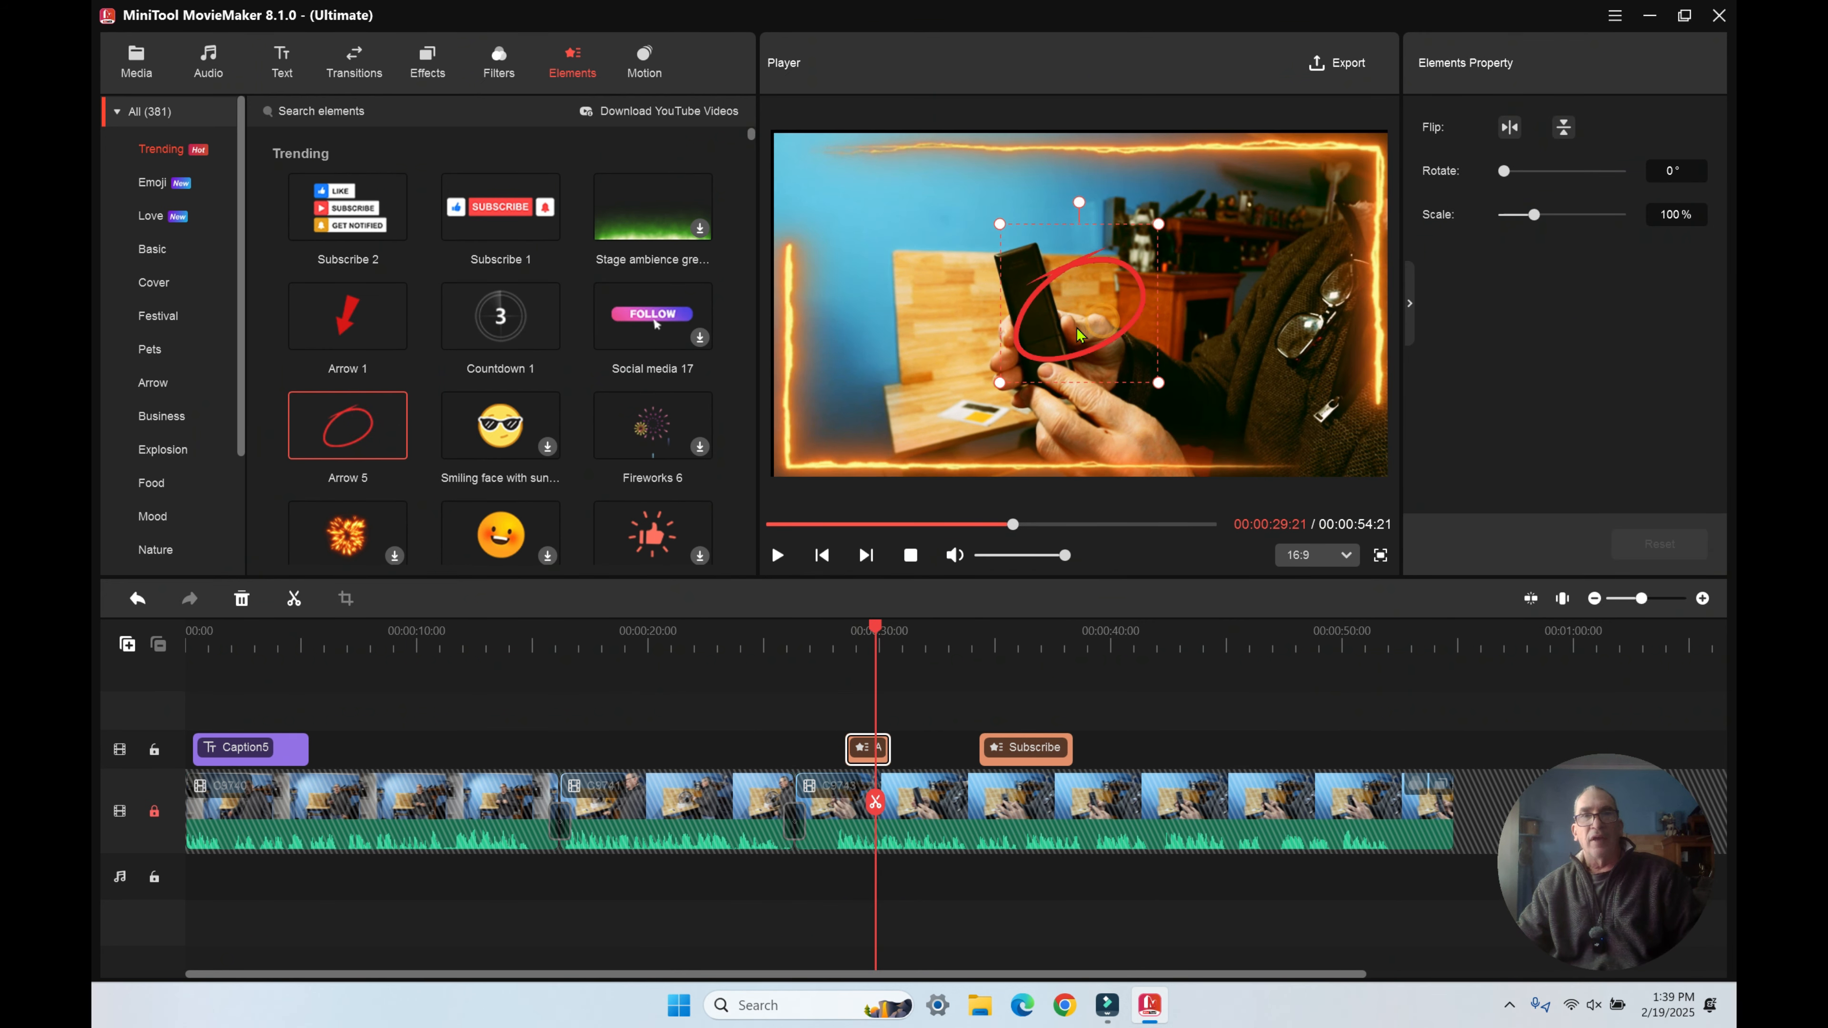
drag(1001, 224, 900, 122)
drag(991, 258, 1016, 346)
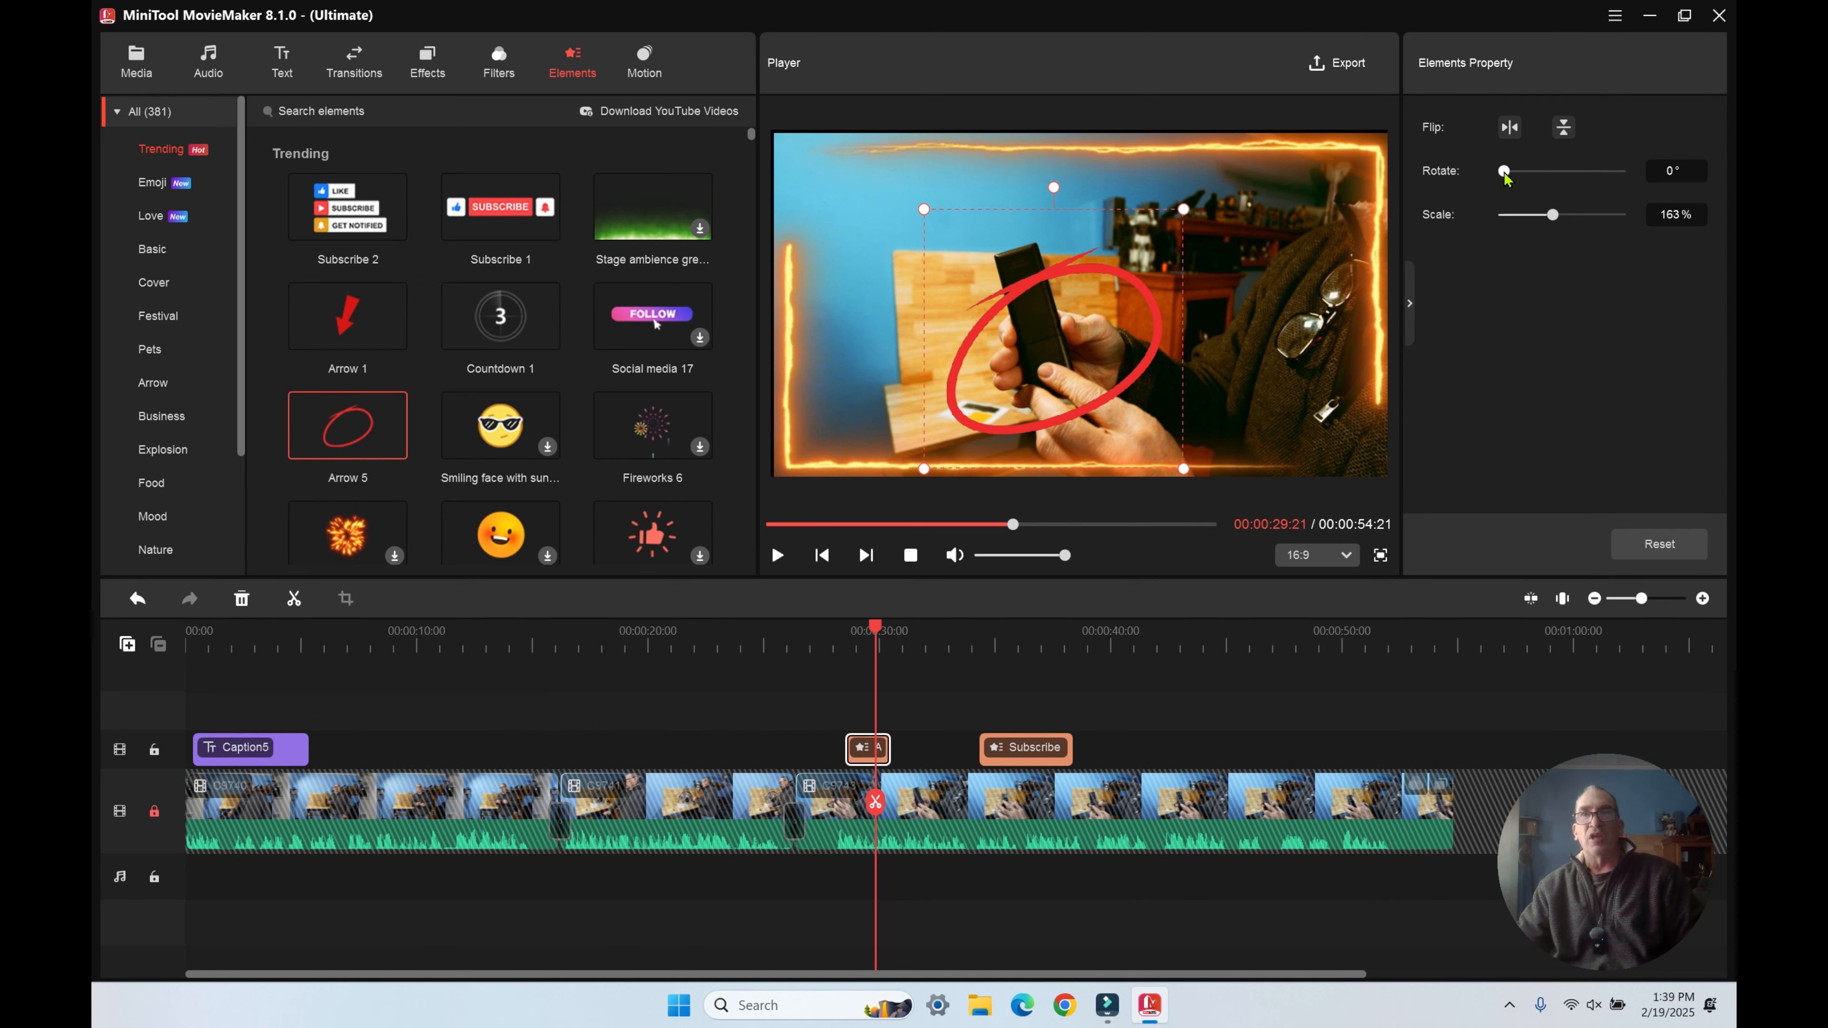
drag(1506, 176, 1532, 178)
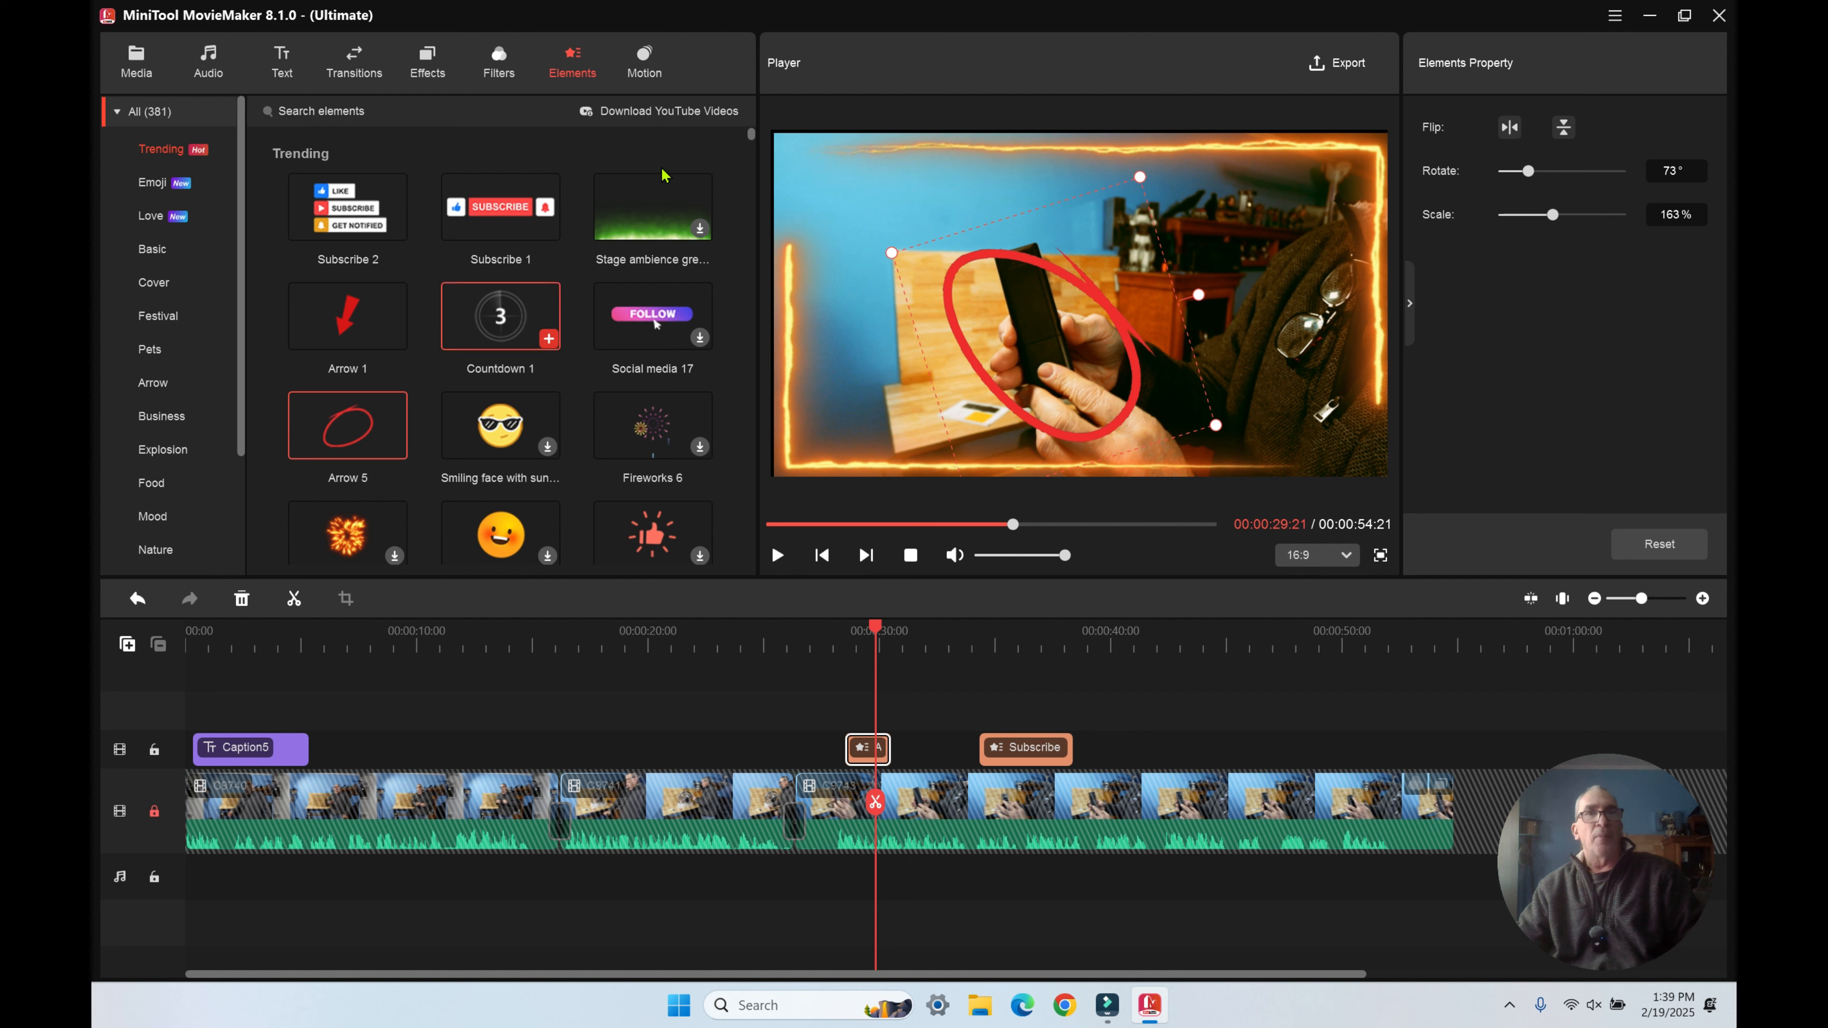
Add the Zoom out center motion on a track above the elements, spanning about 28 to 43 seconds, and preview it
click(651, 64)
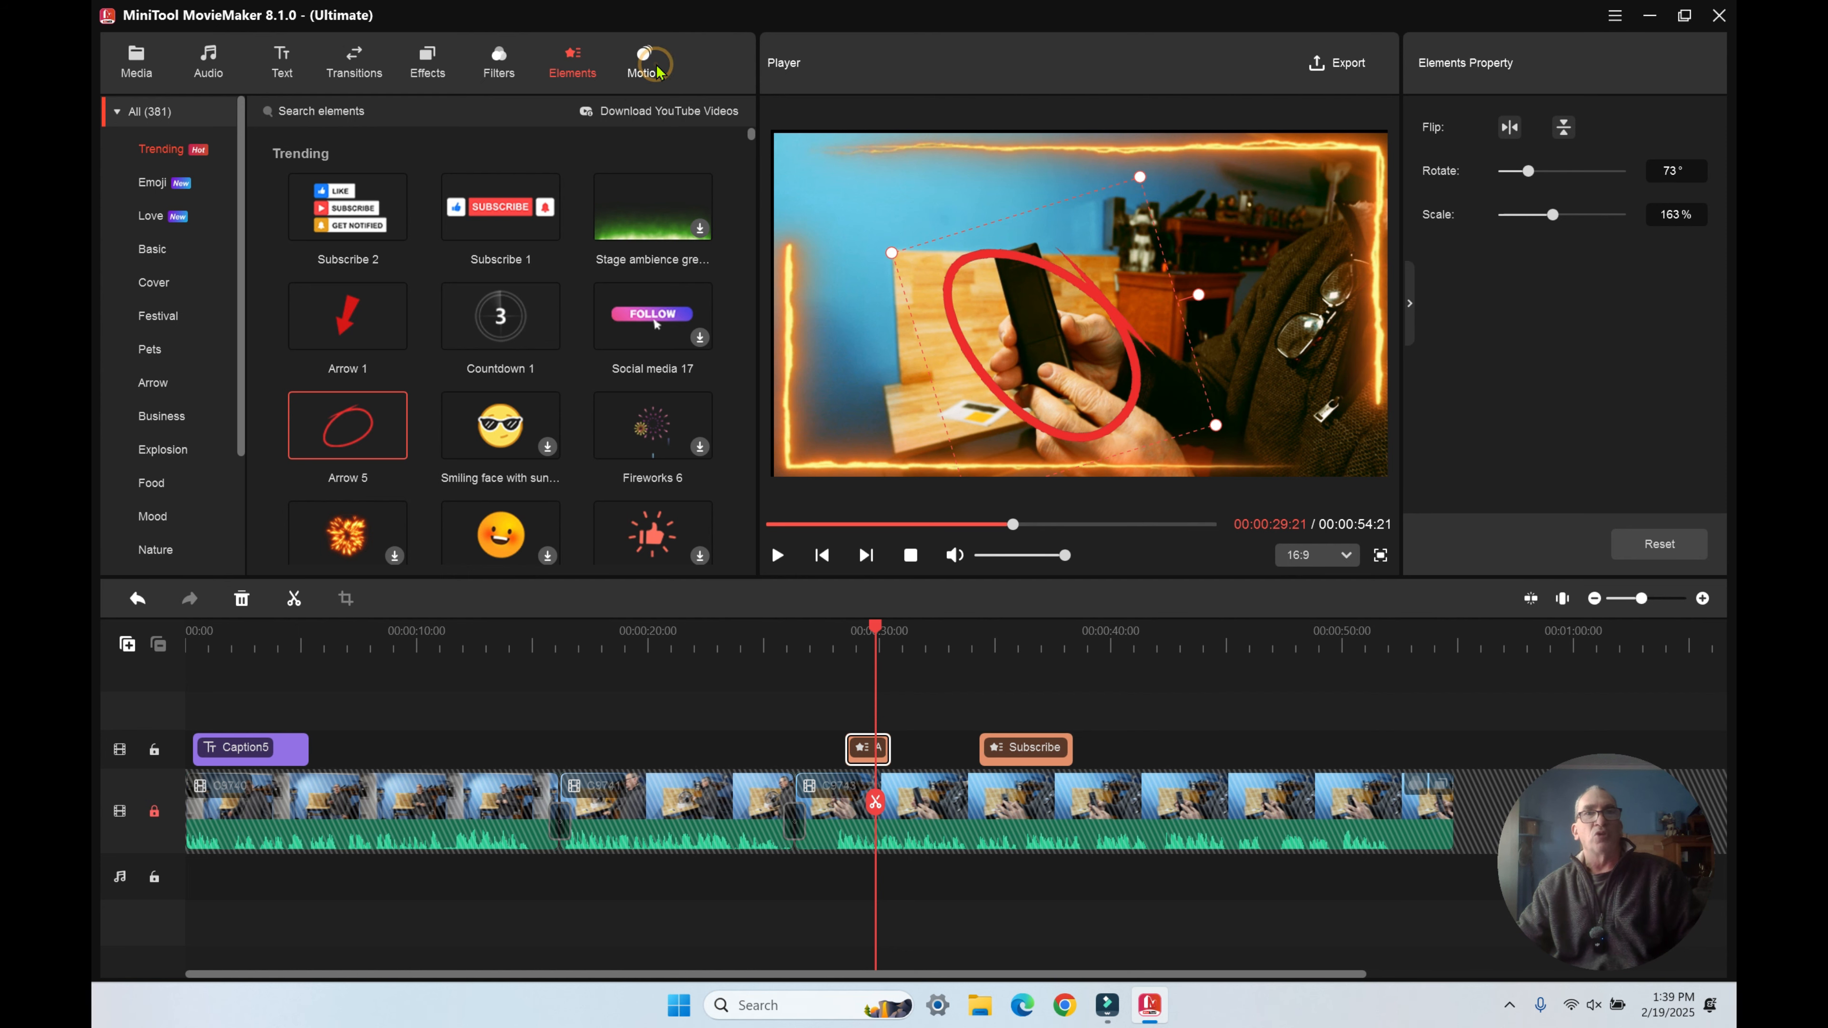
drag(661, 211, 1184, 729)
click(829, 638)
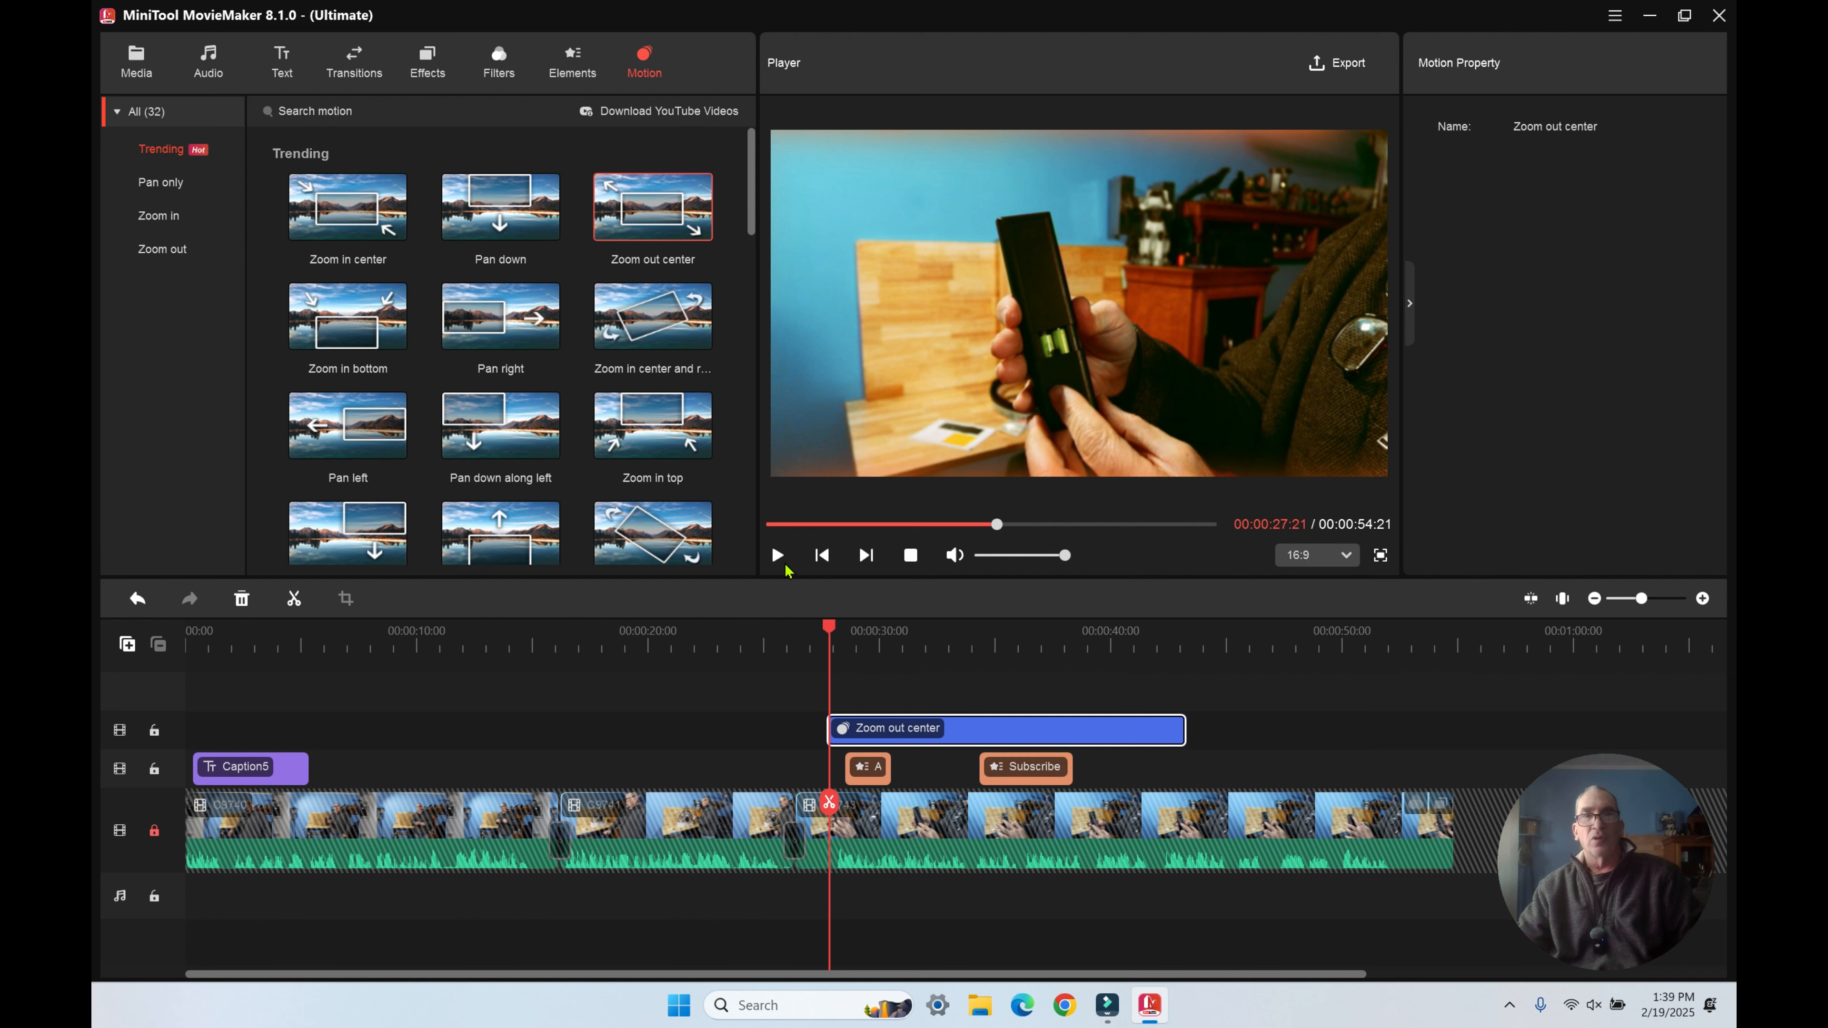
click(778, 555)
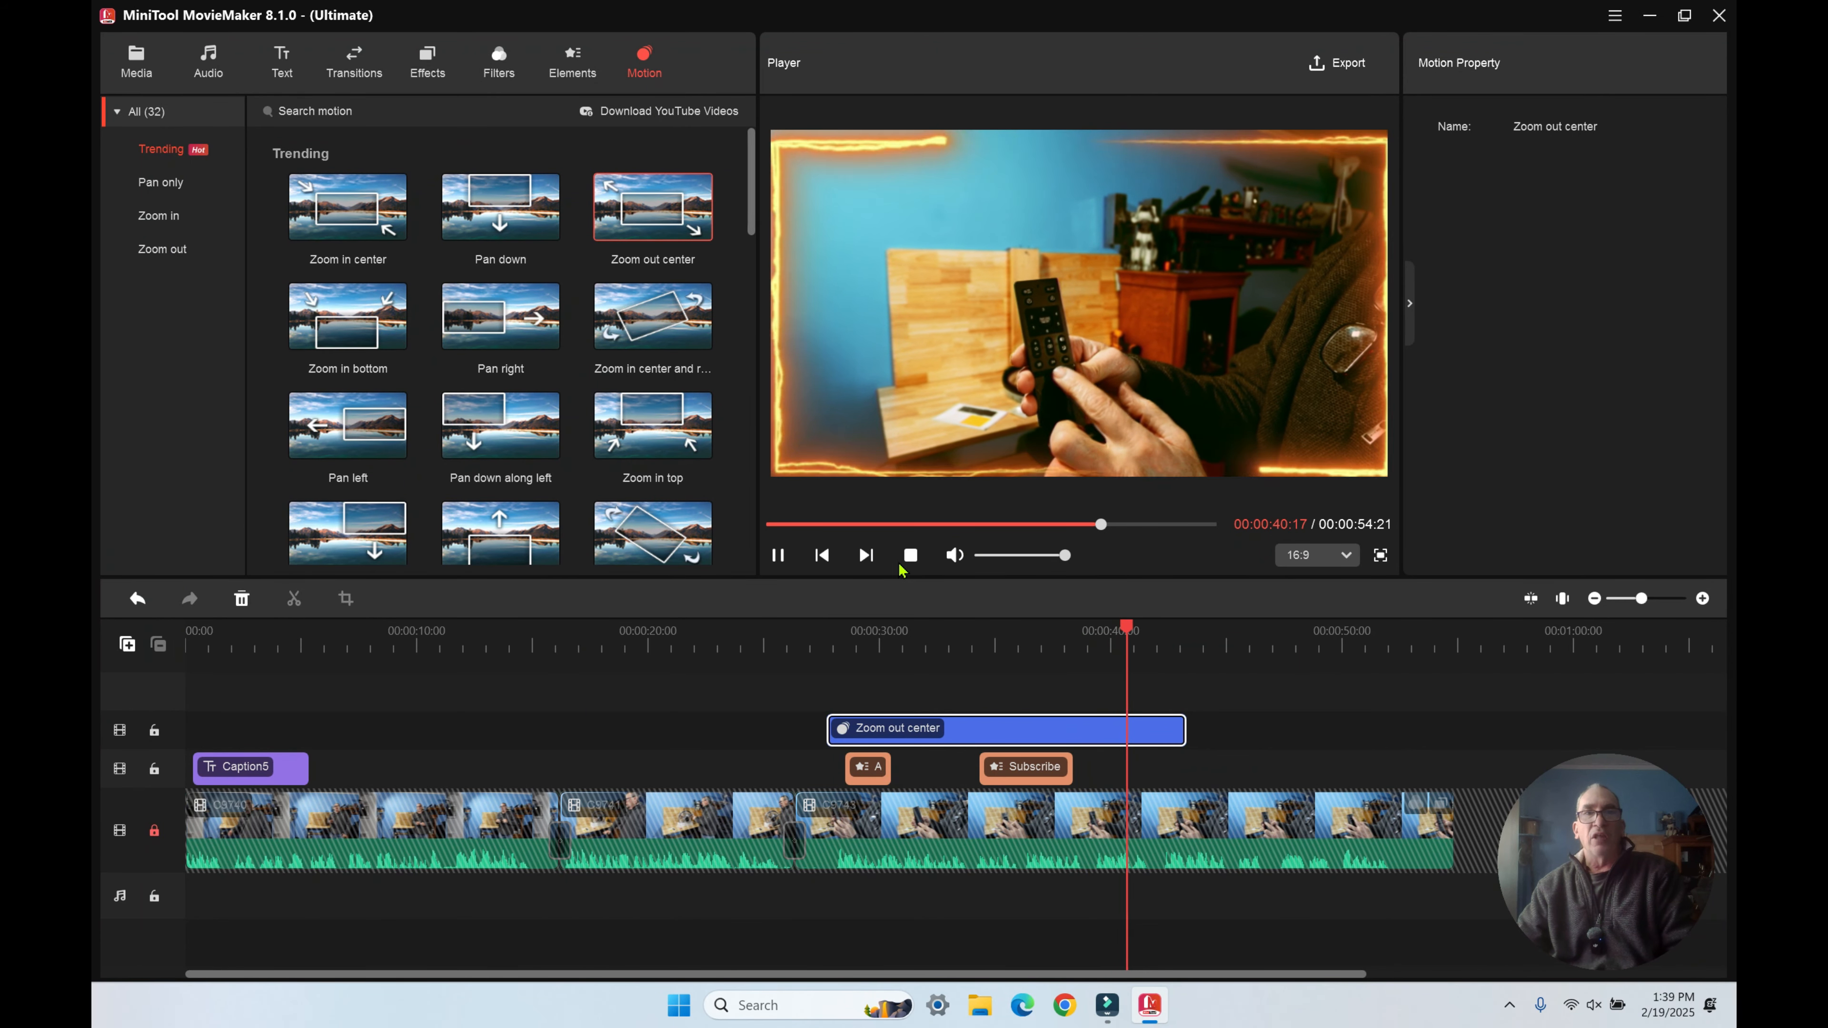
click(910, 555)
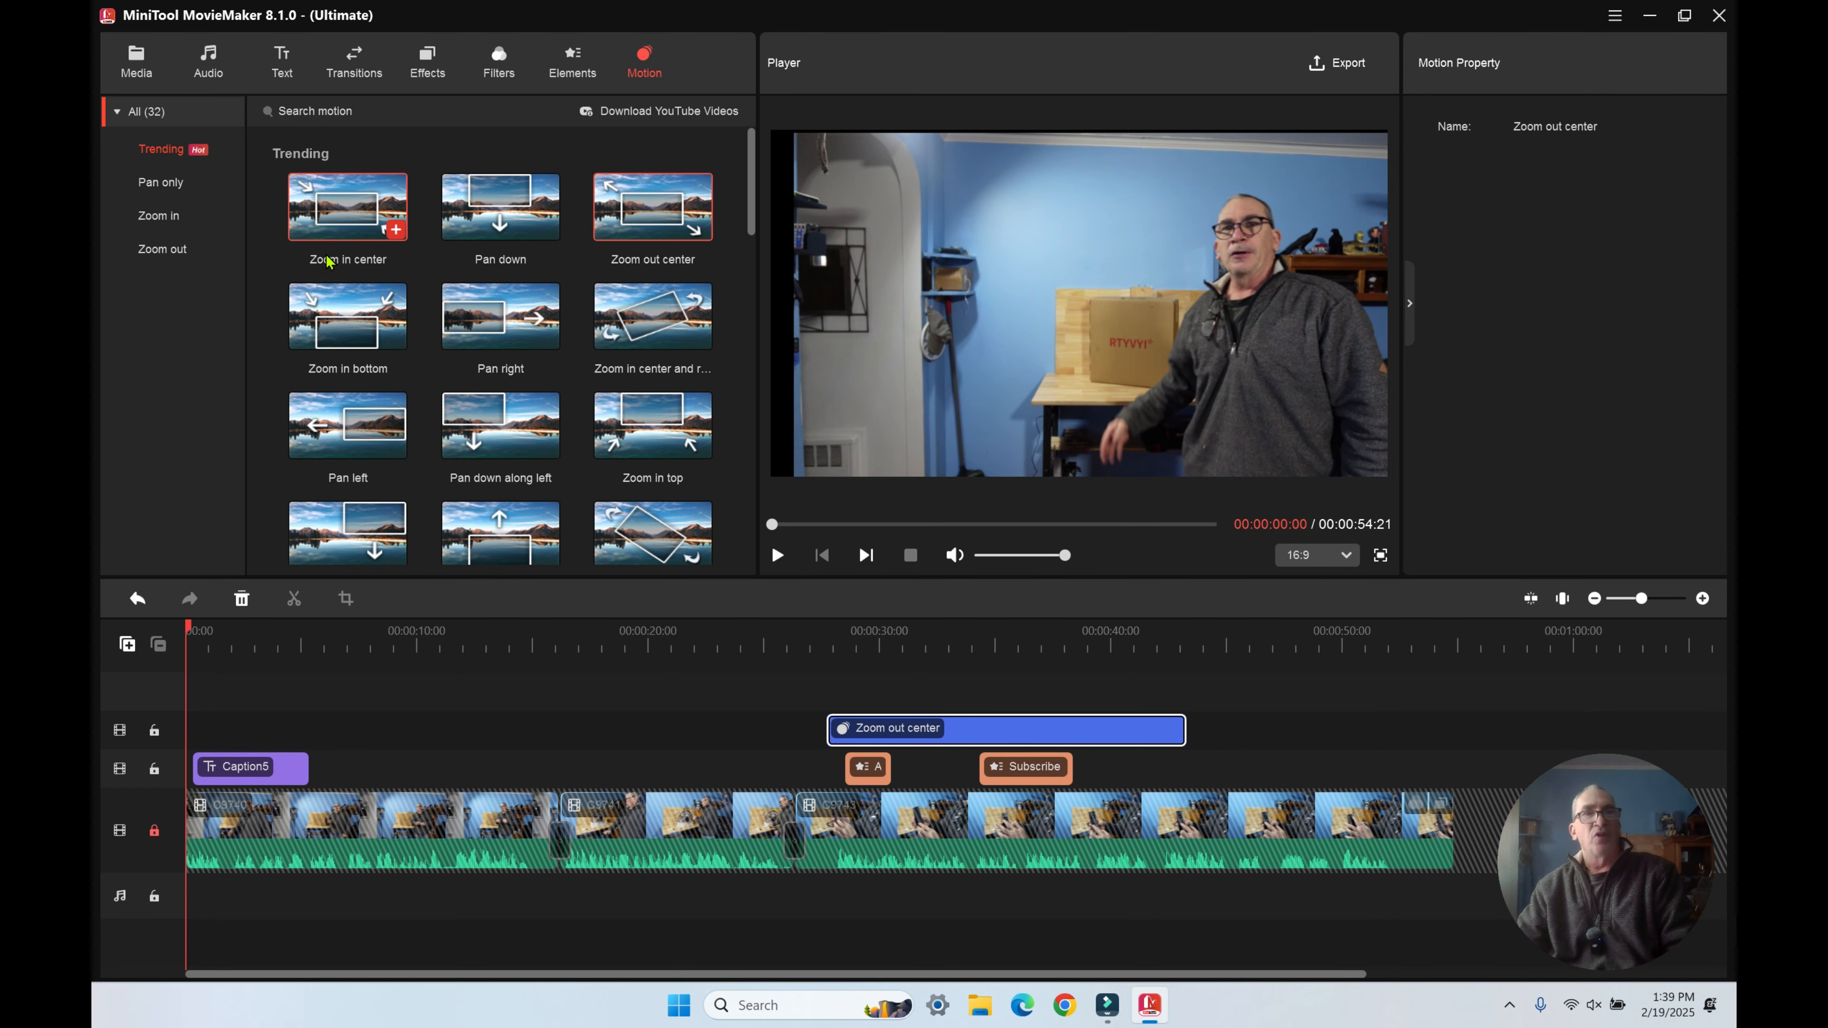
Browse the Pan only, Zoom in and Zoom out presets in the motion library
scroll(363, 303, down, 5)
scroll(363, 302, down, 9)
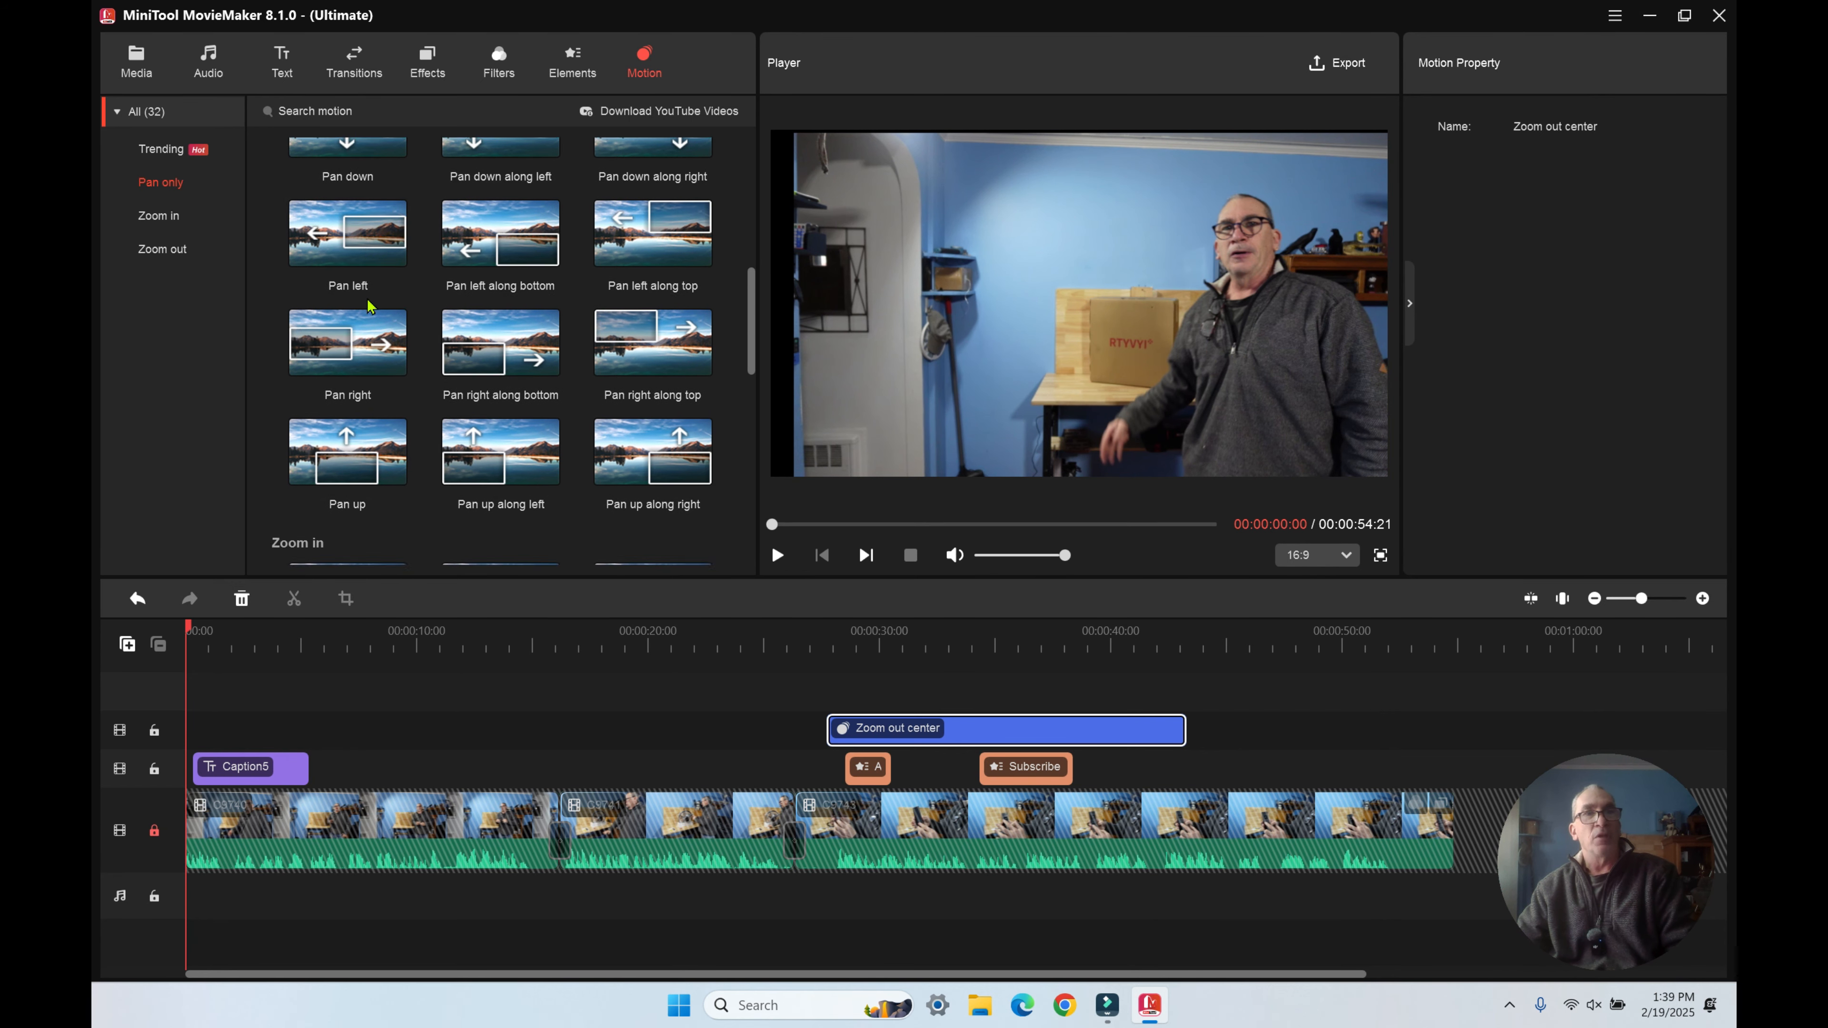
scroll(375, 315, down, 5)
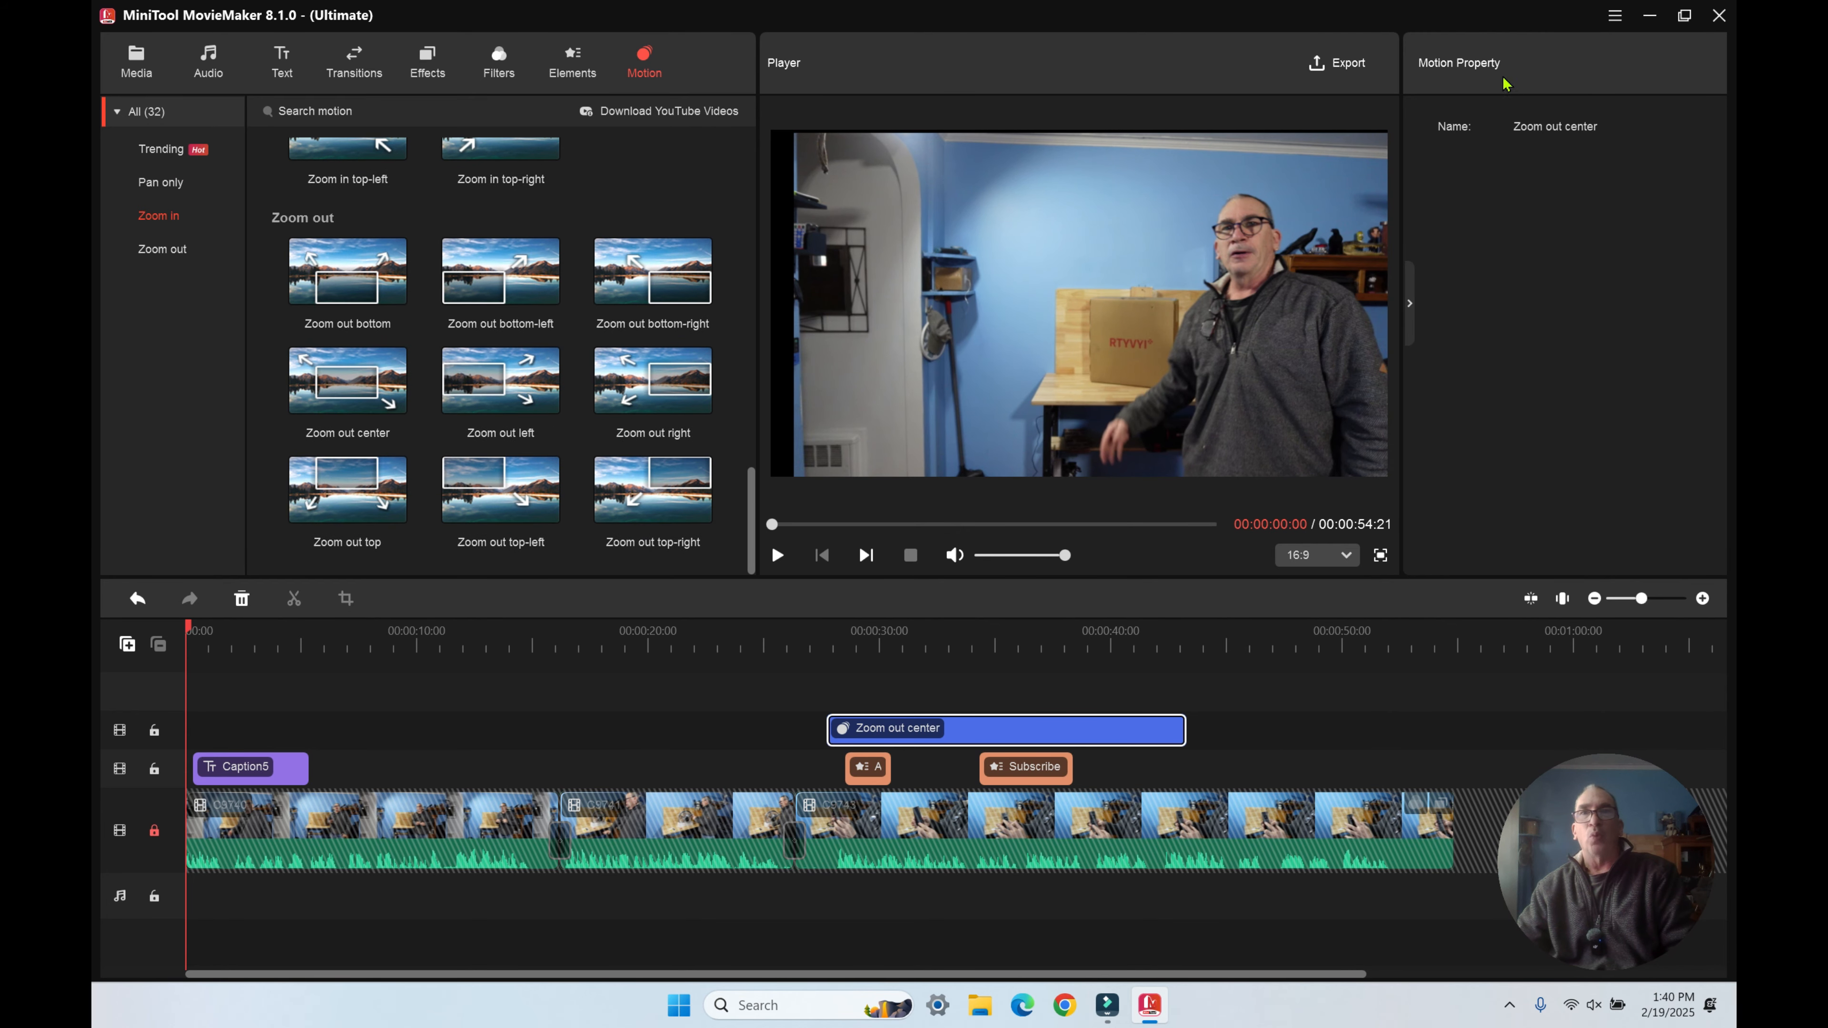
Open the export settings and examine the format options for device export
click(1343, 66)
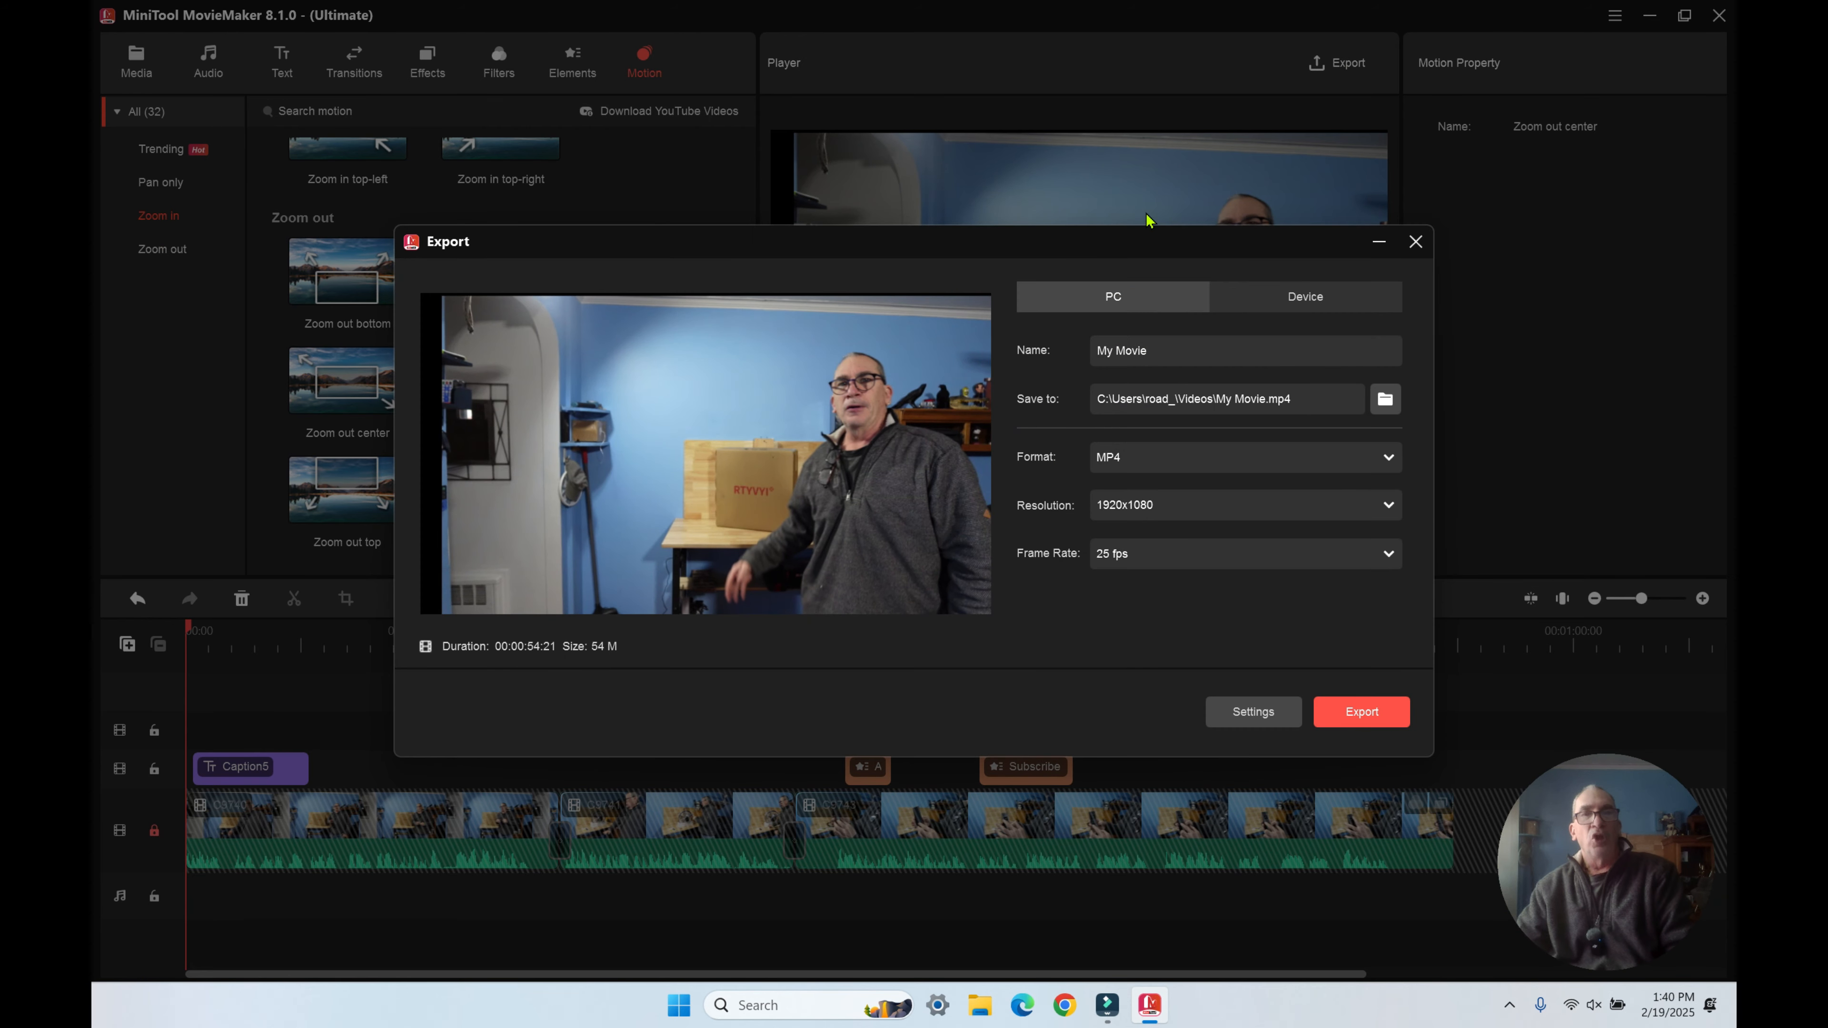
click(1293, 302)
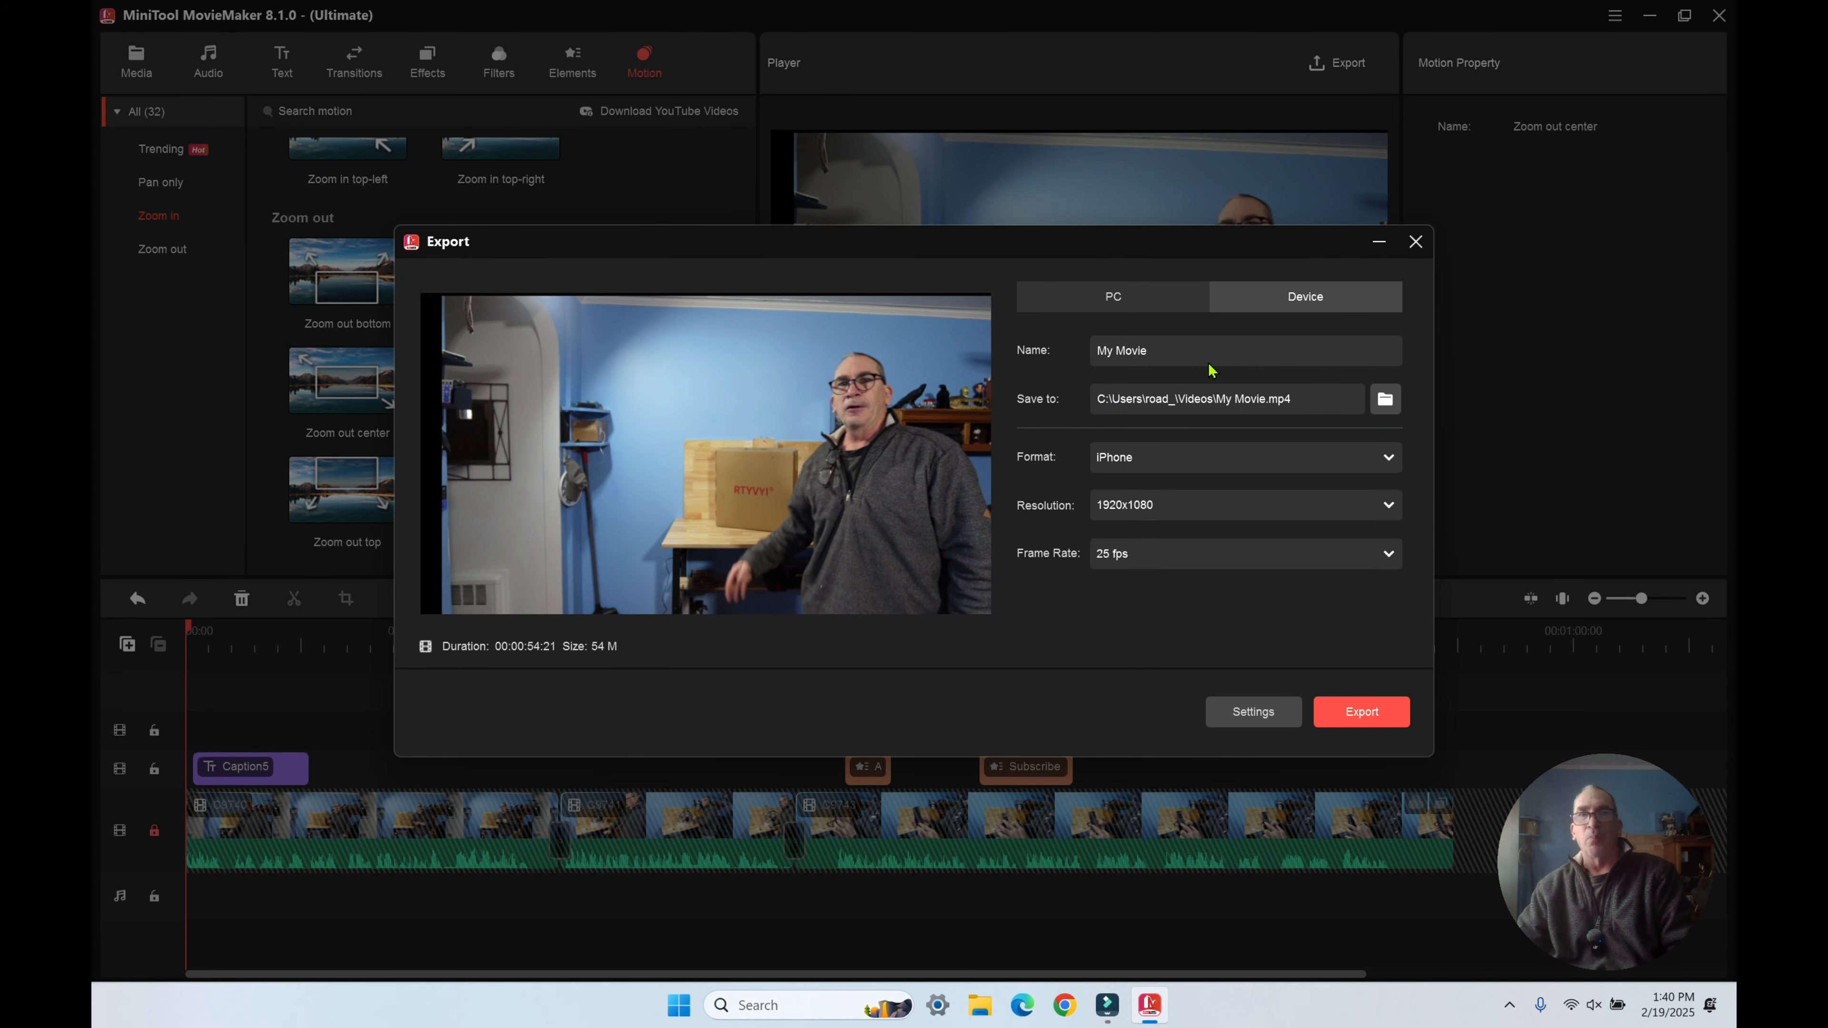
click(1200, 457)
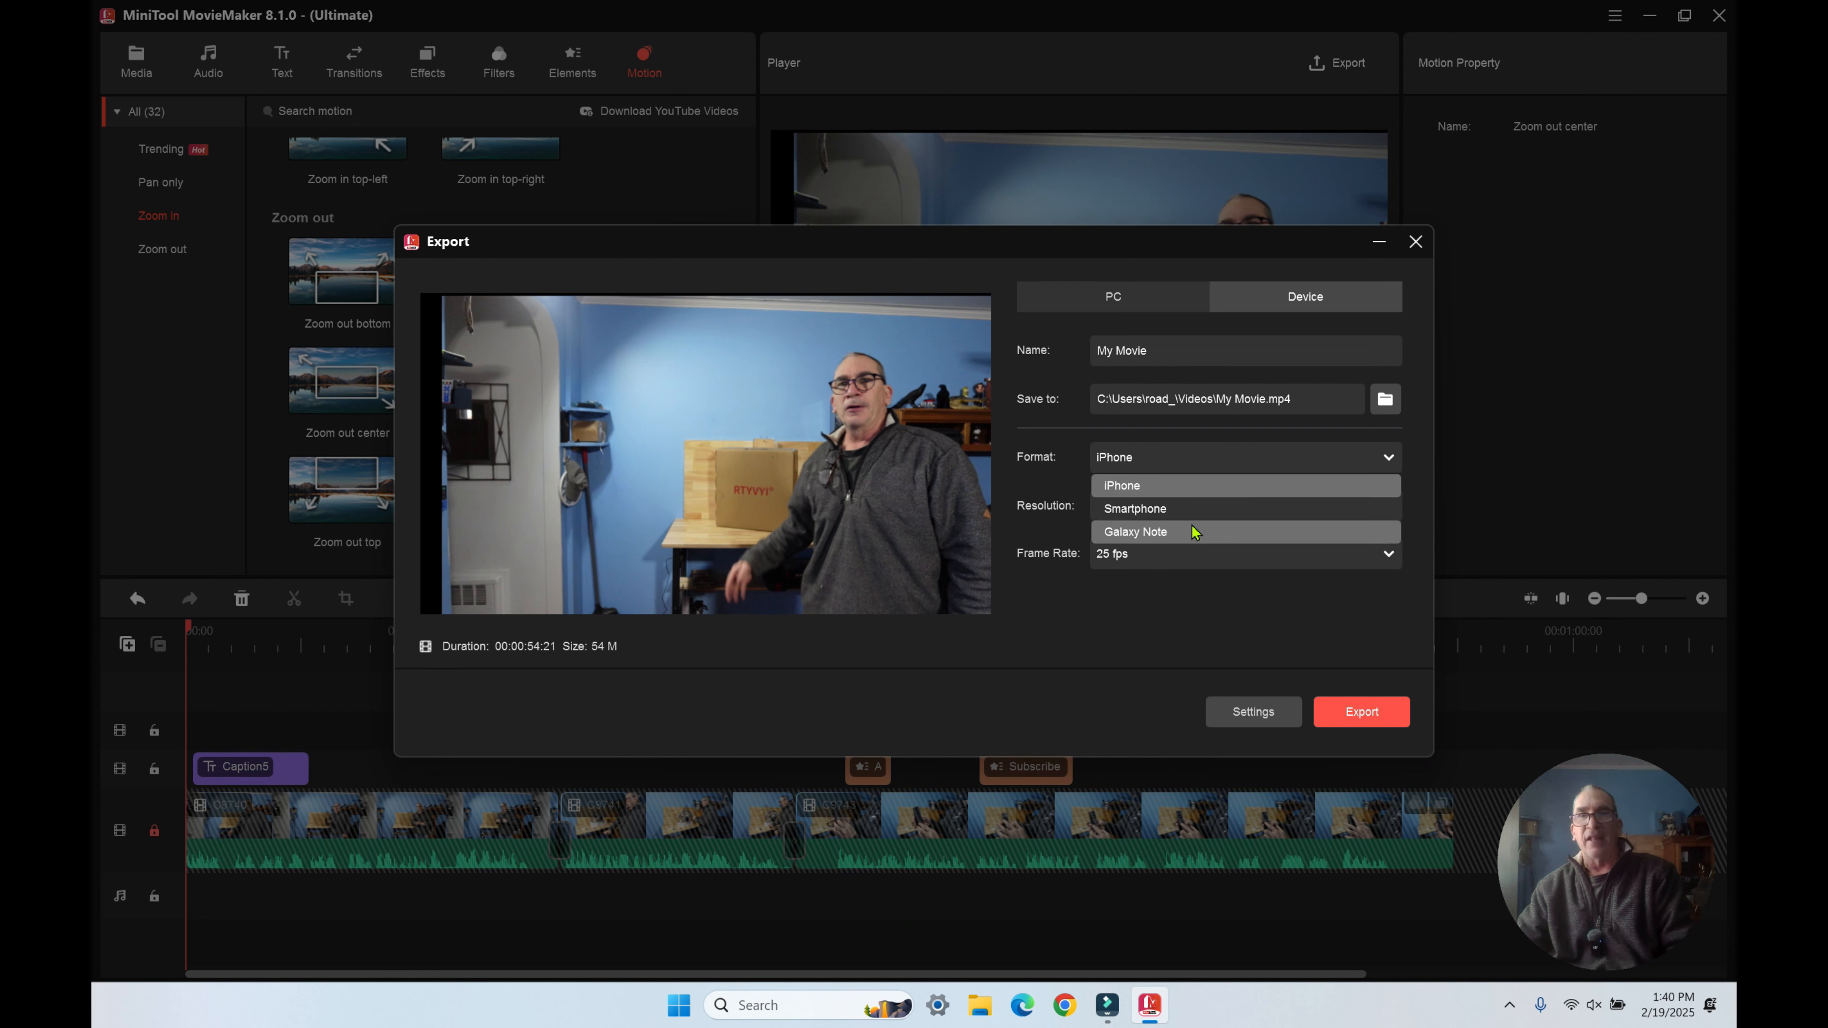
click(1127, 305)
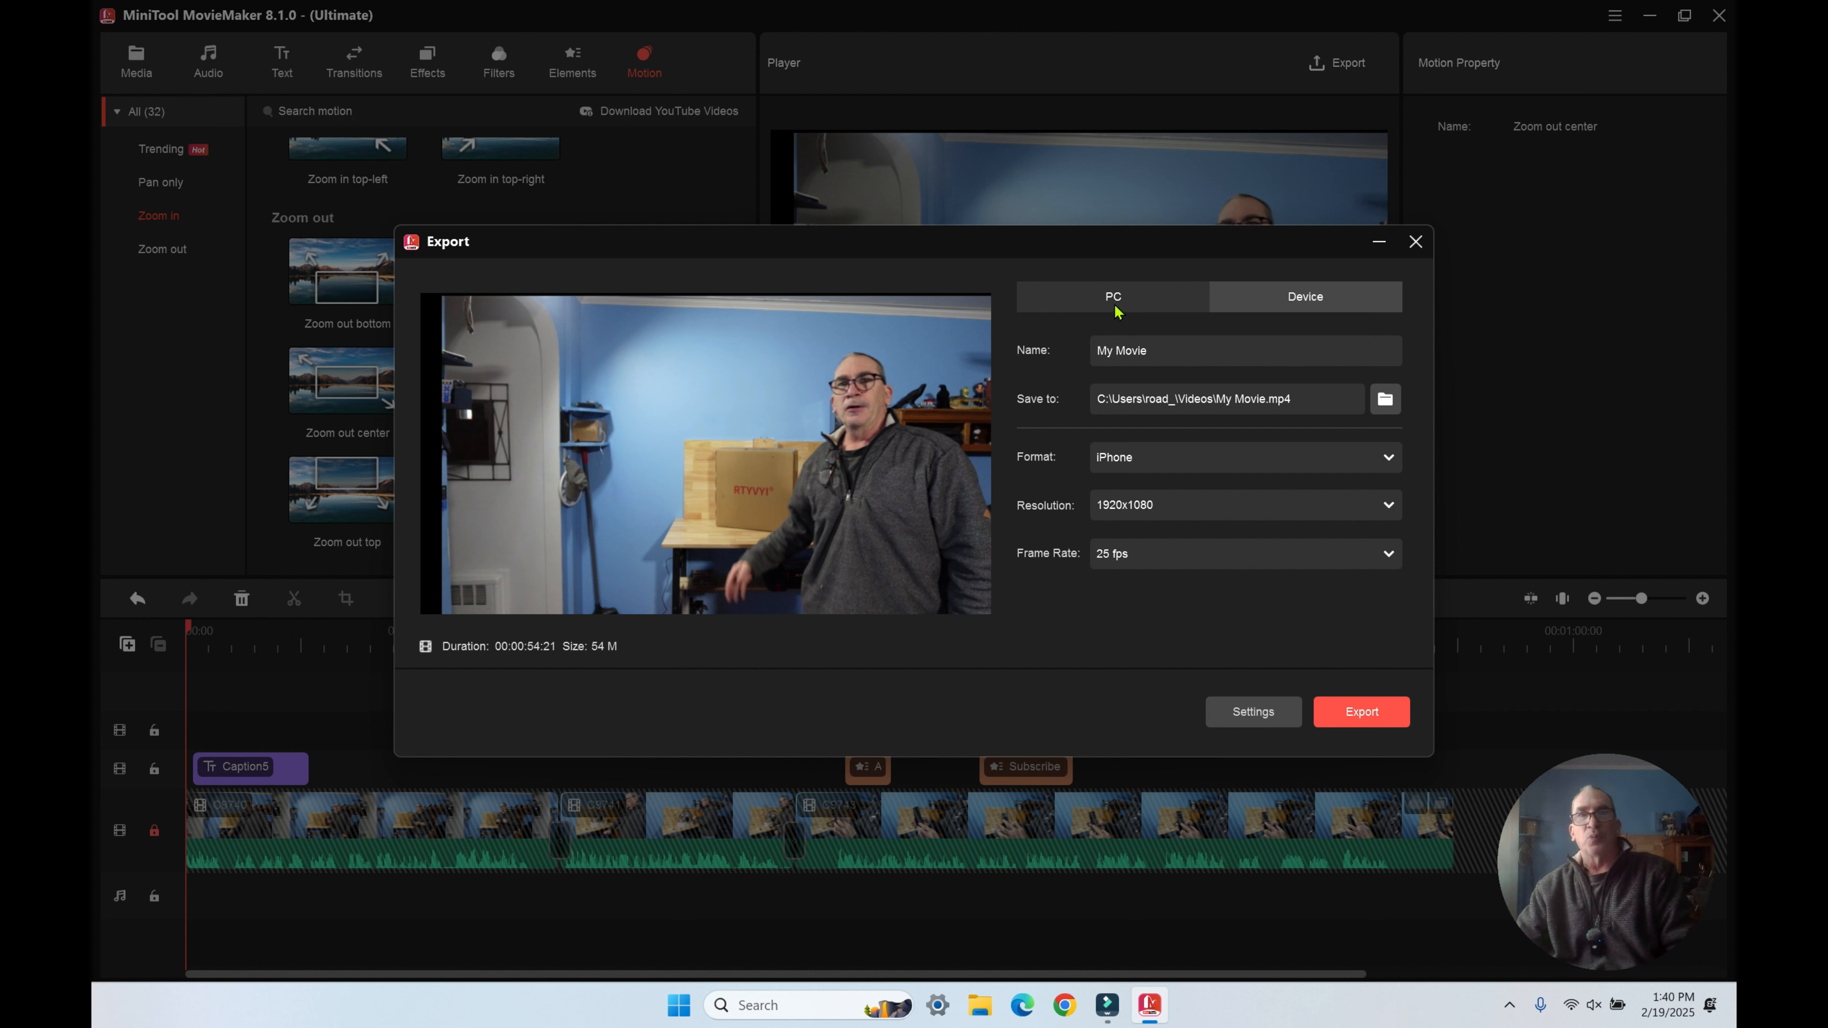
Switch the export to PC, save it as My Movie.mp4 in the Videos folder, and open the format choices
click(1121, 296)
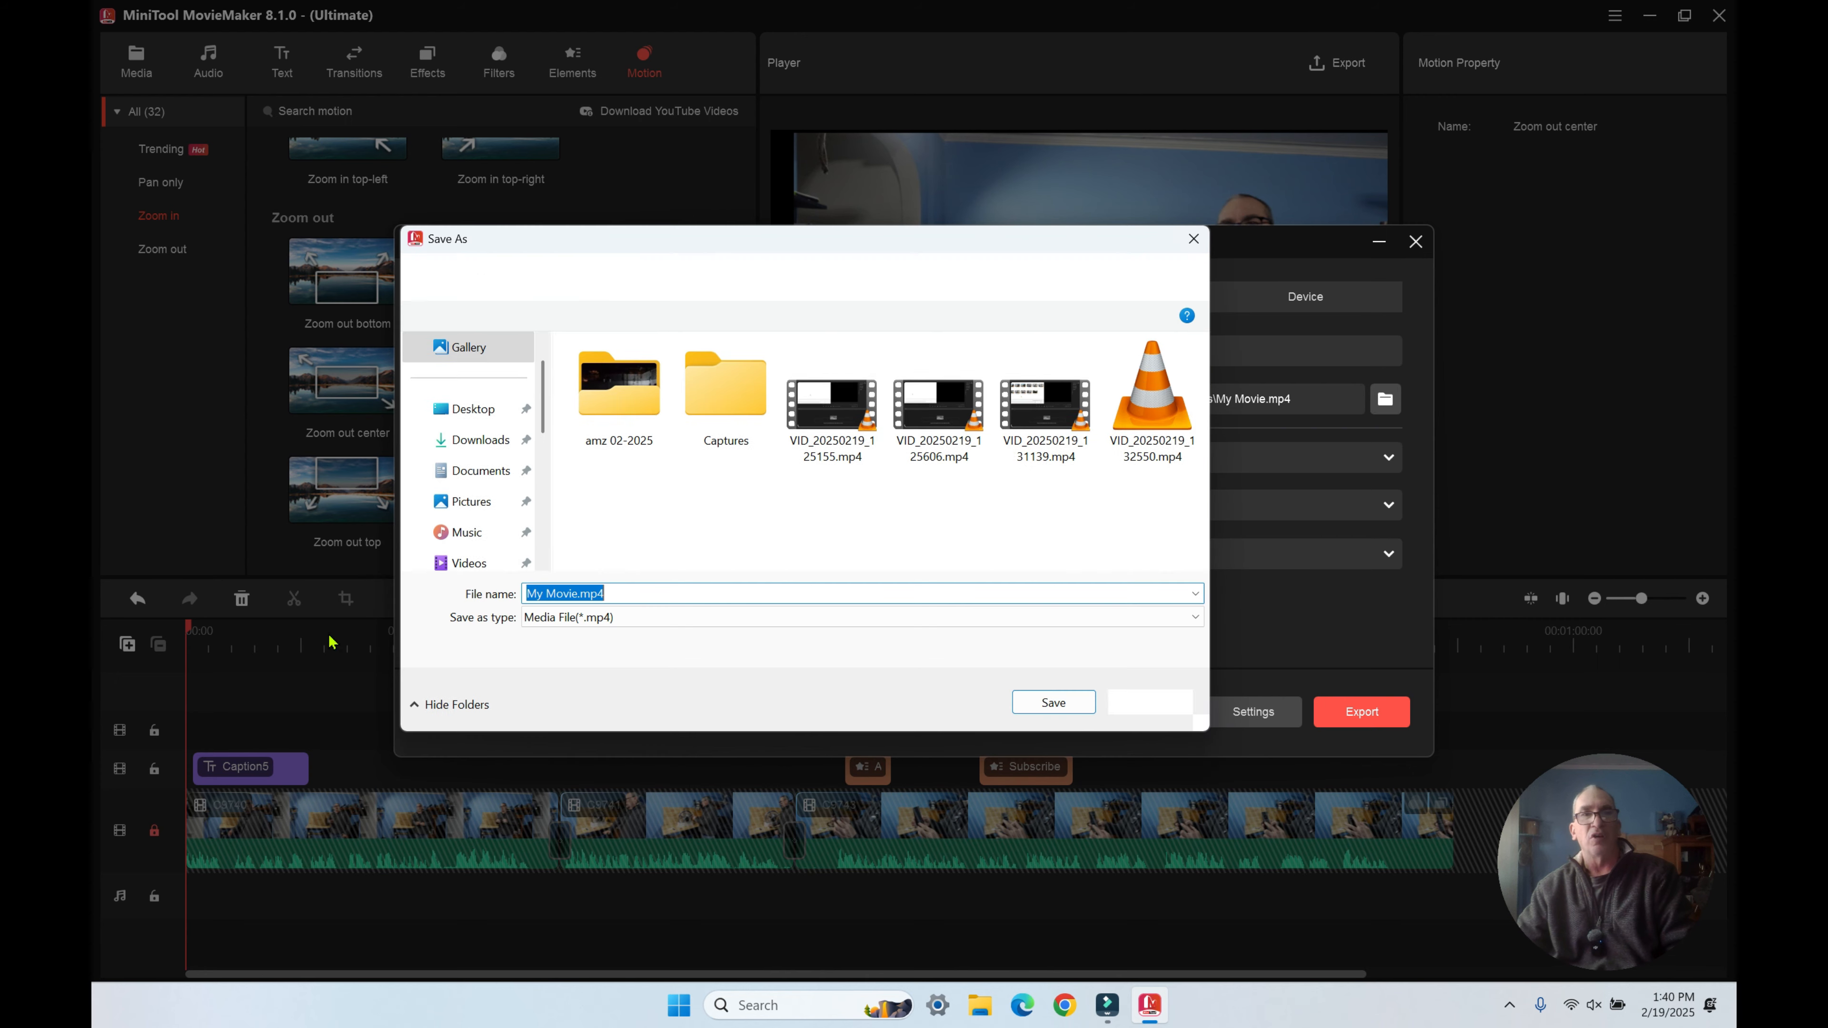
click(462, 563)
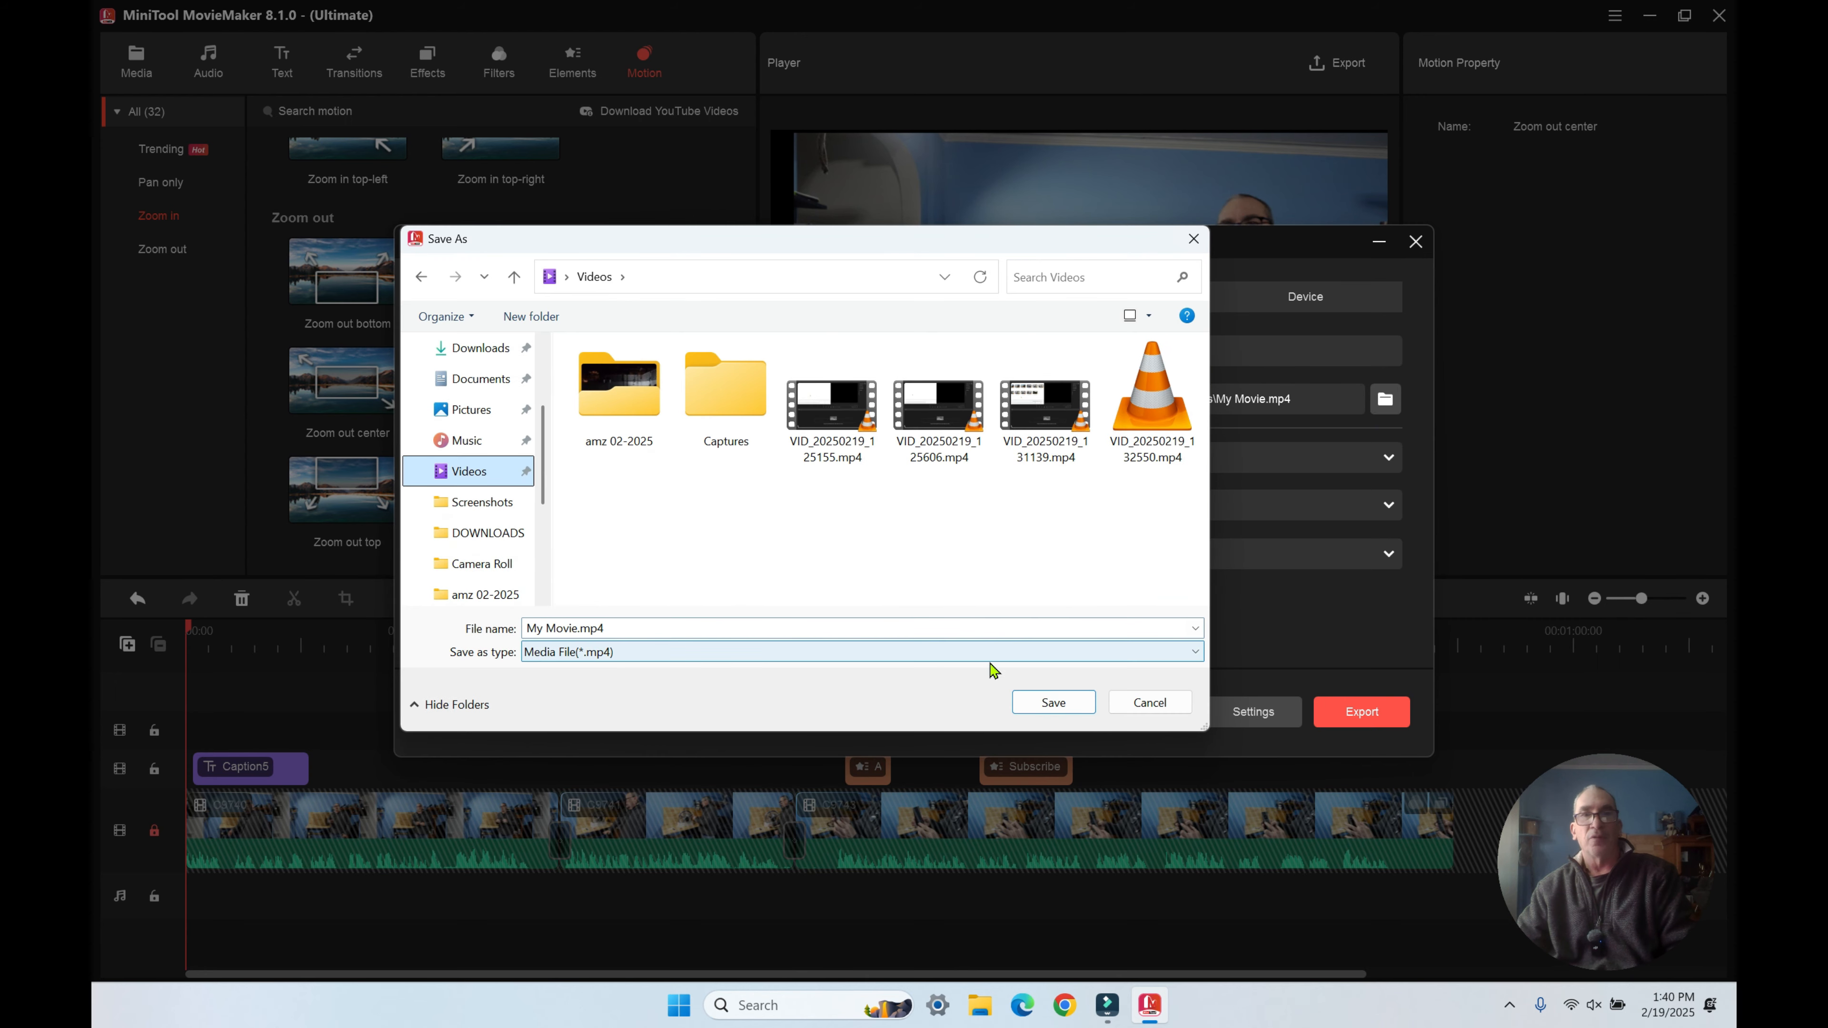
click(1030, 703)
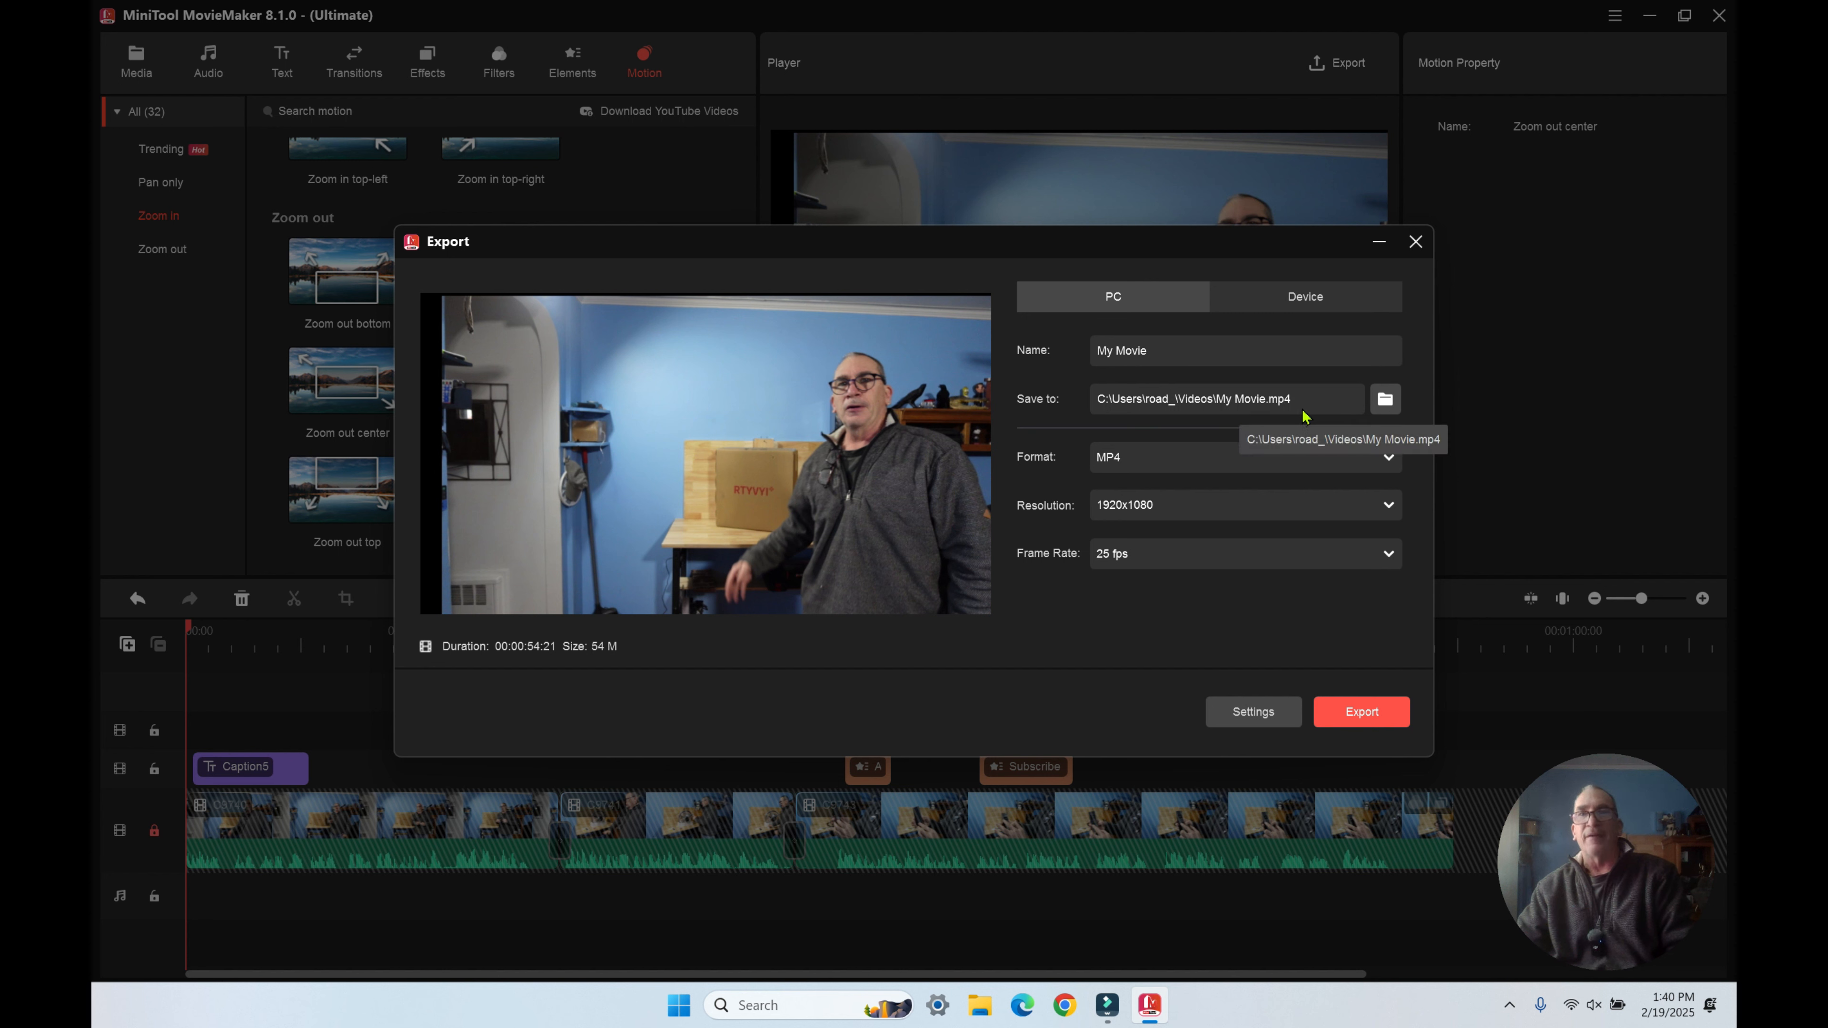
click(1390, 461)
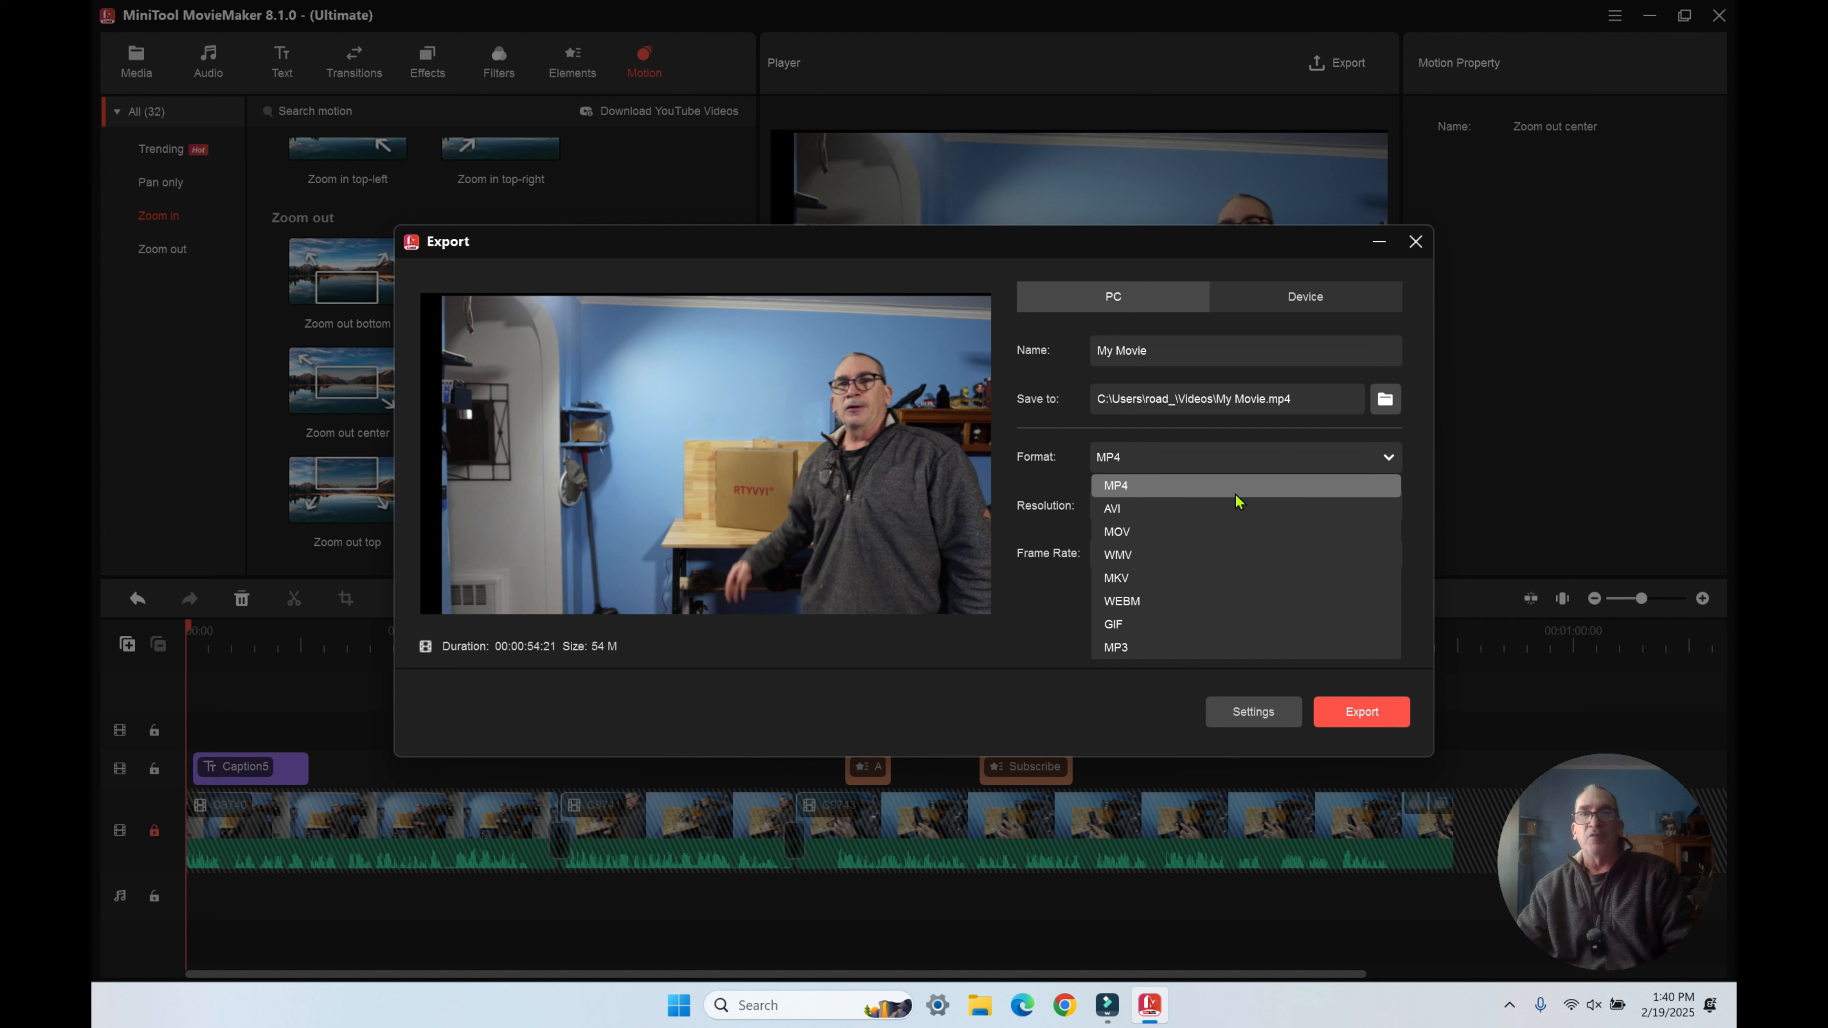